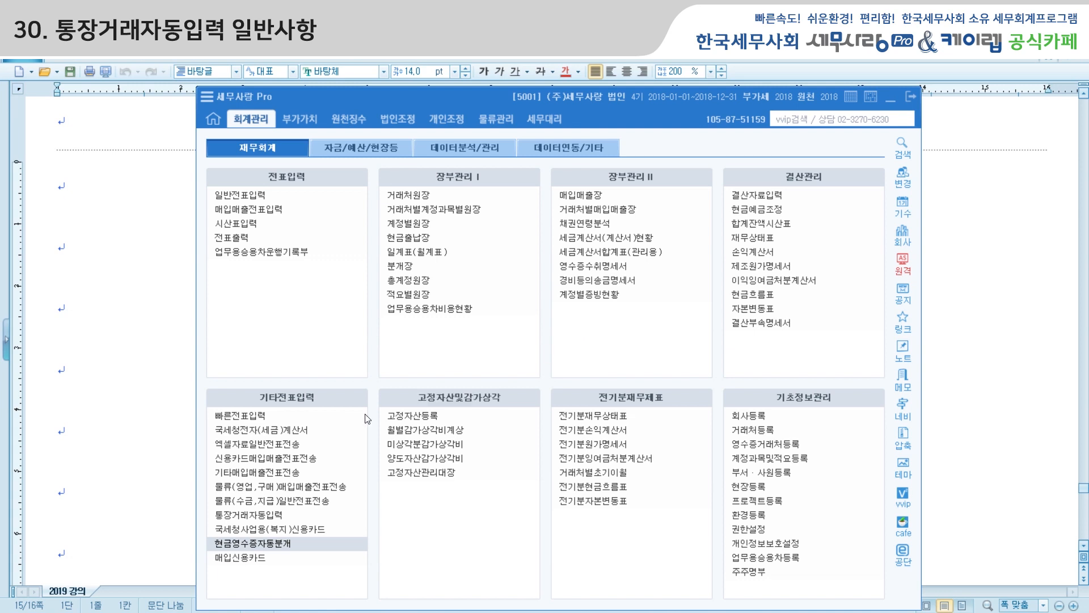
Open the 국세청전자(세금)계산서 screen to review its transferred invoice list, then close it
{"action": "left_click", "coordinate": [267, 434]}
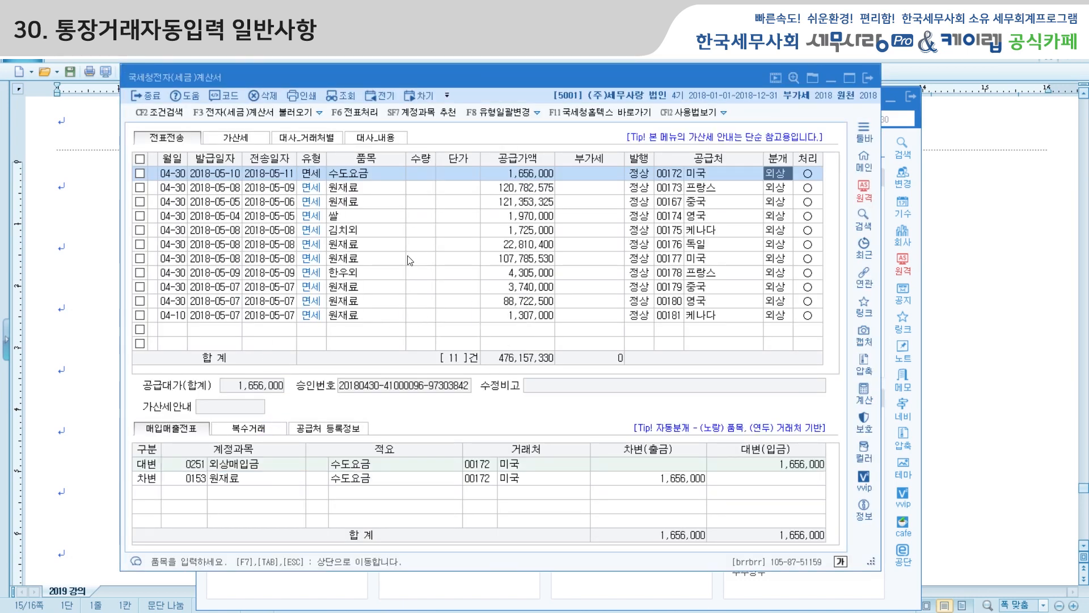
{"action": "left_click_drag", "start_coordinate": [468, 80], "coordinate": [467, 91]}
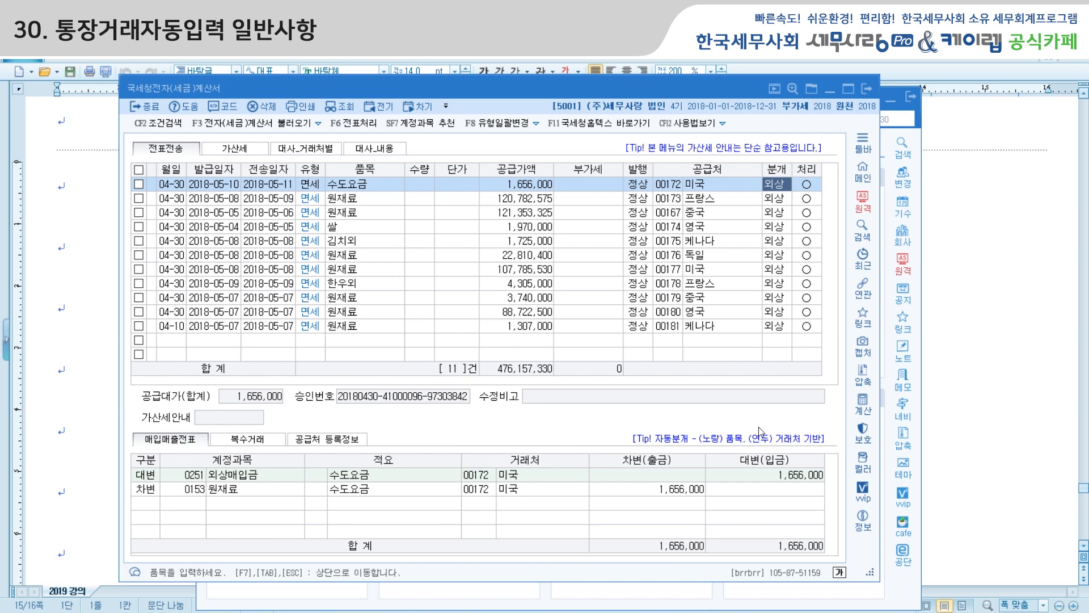
{"action": "left_click", "coordinate": [867, 89]}
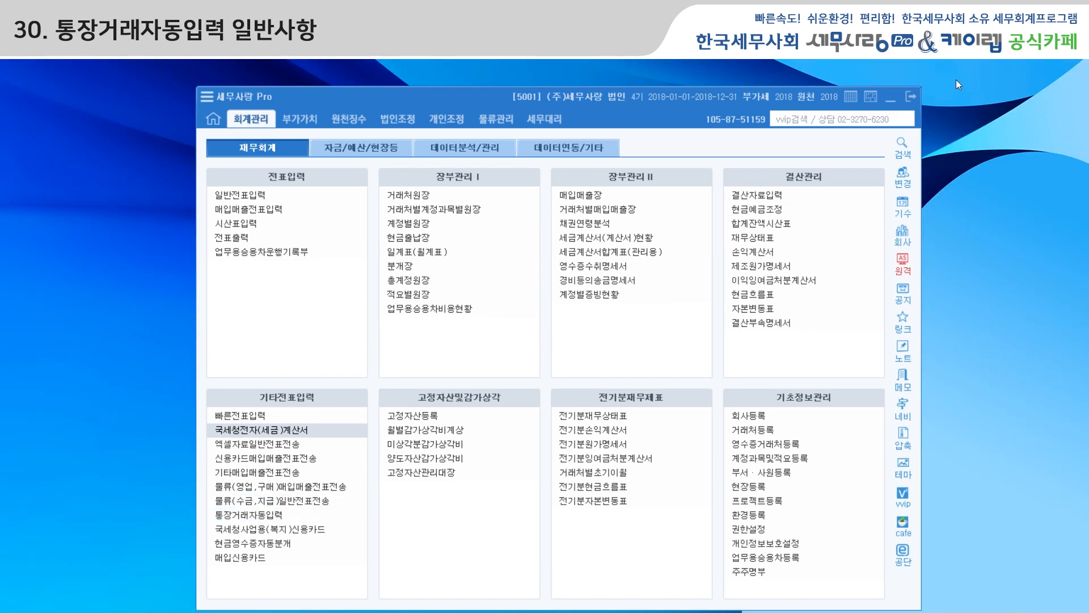
Minimize the accounting program and open 보통예금통장거래내역(2018-07).xlsx from the desktop folder 교재관련 데이타 in Excel
{"action": "left_click", "coordinate": [889, 99]}
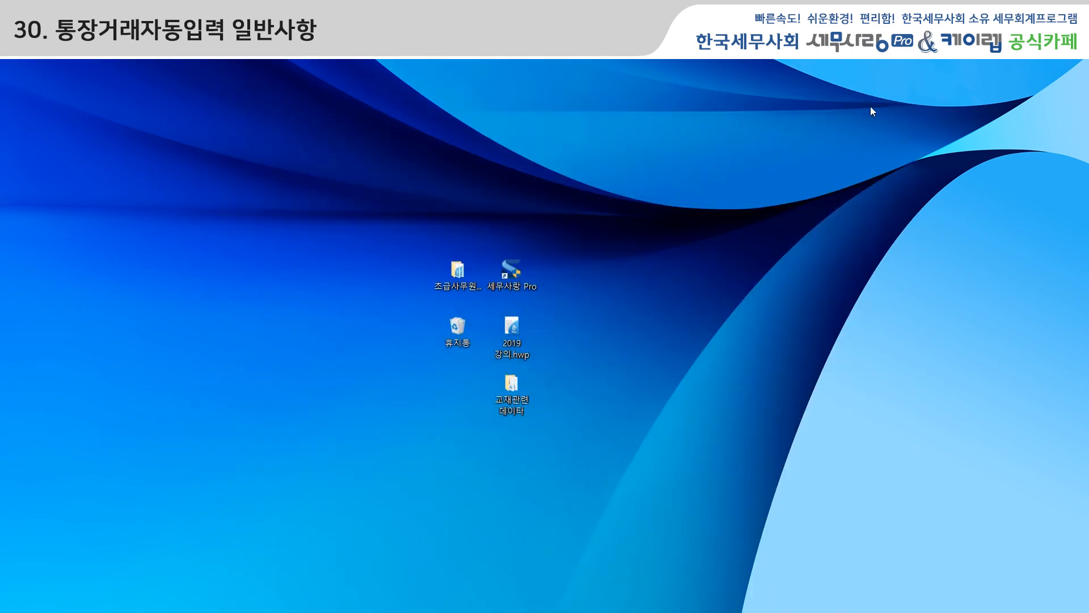
{"action": "double_click", "coordinate": [515, 391]}
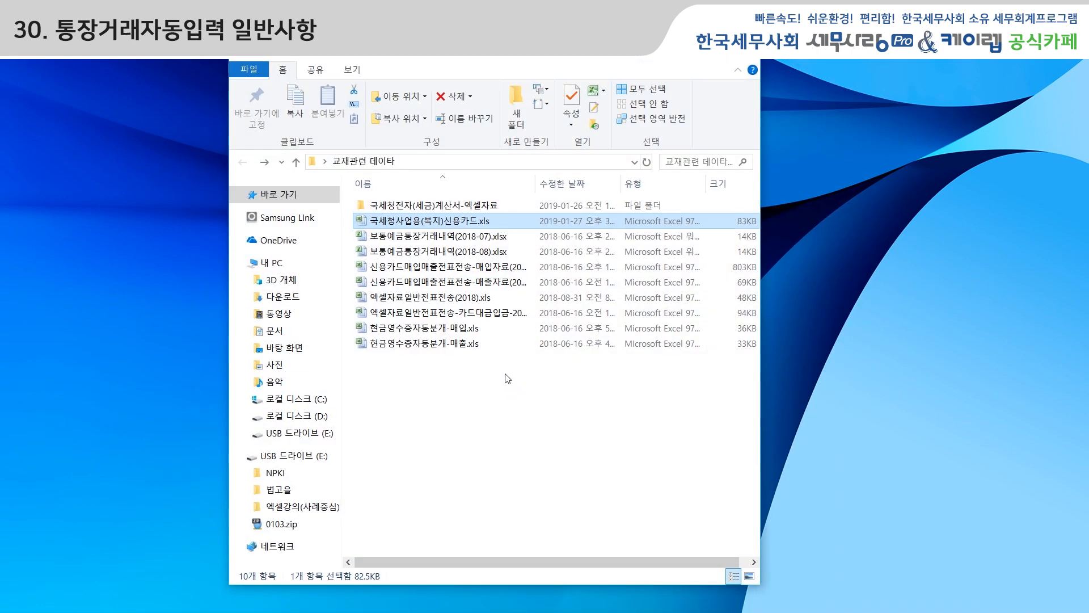
{"action": "double_click", "coordinate": [441, 238]}
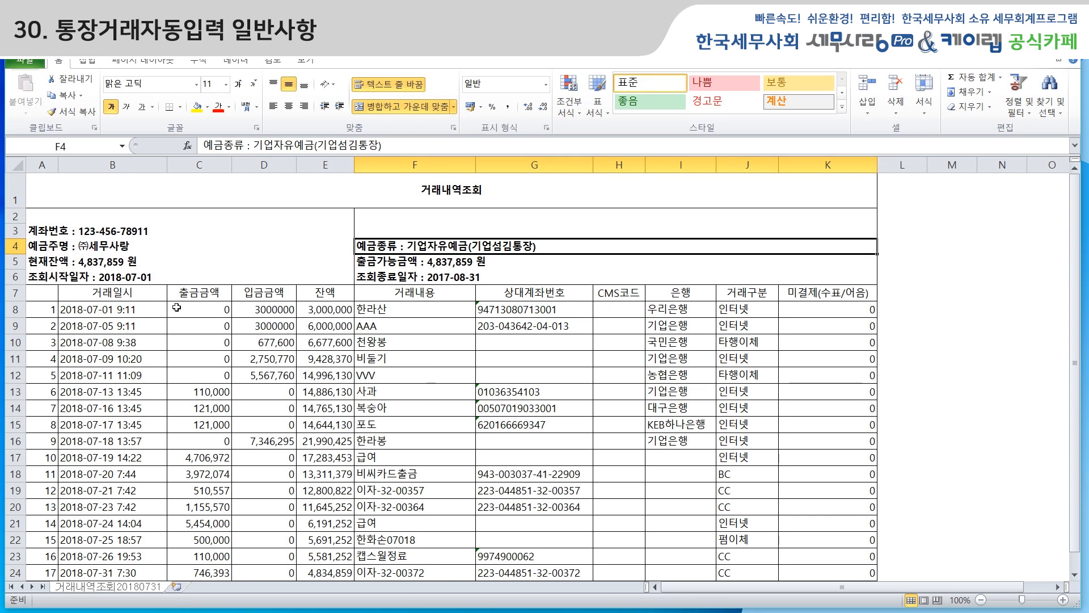
Examine the bank statement sheet: the account header, the withdrawal and deposit columns, and the first transaction's row and description
{"action": "left_click", "coordinate": [114, 248]}
{"action": "left_click", "coordinate": [122, 231]}
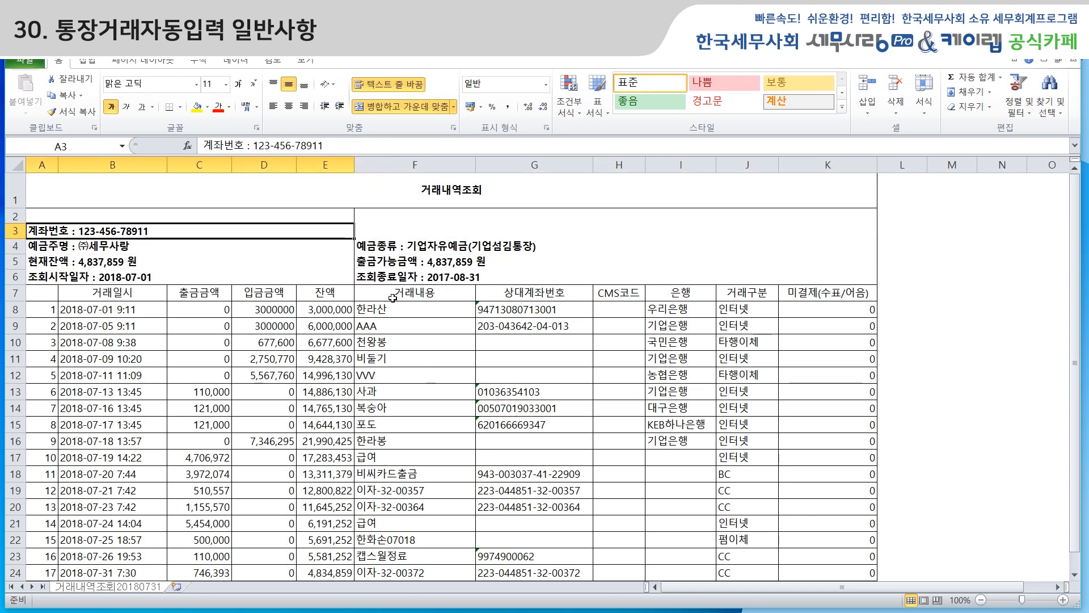
{"action": "left_click", "coordinate": [406, 313]}
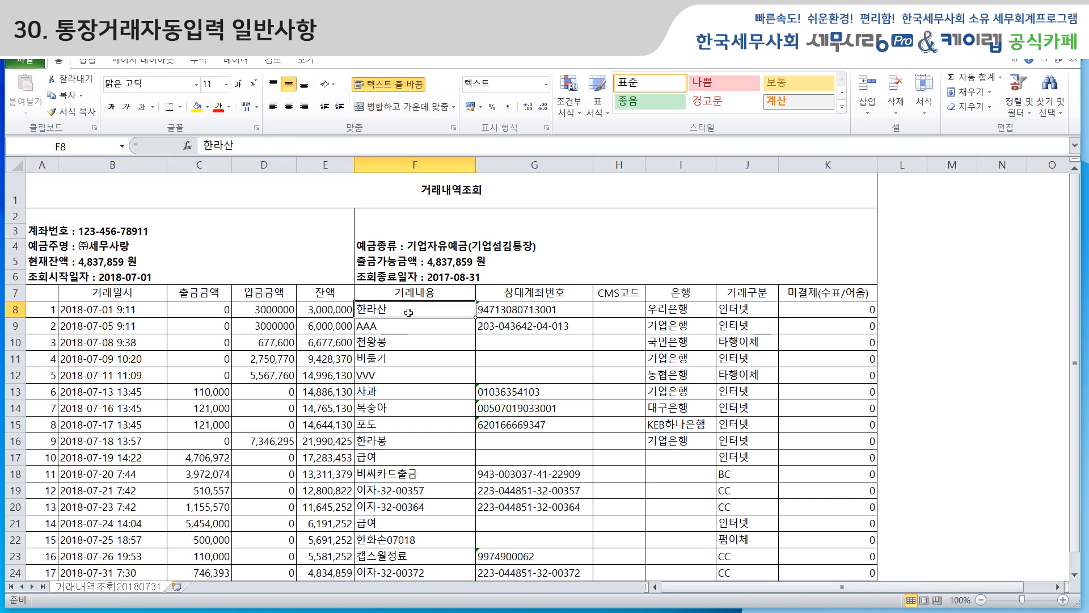
{"action": "scroll", "coordinate": [409, 312], "scroll_direction": "down", "scroll_amount": 1}
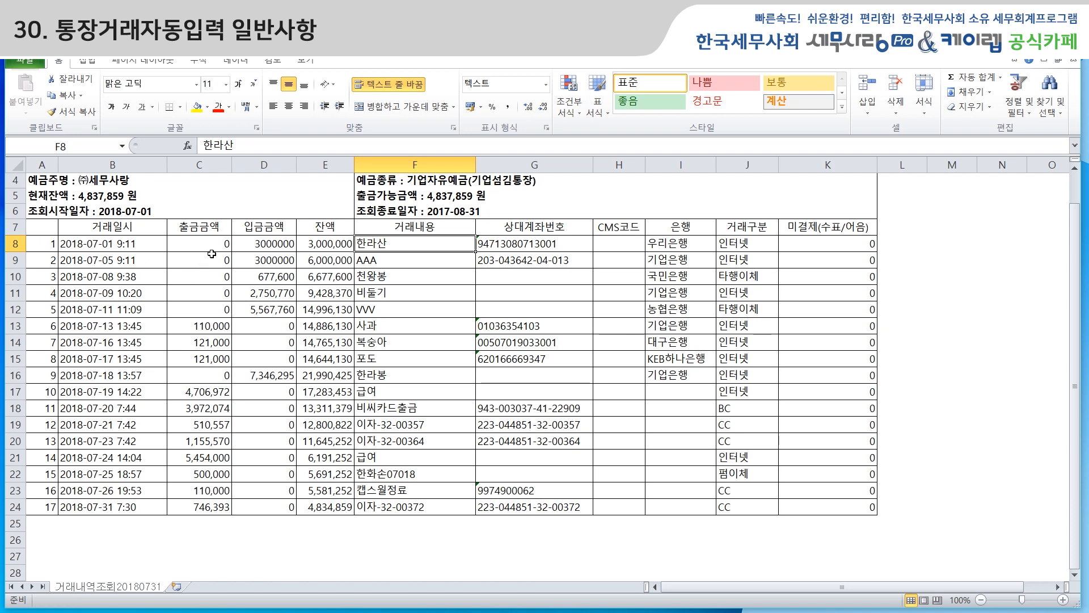
{"action": "left_click_drag", "start_coordinate": [205, 244], "coordinate": [257, 506]}
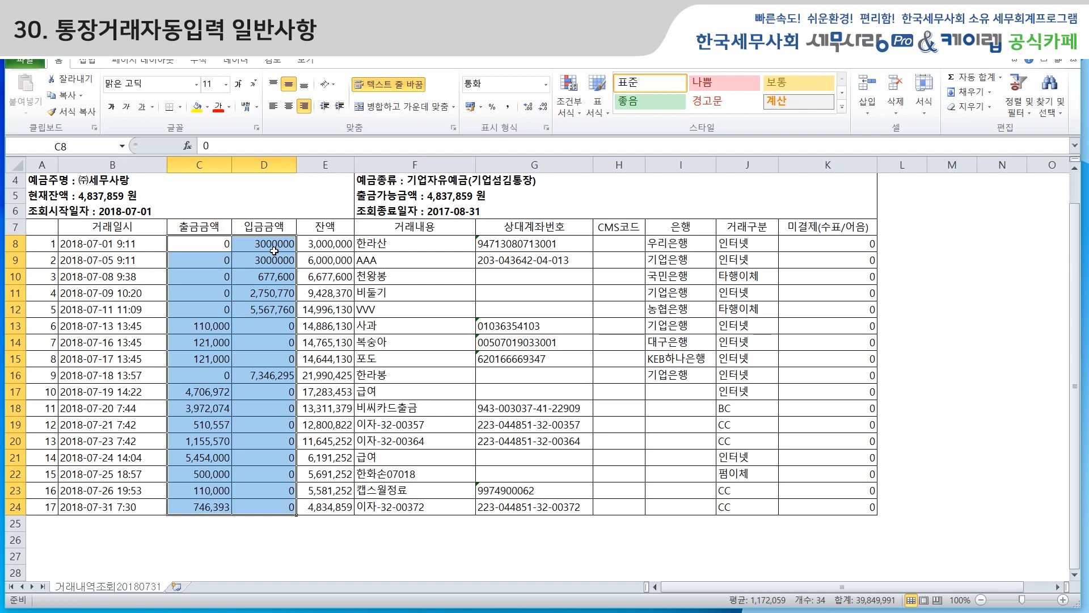
{"action": "left_click", "coordinate": [15, 244]}
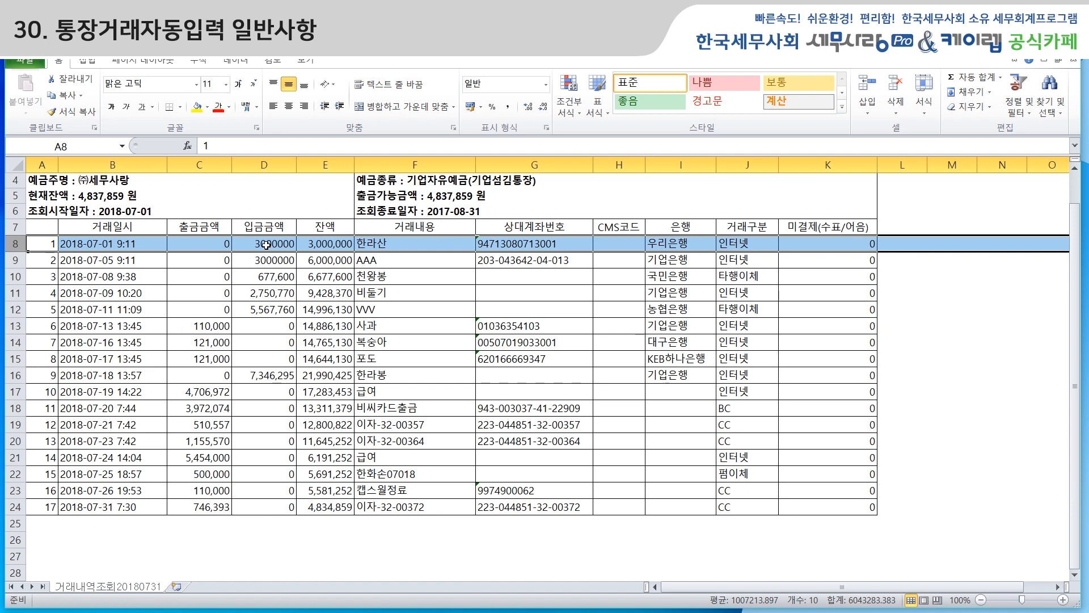
{"action": "left_click", "coordinate": [396, 245]}
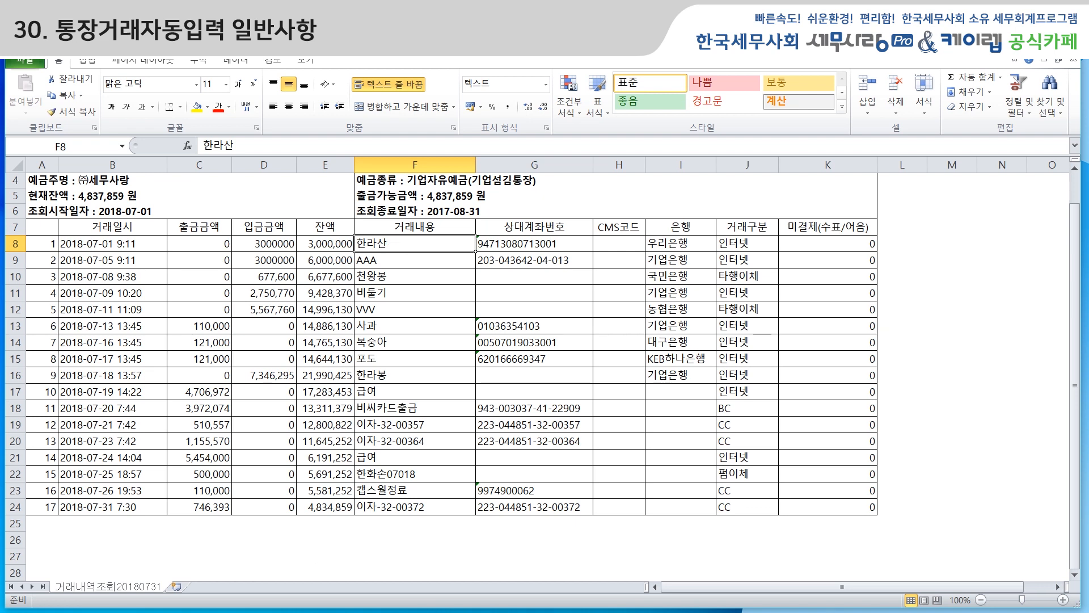
Switch to 세무사랑 Pro, view the 국세청전자(세금)계산서 screen again for comparison, and close it
{"action": "key", "text": "alt+Tab"}
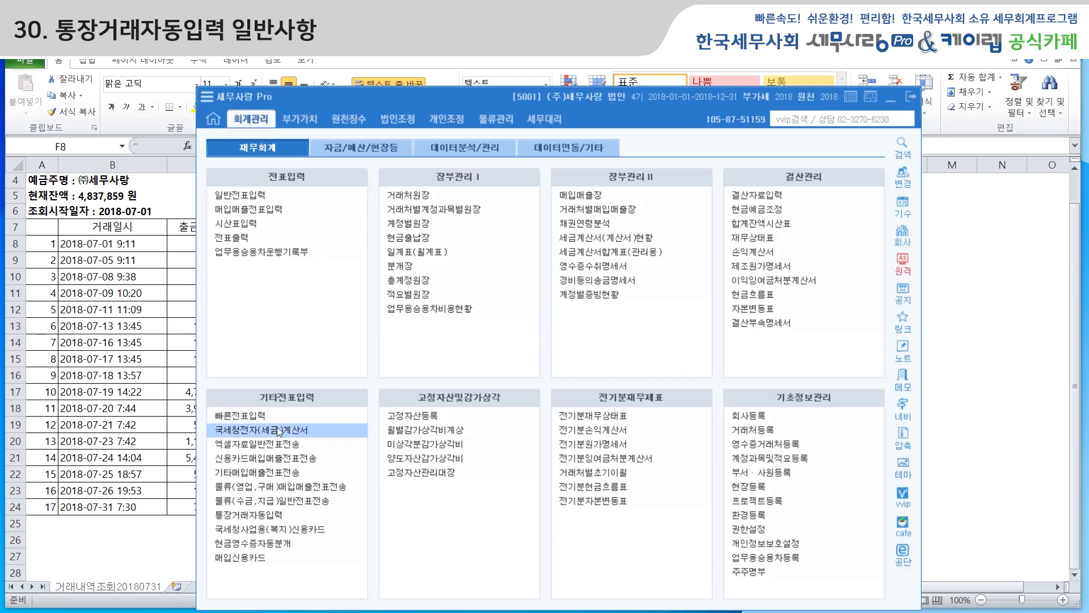
{"action": "left_click", "coordinate": [278, 430]}
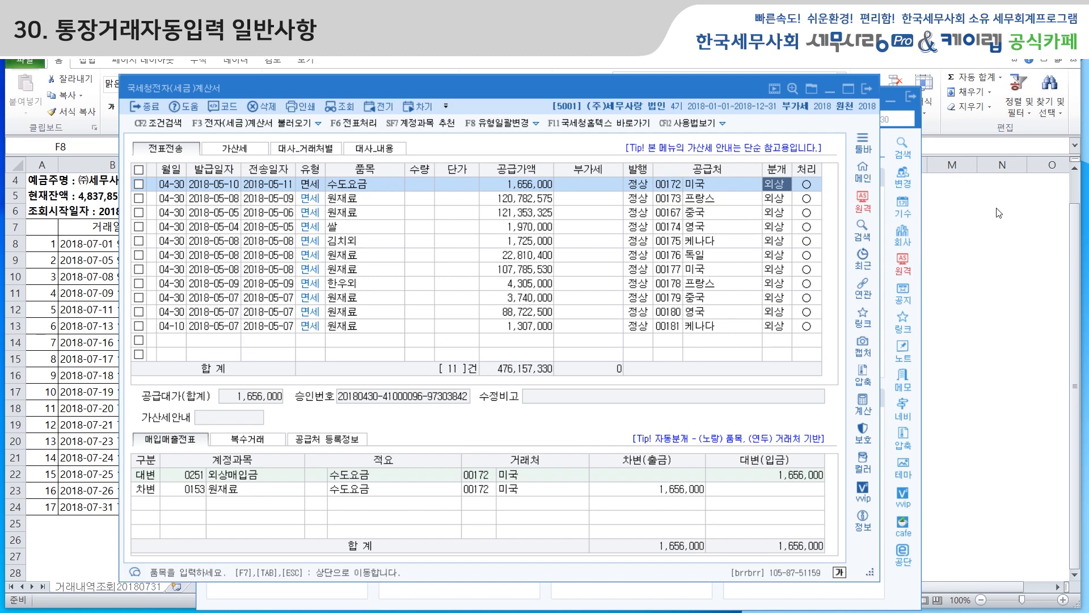
{"action": "left_click", "coordinate": [887, 149]}
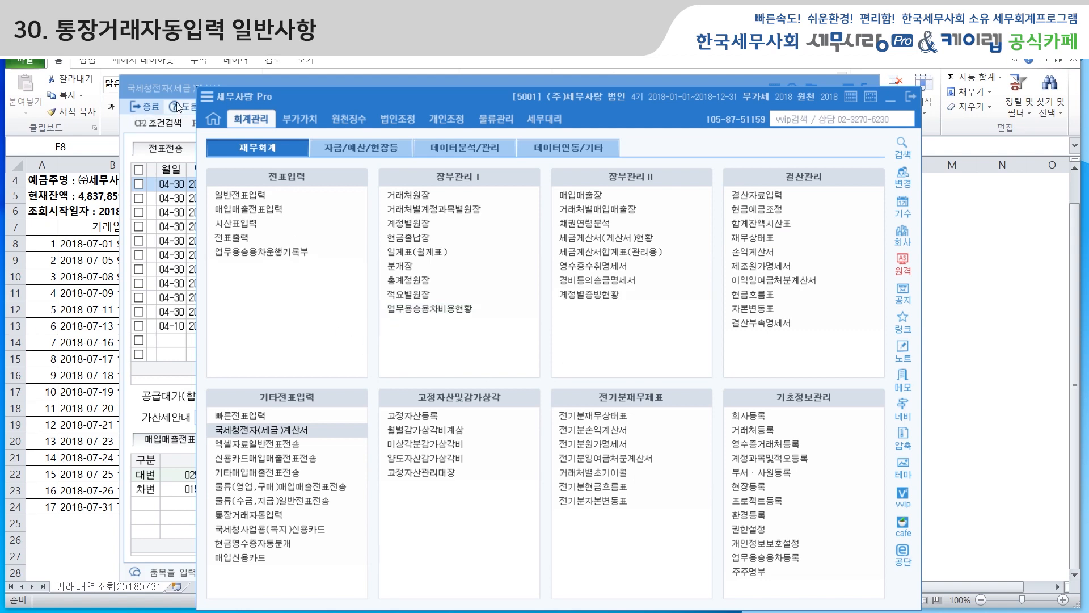
{"action": "left_click", "coordinate": [165, 88]}
{"action": "left_click", "coordinate": [867, 89]}
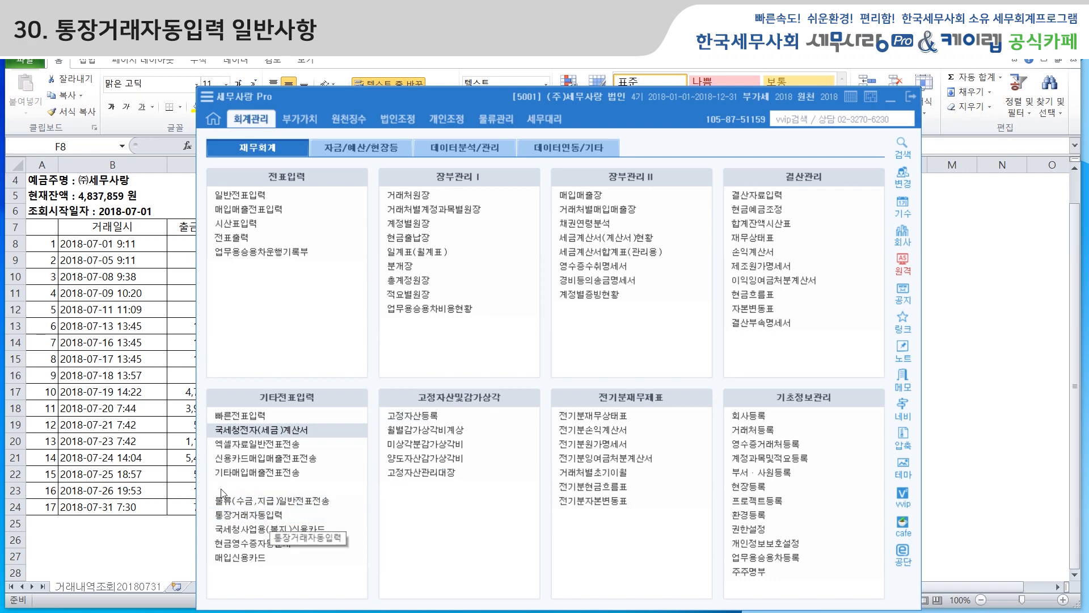
Return to 세무사랑 Pro, open the 통장거래자동입력 screen, and reposition its window so the whole header shows
{"action": "key", "text": "alt+Tab"}
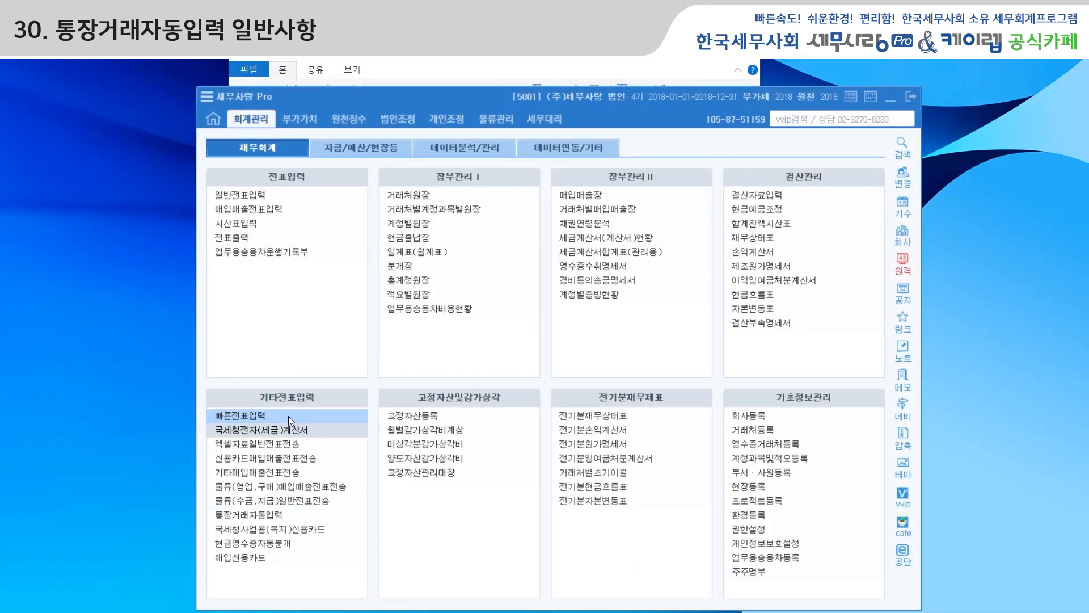
{"action": "left_click", "coordinate": [266, 515]}
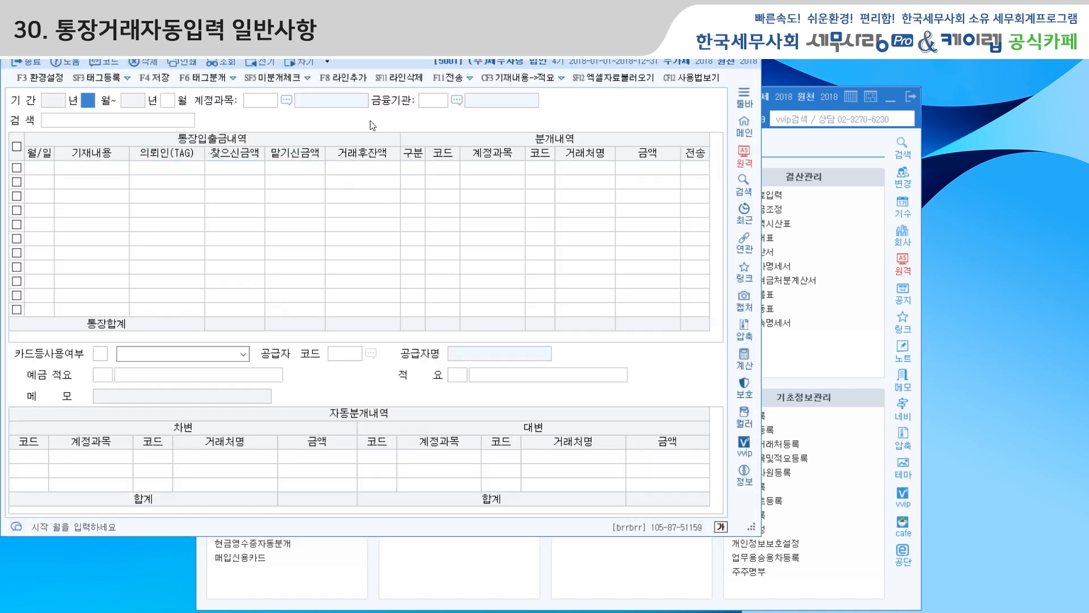
{"action": "left_click_drag", "start_coordinate": [377, 43], "coordinate": [505, 120]}
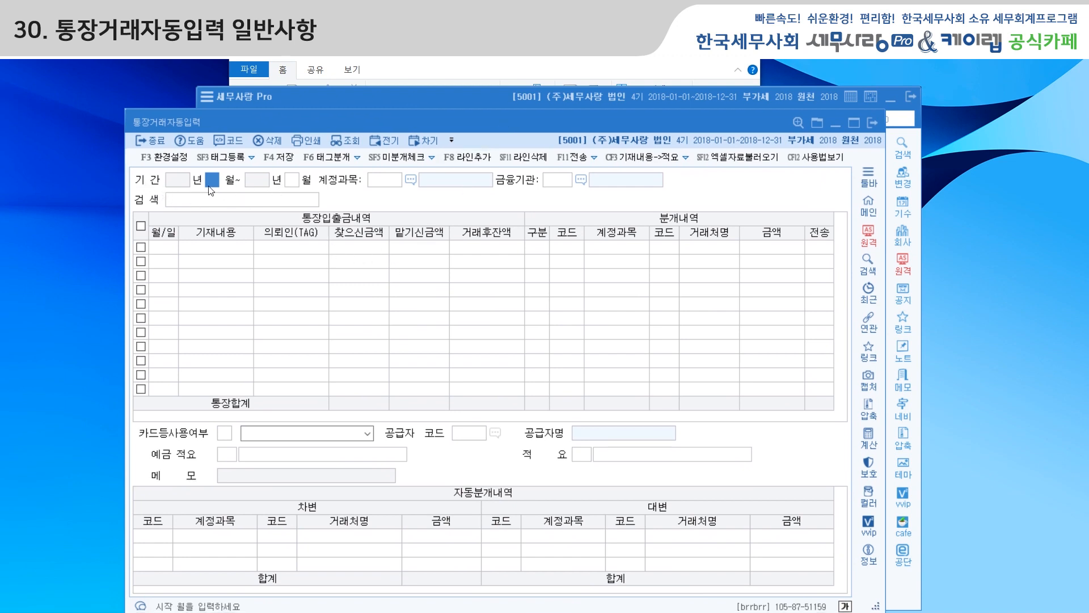
Set the period to July 2018 through July 2018, the account to 103 보통예금, and the financial institution to 98000 신한은행(111)
{"action": "type", "text": "7"}
{"action": "key", "text": "Return"}
{"action": "type", "text": "7"}
{"action": "key", "text": "Return"}
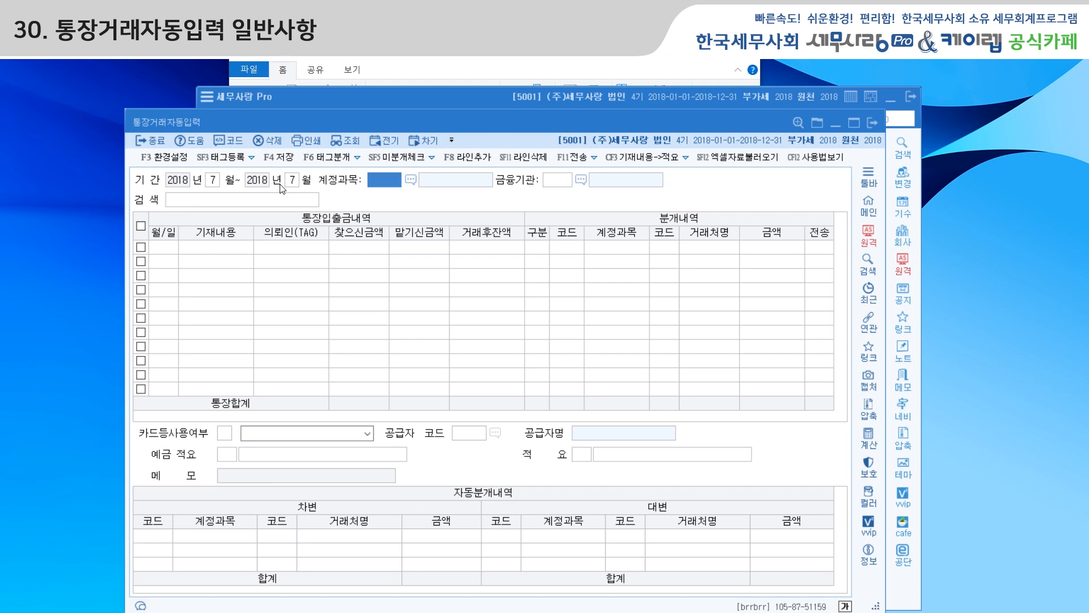
{"action": "type", "text": "103"}
{"action": "key", "text": "Return"}
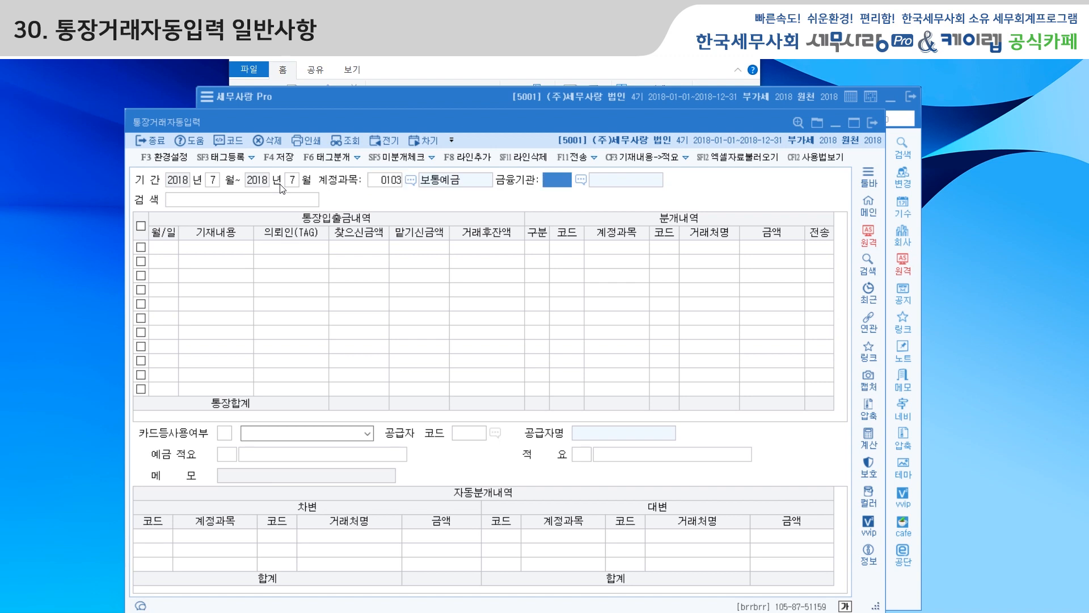
{"action": "left_click", "coordinate": [582, 179]}
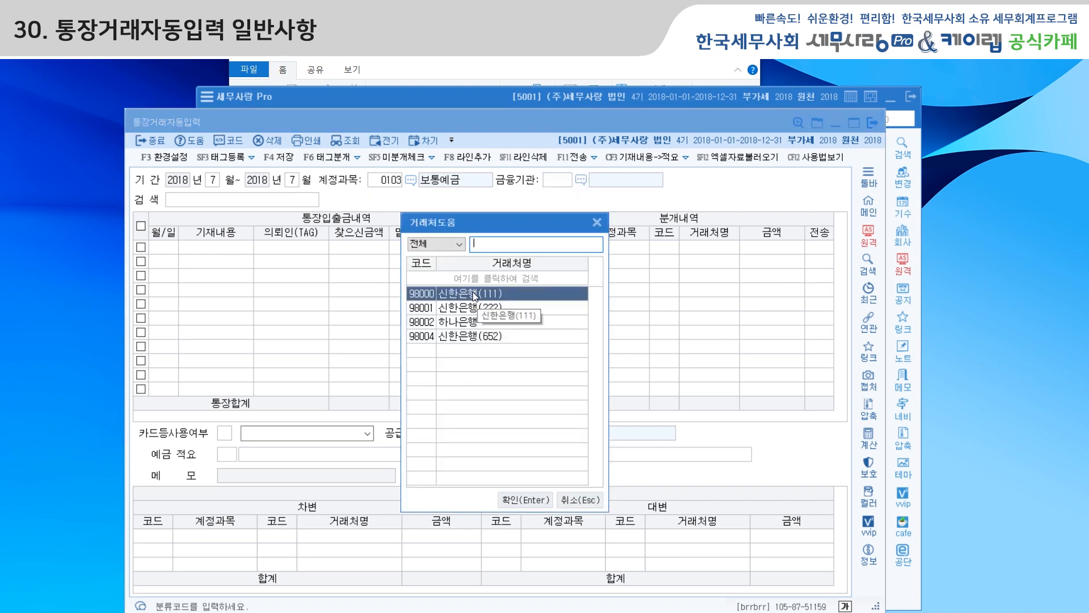
{"action": "left_click", "coordinate": [516, 500]}
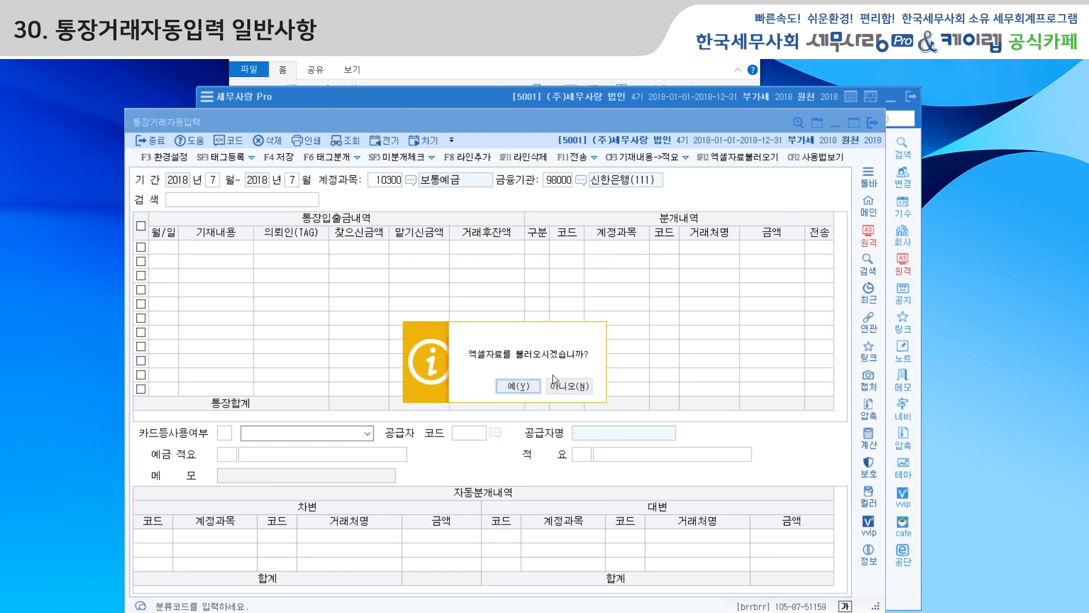
Agree to import Excel data and load 보통예금통장거래내역(2018-07).xlsx from the desktop folder 교재관련 데이타
{"action": "left_click", "coordinate": [527, 387]}
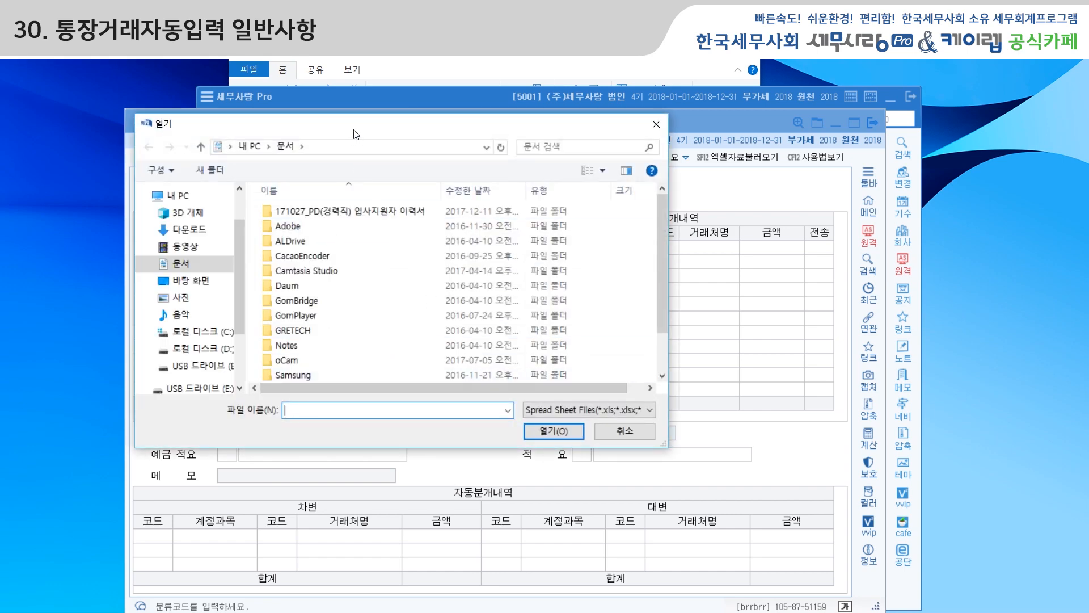
{"action": "left_click_drag", "start_coordinate": [351, 130], "coordinate": [368, 147]}
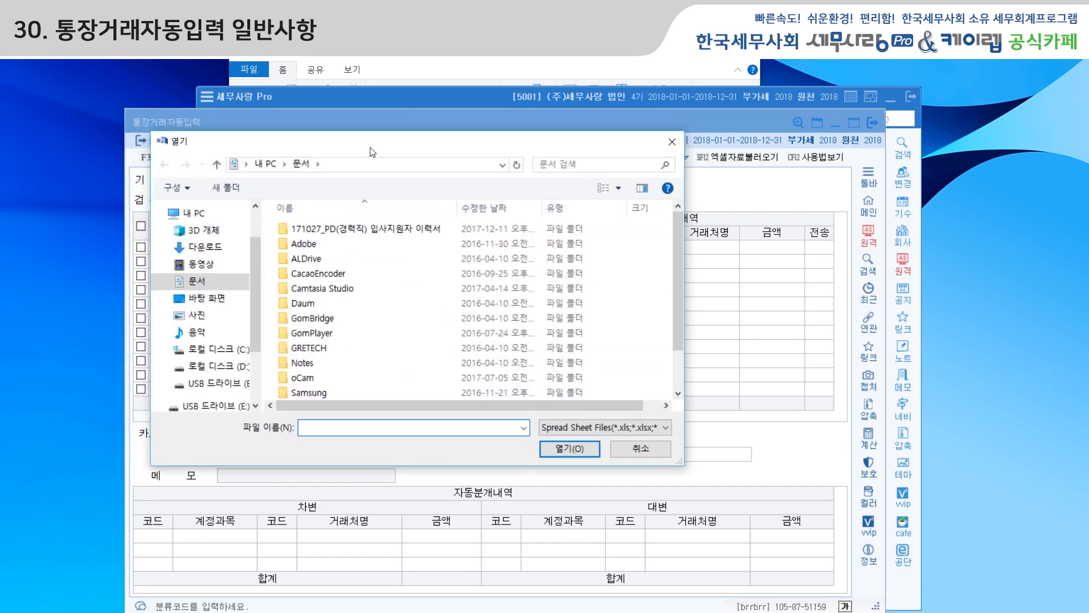
{"action": "left_click", "coordinate": [219, 305]}
{"action": "double_click", "coordinate": [325, 283]}
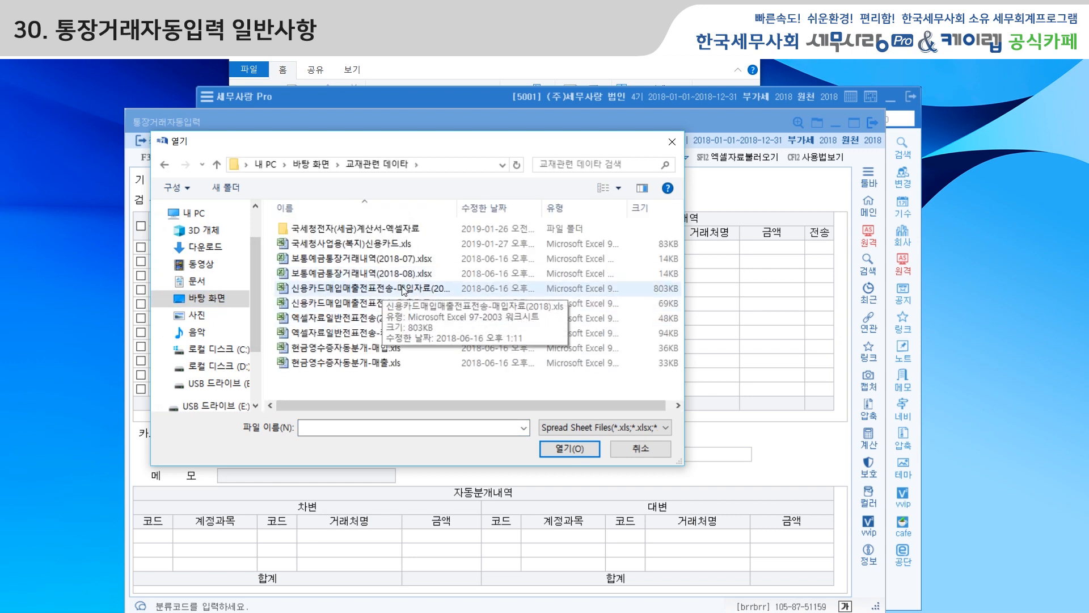
{"action": "left_click", "coordinate": [388, 262]}
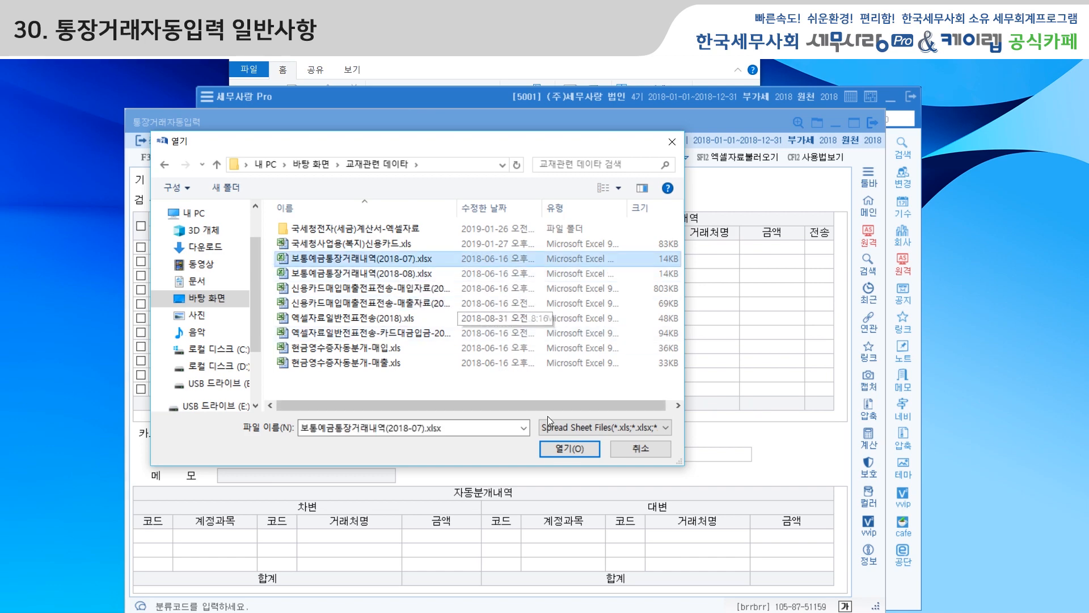
{"action": "left_click", "coordinate": [557, 452]}
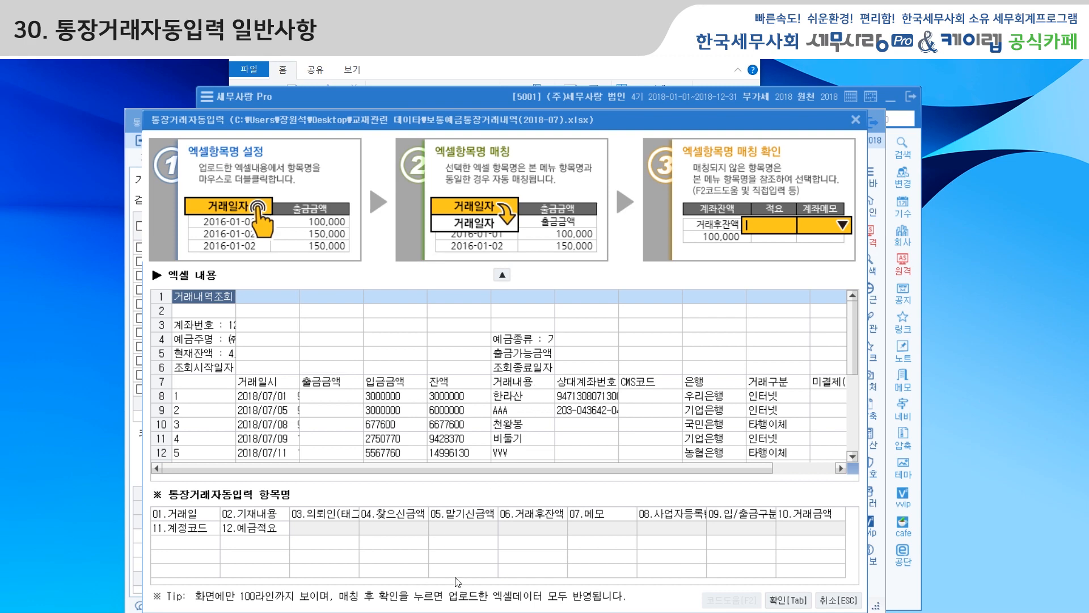
Switch to the 교재관련 데이타 folder window and reopen 보통예금통장거래내역(2018-07).xlsx in Excel
{"action": "left_click", "coordinate": [481, 101]}
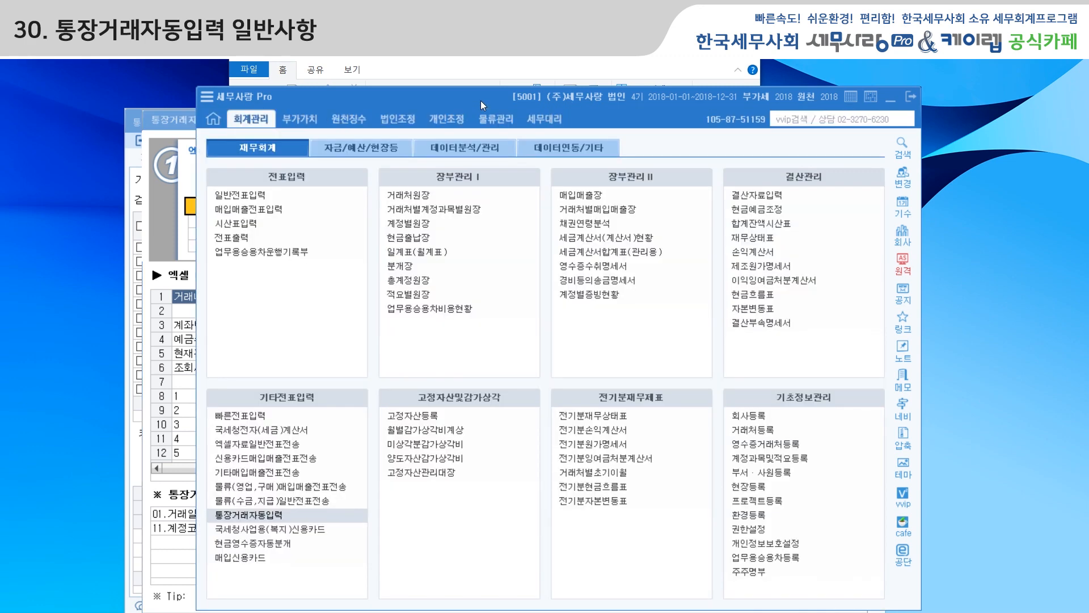
{"action": "left_click", "coordinate": [486, 83]}
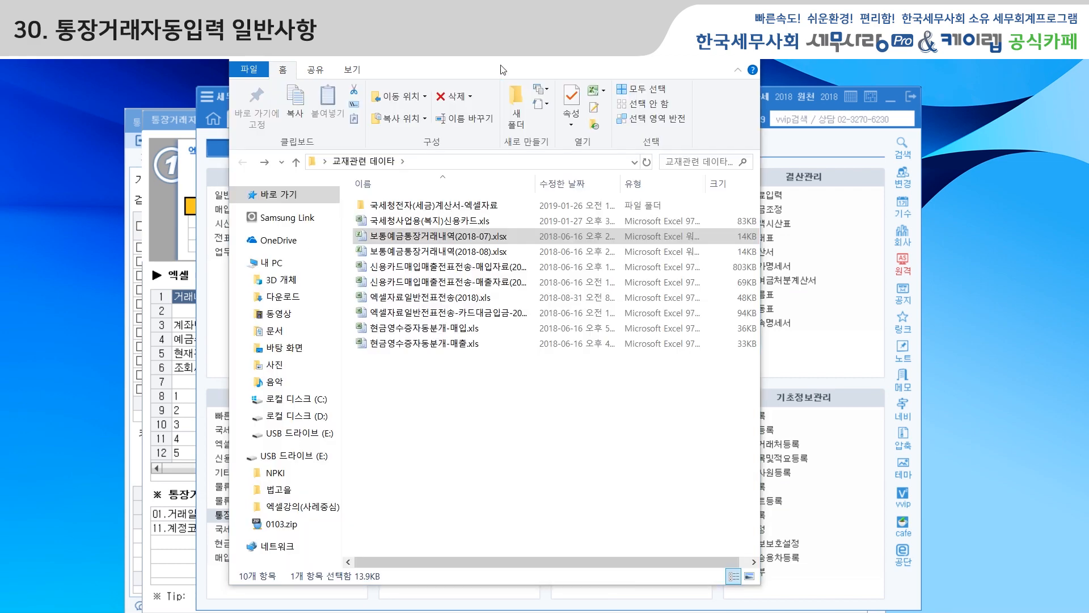
{"action": "double_click", "coordinate": [438, 239]}
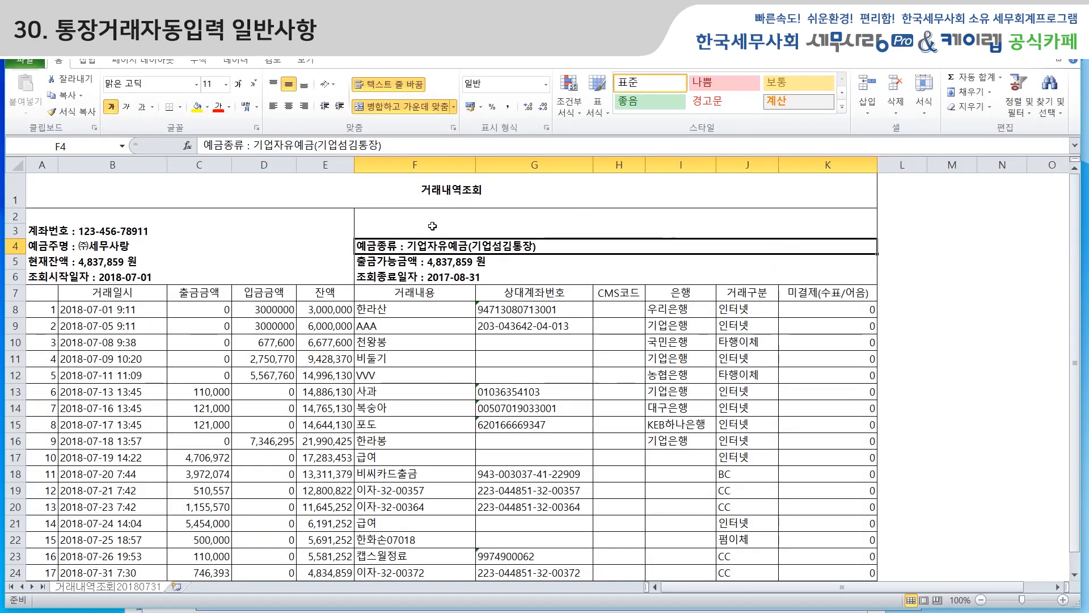
Examine the column headings in row 7 of the bank statement sheet, then return to the 통장거래자동입력 import window
{"action": "left_click", "coordinate": [15, 293]}
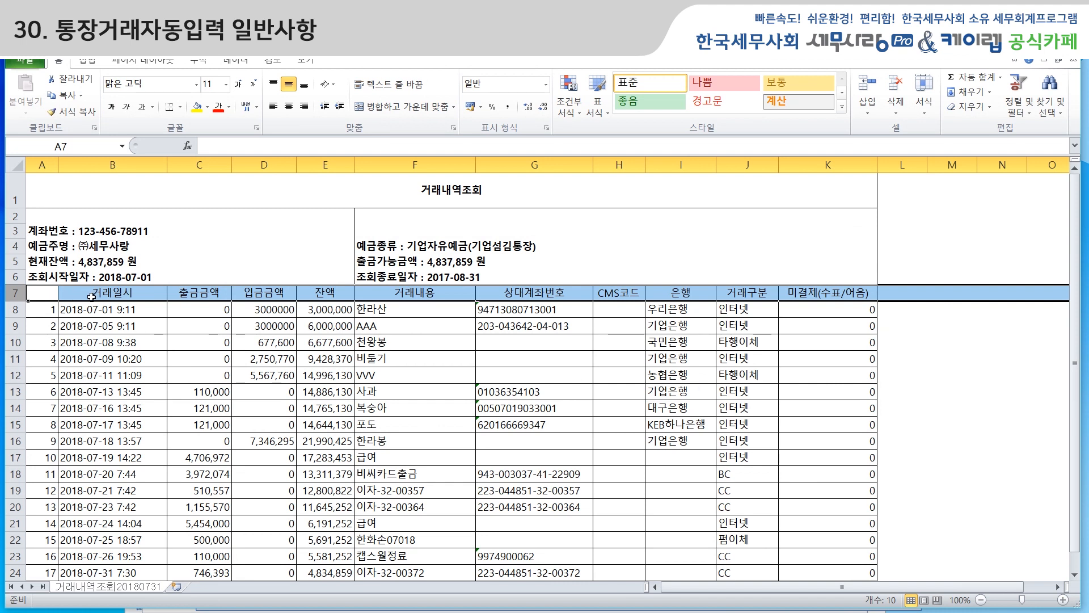
{"action": "left_click", "coordinate": [94, 296]}
{"action": "left_click", "coordinate": [186, 296]}
{"action": "left_click", "coordinate": [264, 297]}
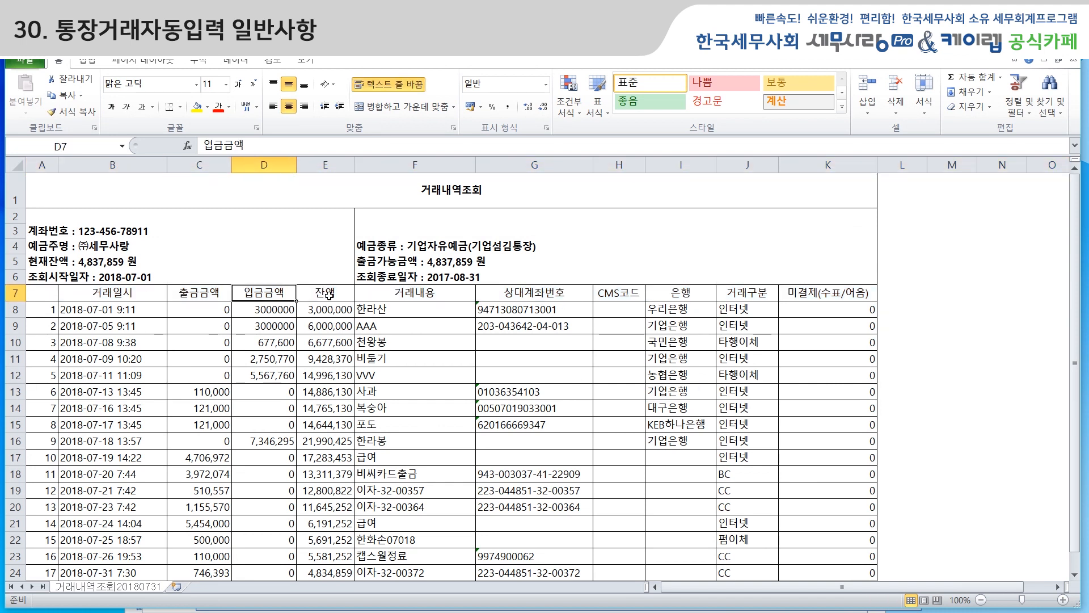
{"action": "left_click", "coordinate": [16, 294]}
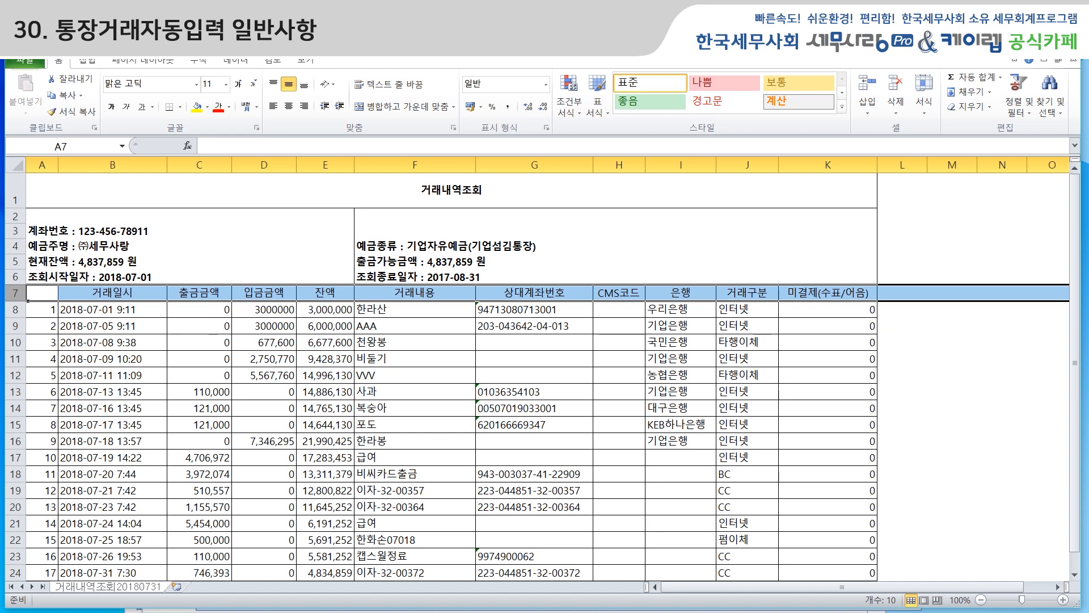
{"action": "left_click", "coordinate": [454, 548]}
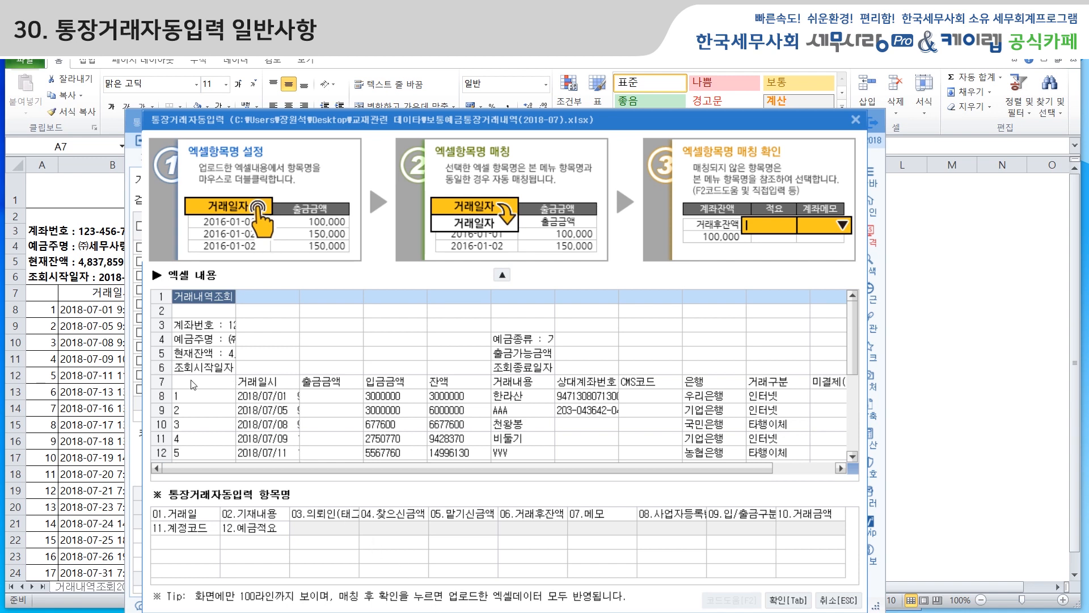
Set row 7 as the Excel title row and import the statement with only the automatically matched items
{"action": "left_click", "coordinate": [266, 387]}
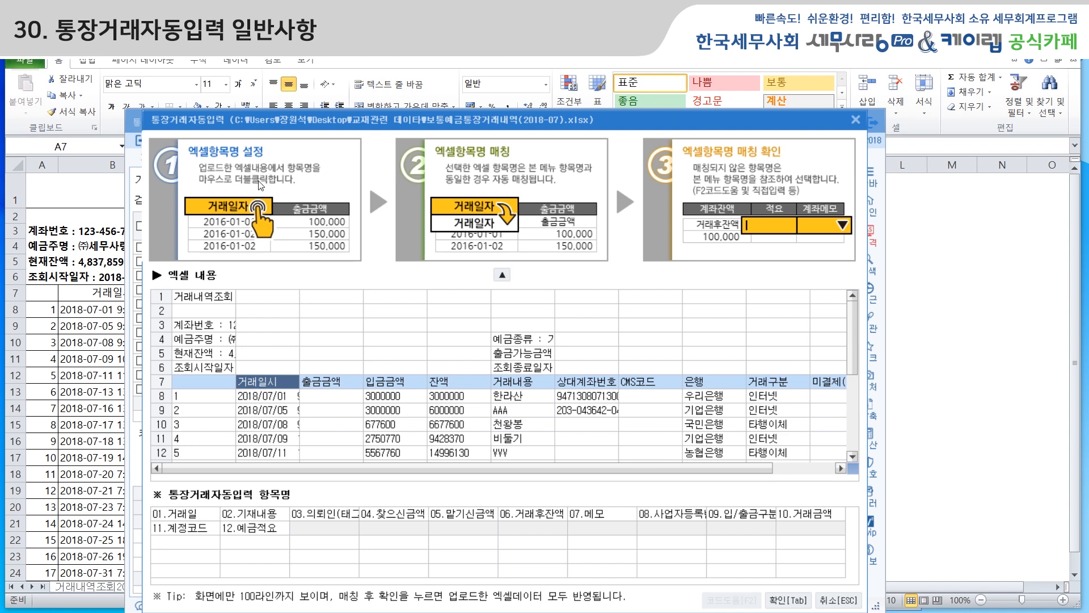
{"action": "double_click", "coordinate": [267, 382]}
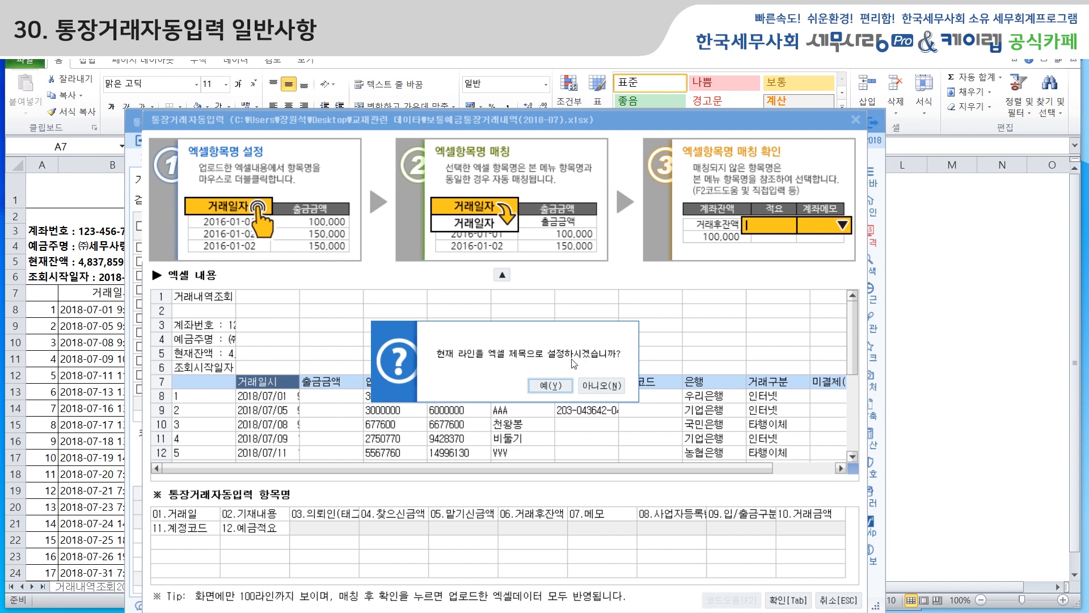
{"action": "left_click", "coordinate": [560, 384]}
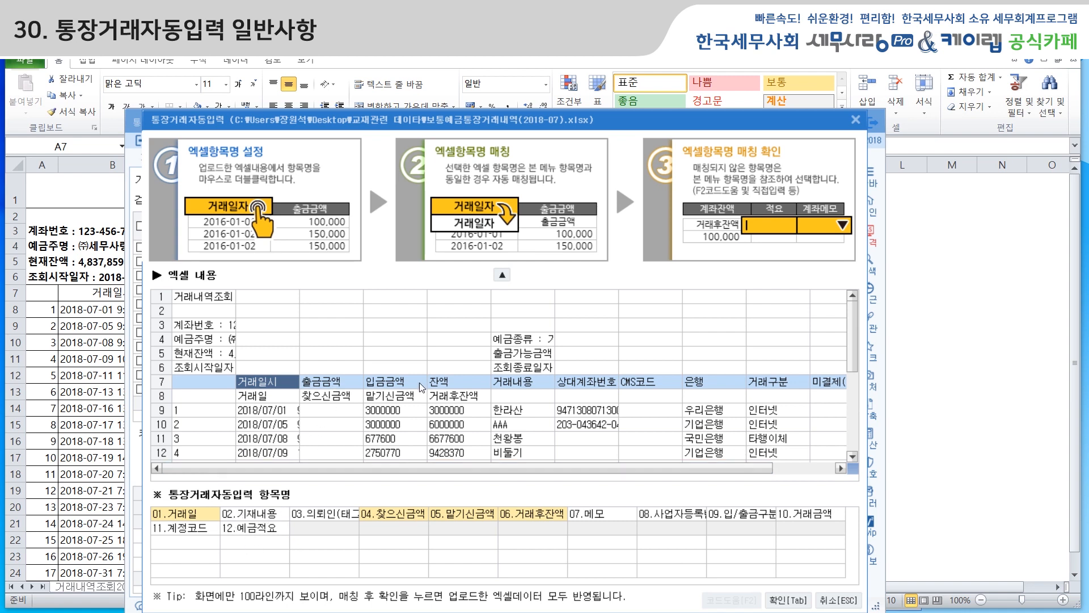
{"action": "double_click", "coordinate": [268, 399]}
{"action": "left_click", "coordinate": [198, 518]}
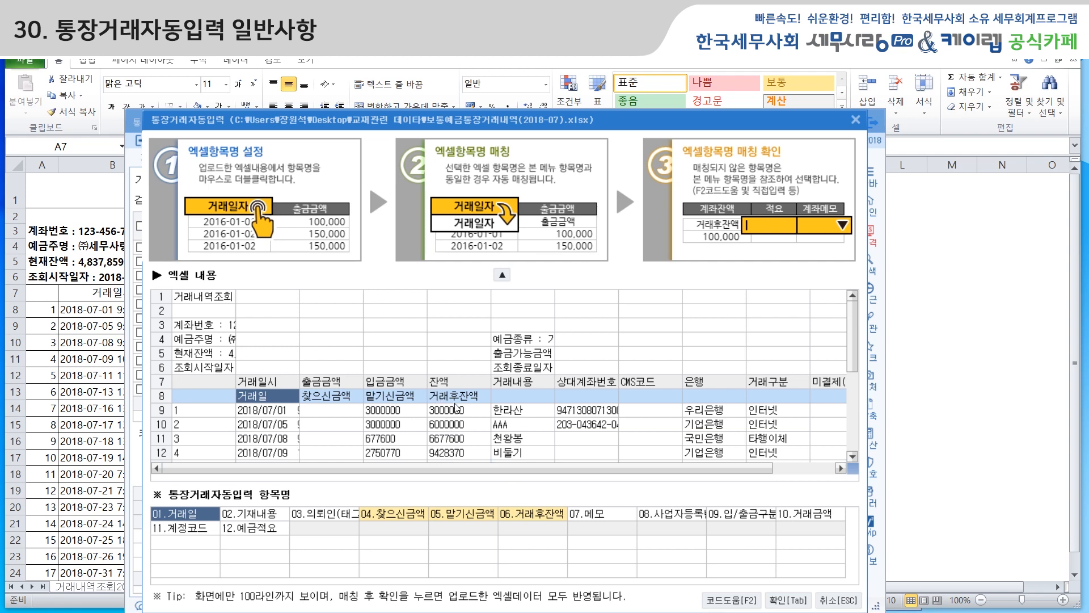
{"action": "mouse_move", "coordinate": [726, 466]}
{"action": "left_mouse_down"}
{"action": "mouse_move", "coordinate": [808, 461]}
{"action": "mouse_move", "coordinate": [715, 472]}
{"action": "left_mouse_up"}
{"action": "left_click", "coordinate": [786, 603]}
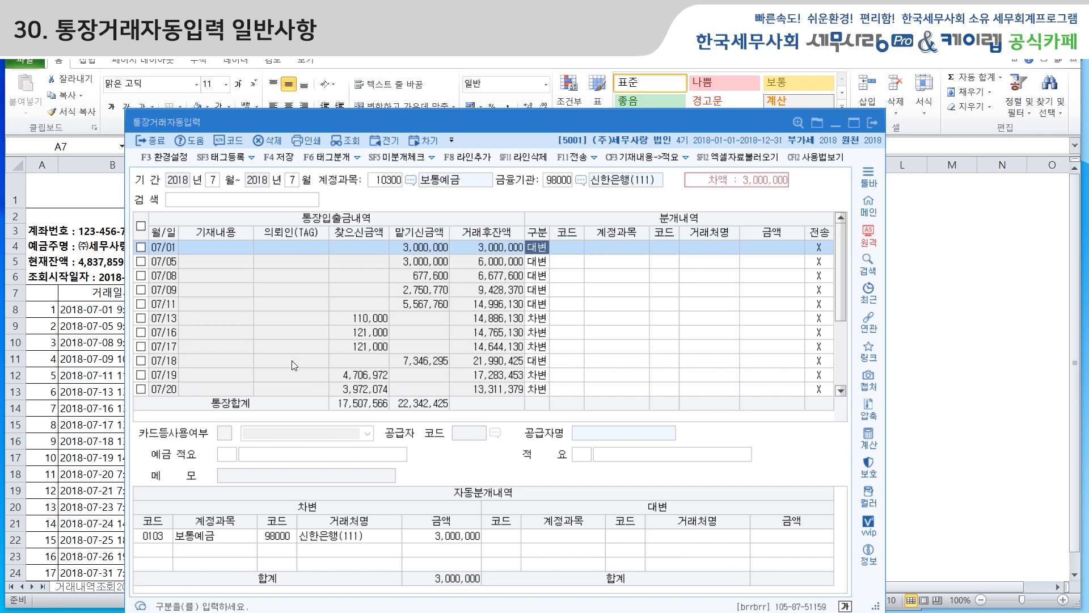
Re-query July 2018 for 보통예금, decline loading the saved data, and load 보통예금통장거래내역(2018-07).xlsx from Excel again
{"action": "left_click", "coordinate": [295, 181]}
{"action": "key", "text": "Return"}
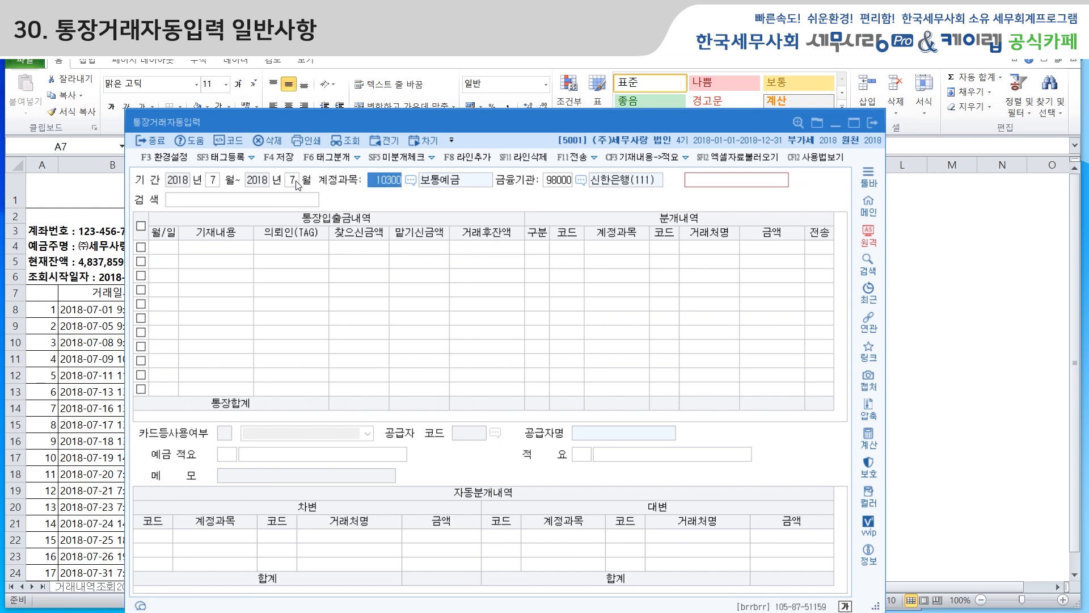
{"action": "key", "text": "Return"}
{"action": "key", "text": "Return"}
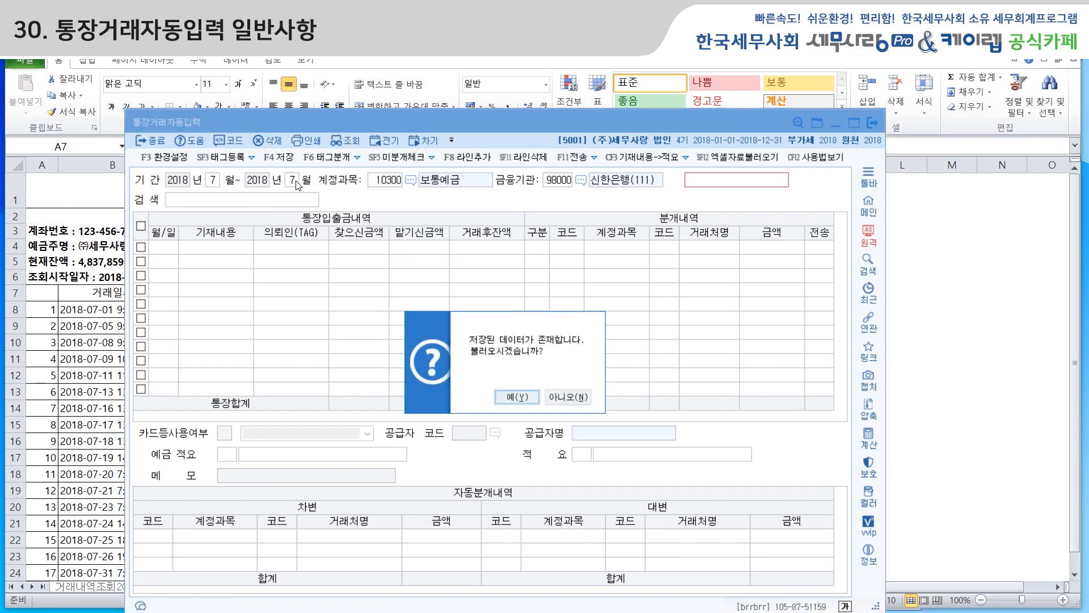
{"action": "left_click", "coordinate": [573, 398]}
{"action": "left_click", "coordinate": [516, 386]}
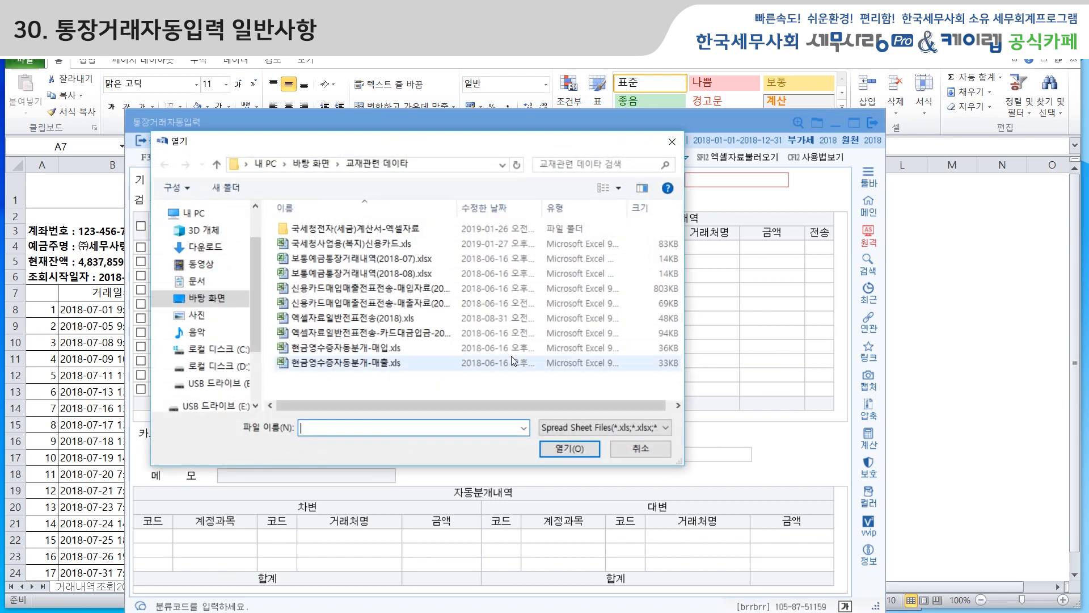
{"action": "double_click", "coordinate": [366, 260]}
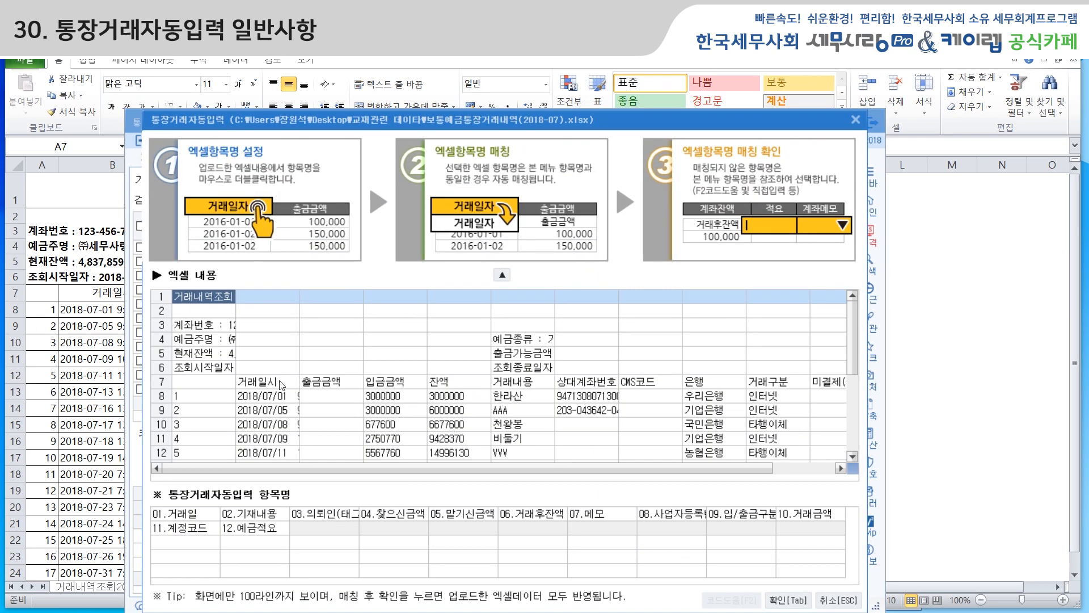
Set row 7 as the Excel title row, match the 거래내용 column to 03.의뢰인(태그), and confirm the import
{"action": "left_click", "coordinate": [273, 385]}
{"action": "double_click", "coordinate": [272, 385]}
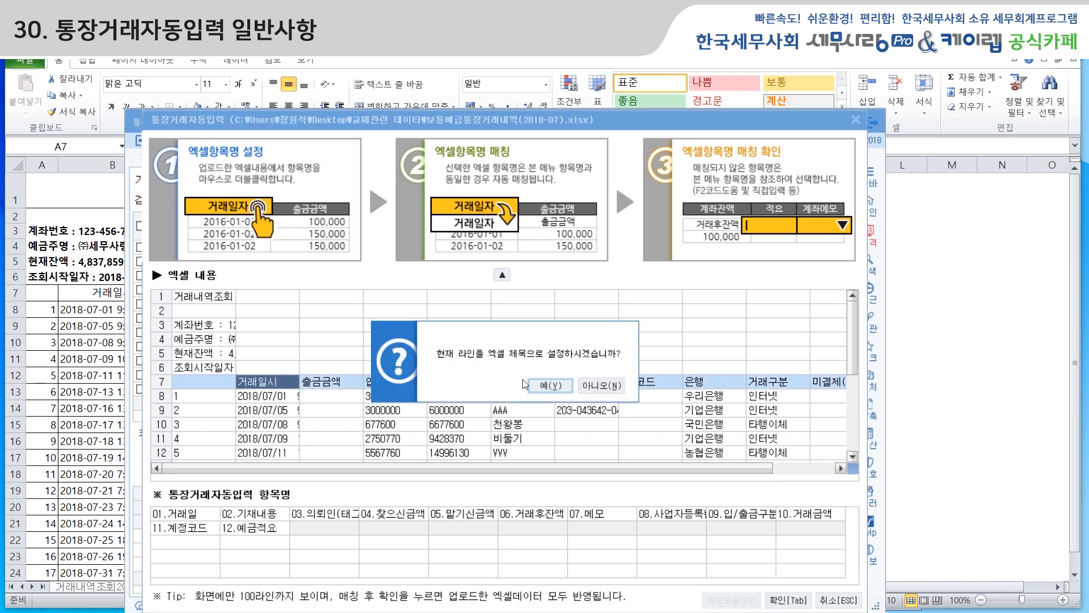
{"action": "left_click", "coordinate": [551, 387]}
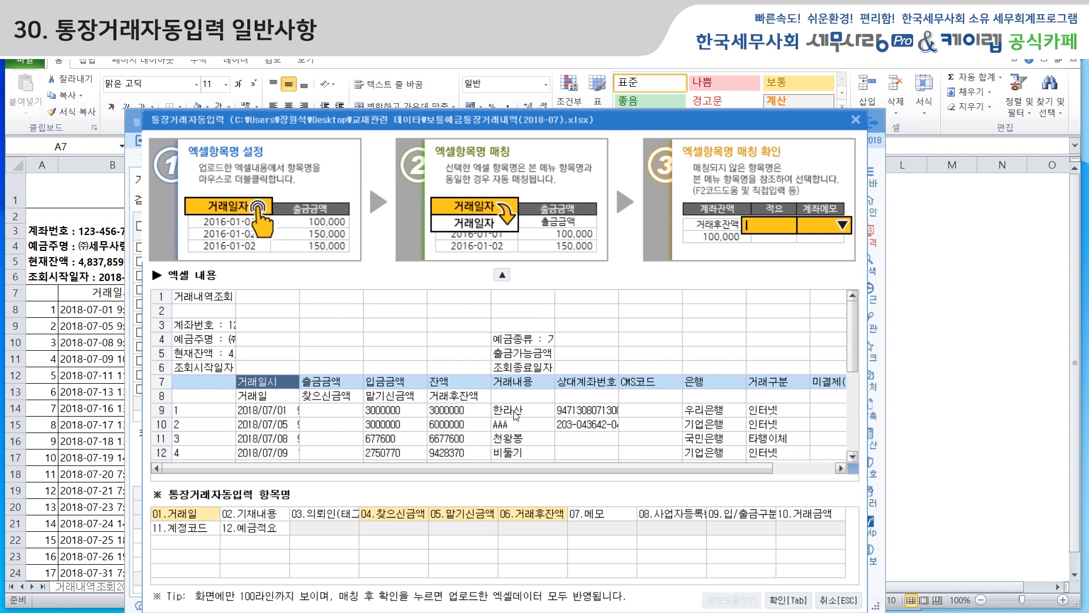
{"action": "double_click", "coordinate": [516, 396]}
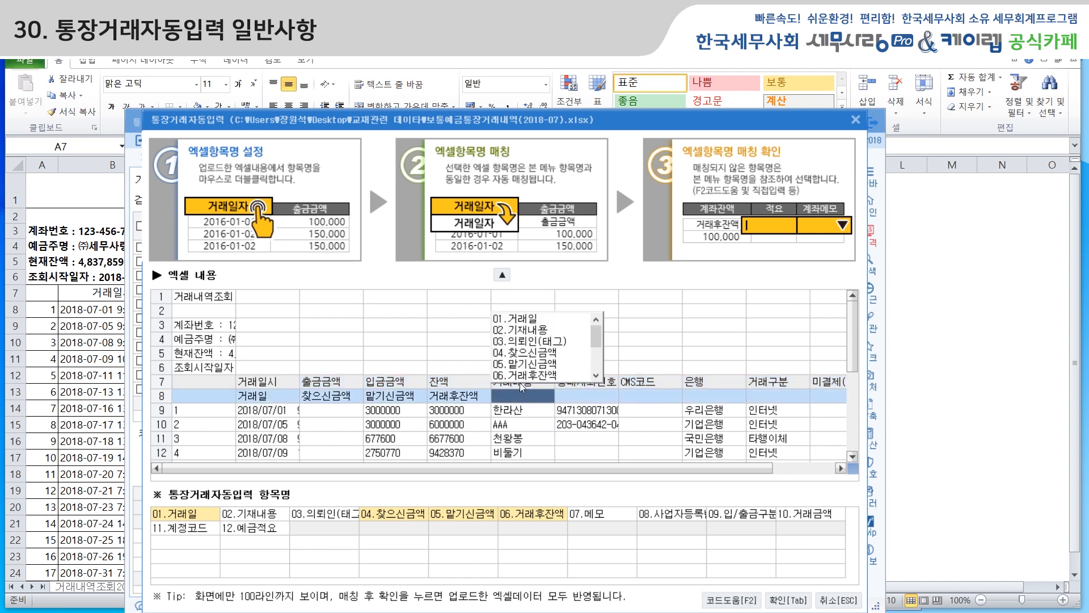
{"action": "left_click", "coordinate": [533, 341]}
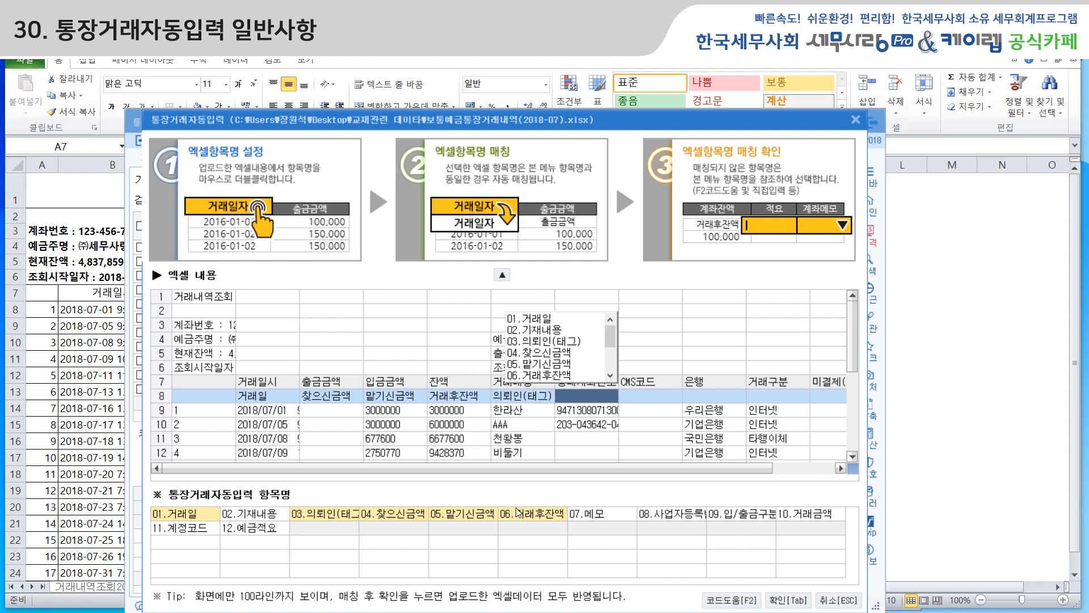
{"action": "left_click", "coordinate": [794, 599]}
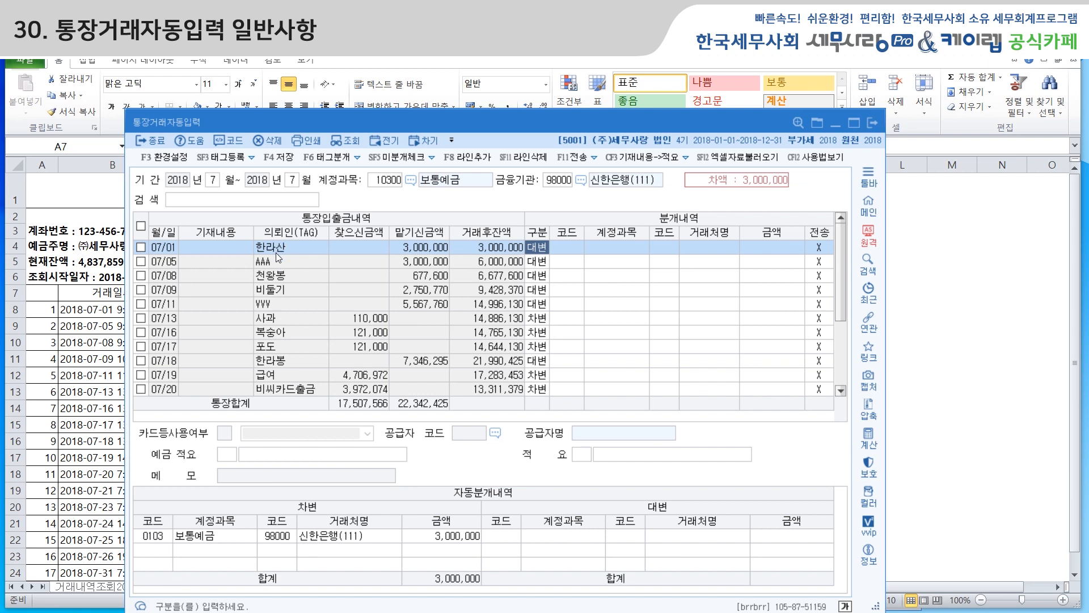
Assign account code 108 외상매출금 to the 07/01 한라산 deposit and agree to register 한라산 as a tag
{"action": "left_click", "coordinate": [571, 250]}
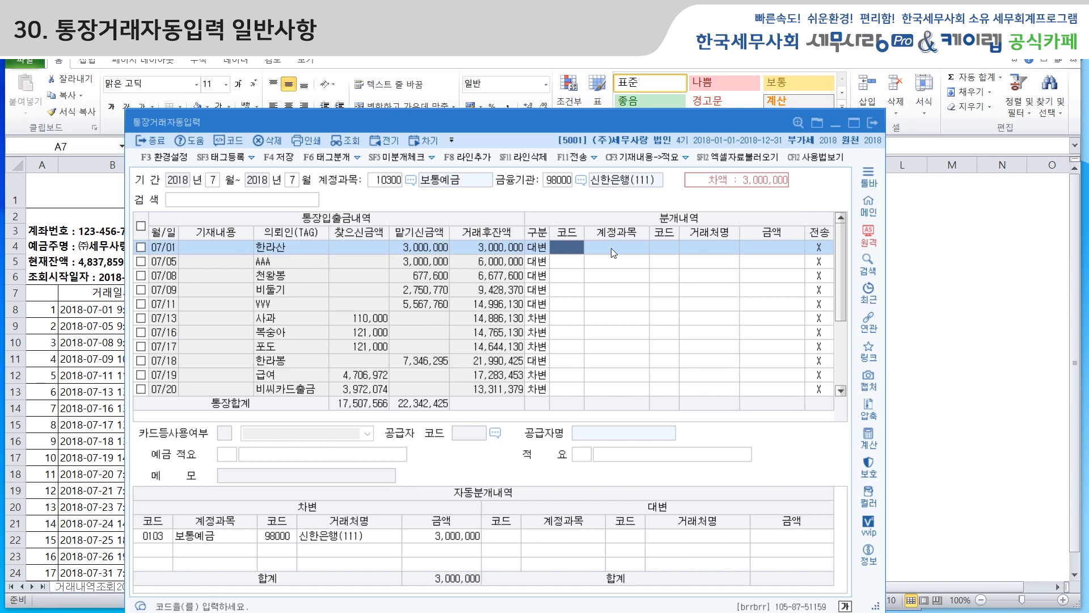
{"action": "type", "text": "108"}
{"action": "key", "text": "Return"}
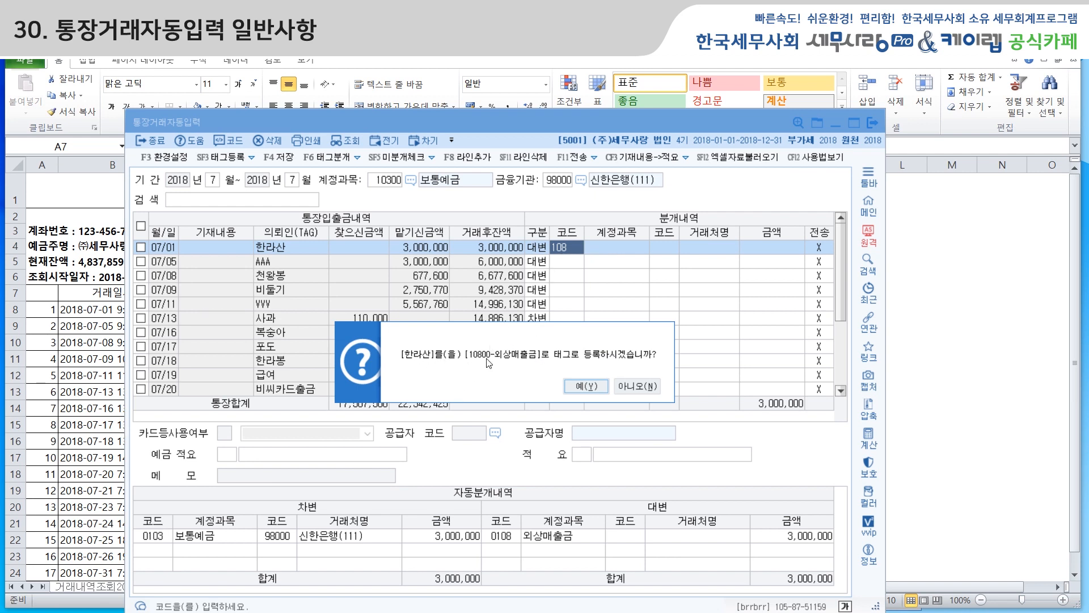
{"action": "left_click", "coordinate": [593, 386]}
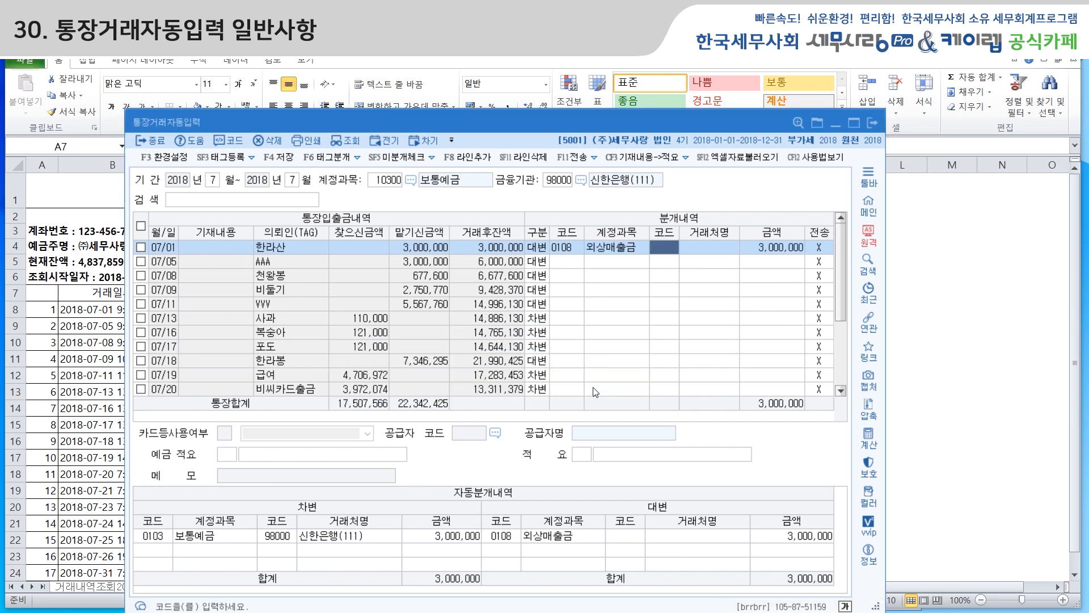
Search the 거래처도움 list for 한라산 and set it as the counterparty of the 07/01 entry
{"action": "type", "text": "00000"}
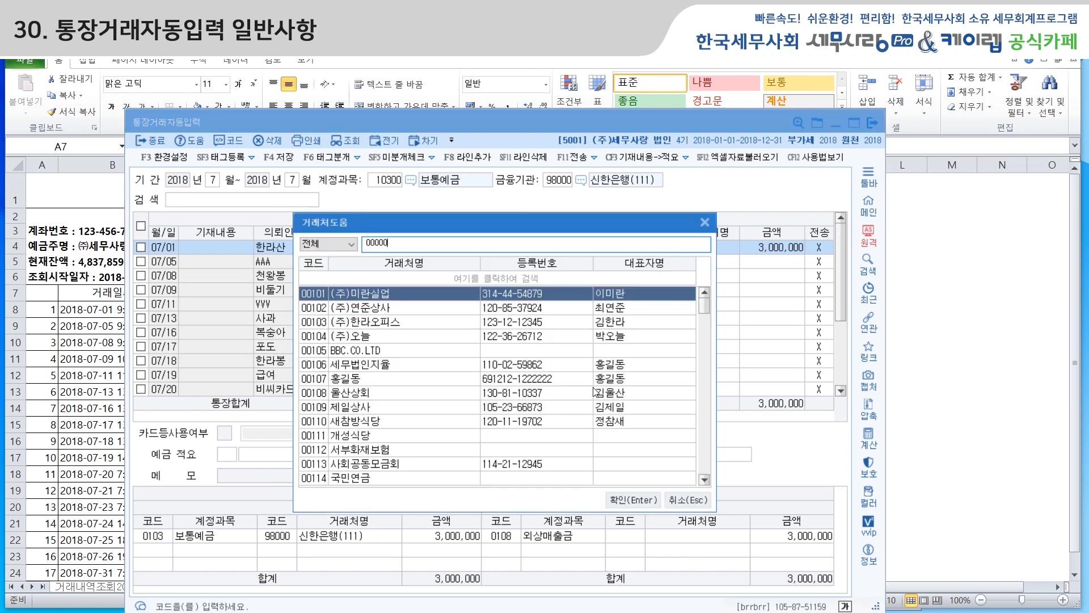
{"action": "type", "text": "한라산"}
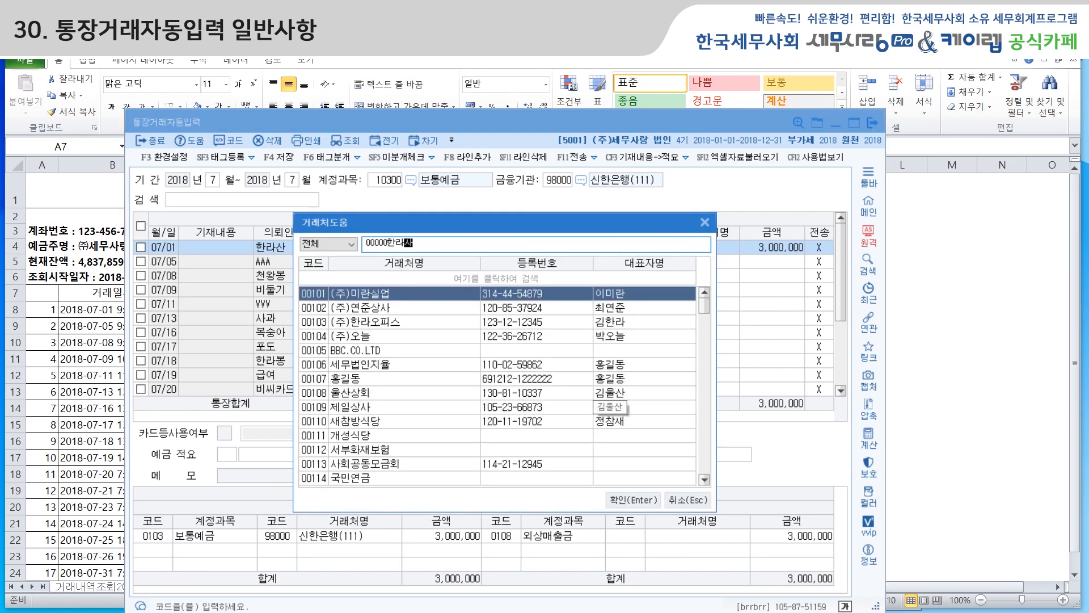
{"action": "key", "text": "Return"}
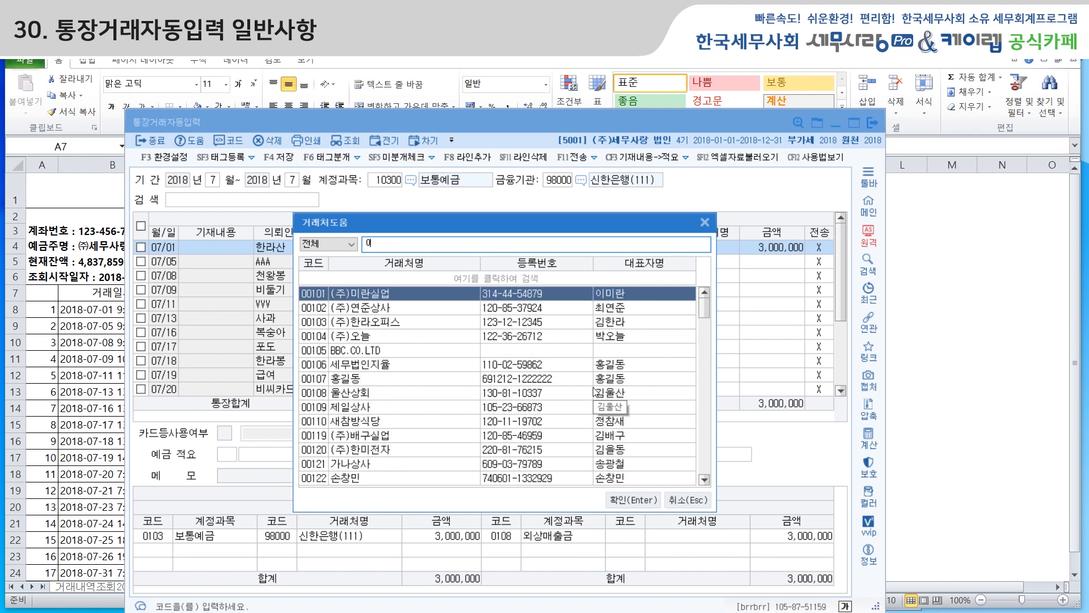
{"action": "type", "text": "한라산"}
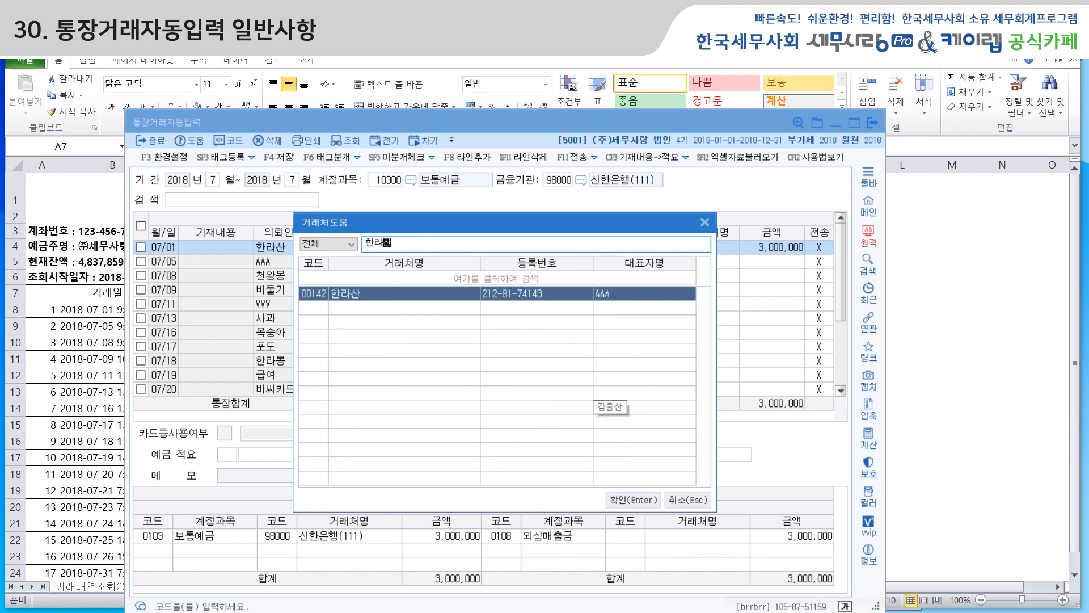
{"action": "key", "text": "Return"}
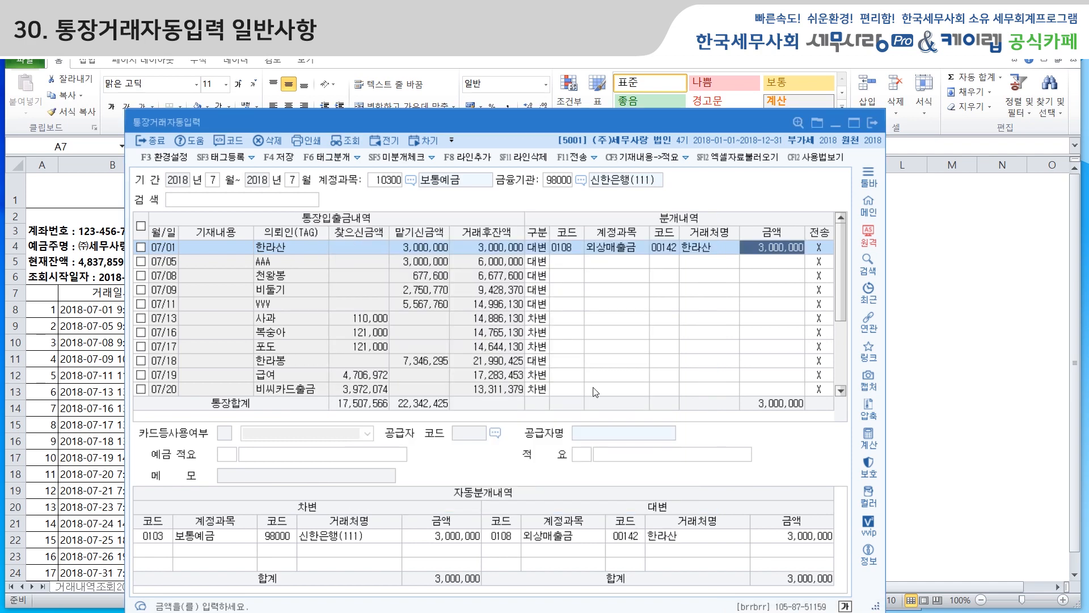
Enter 외상매출금/예금입금 as the 예금적요 and 적요 of the 07/01 entry and complete the line
{"action": "key", "text": "Return"}
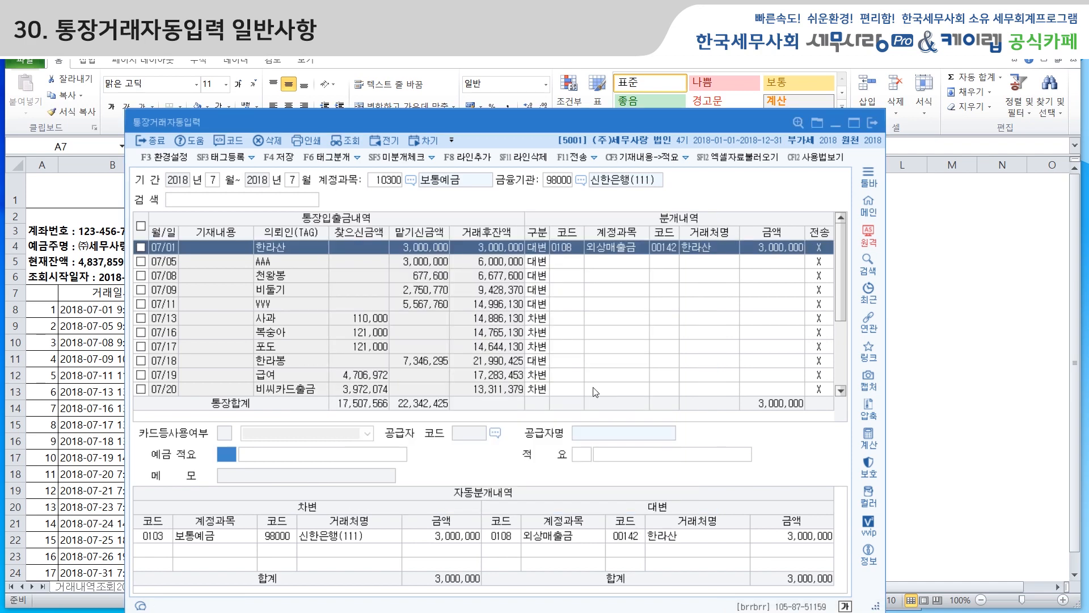
{"action": "key", "text": "Return"}
{"action": "type", "text": "외상매추"}
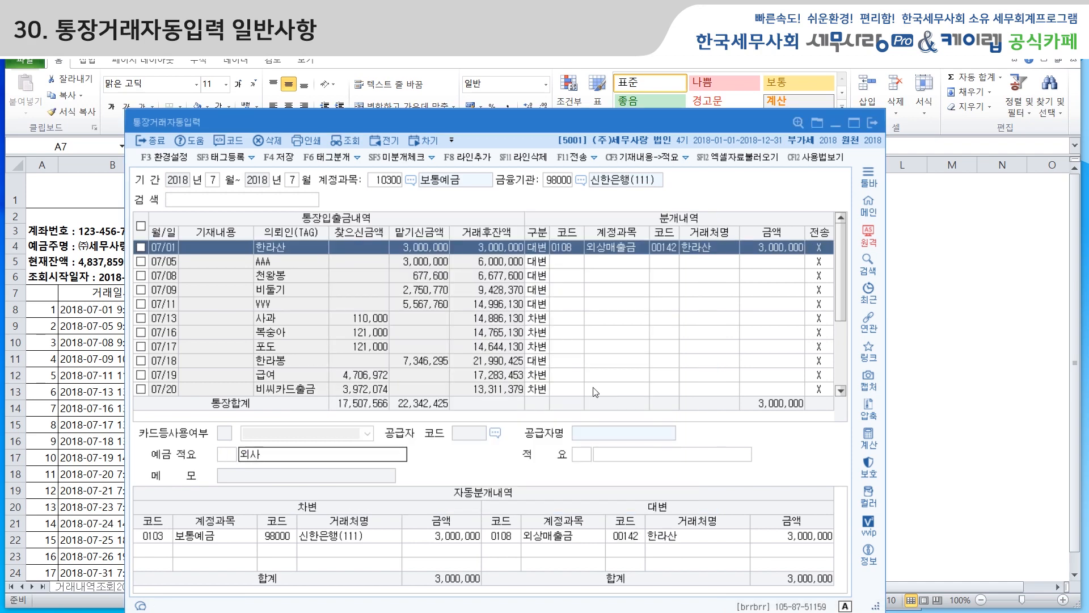
{"action": "type", "text": "출금/예금입금"}
{"action": "key", "text": "Return"}
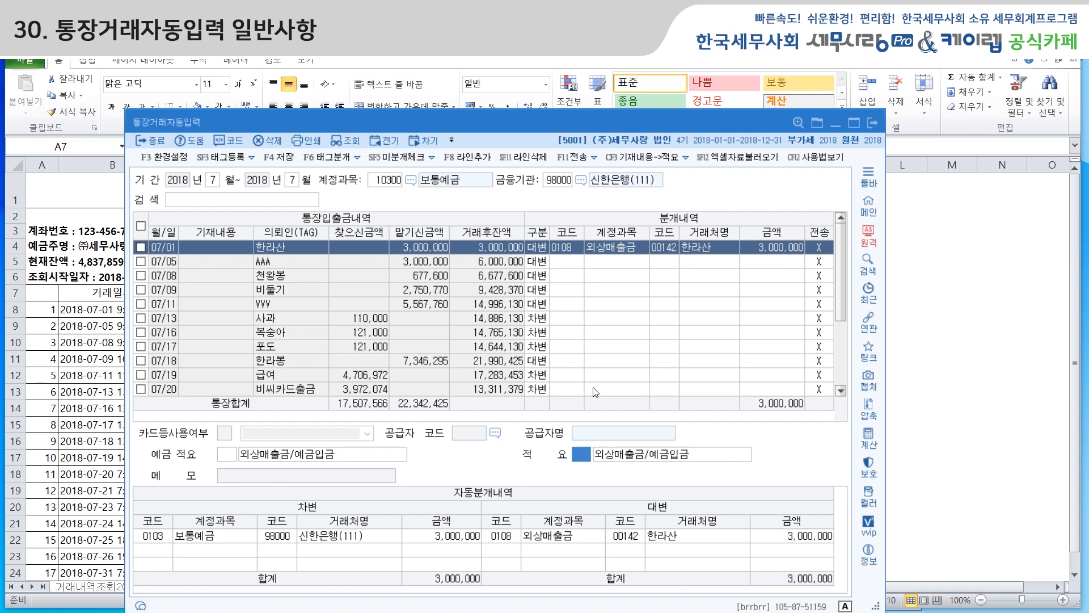
{"action": "key", "text": "Return"}
{"action": "key", "text": "Return"}
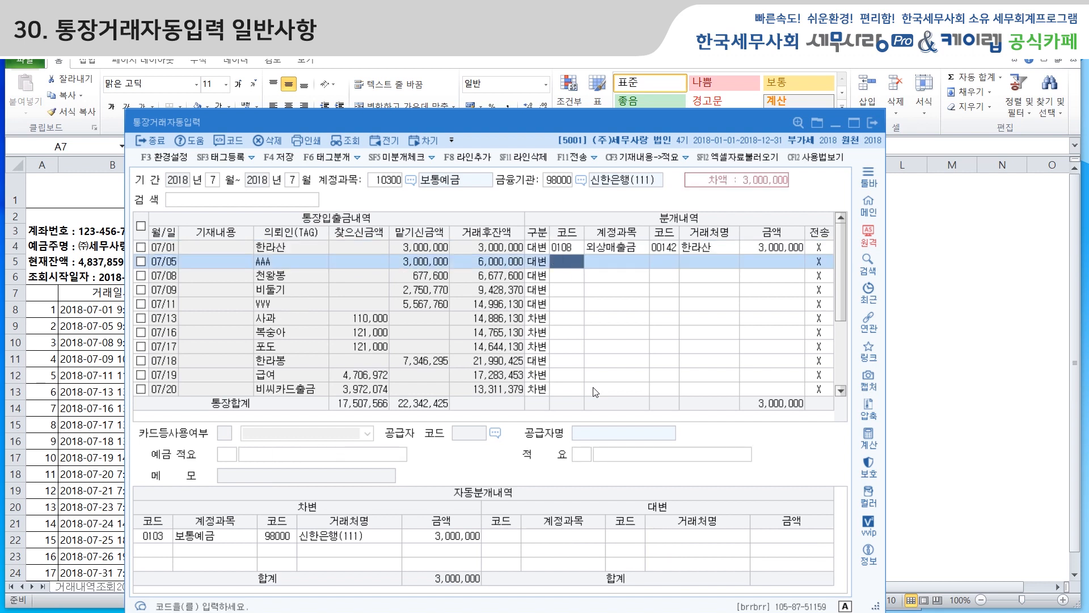
Open the 태그분개 설정 for account 0103, examine the 한라산 tag's registered journal details, and close it
{"action": "left_click", "coordinate": [613, 249]}
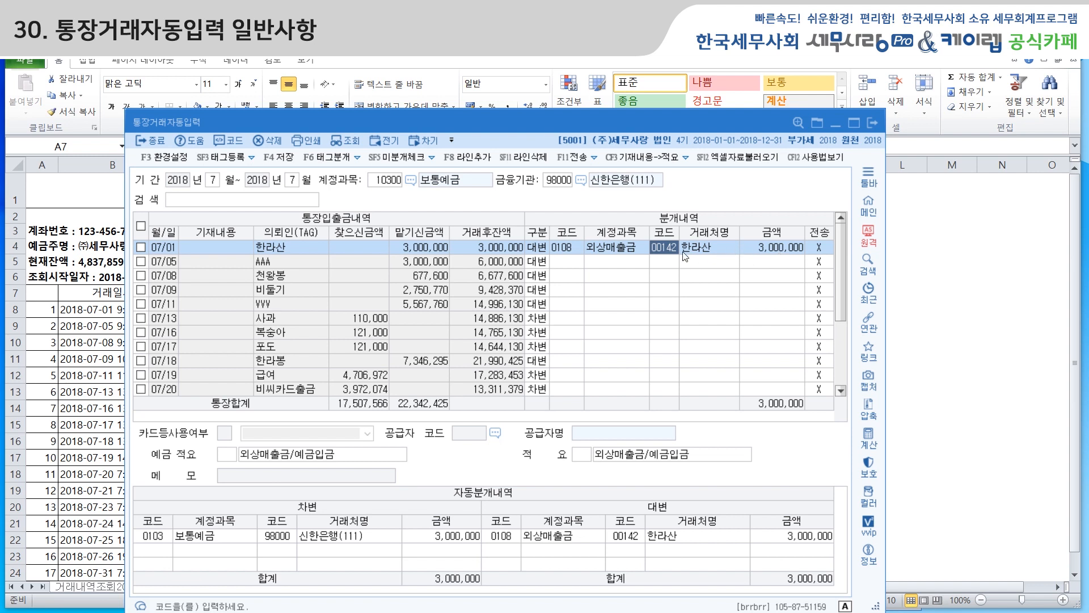
{"action": "left_click", "coordinate": [222, 161]}
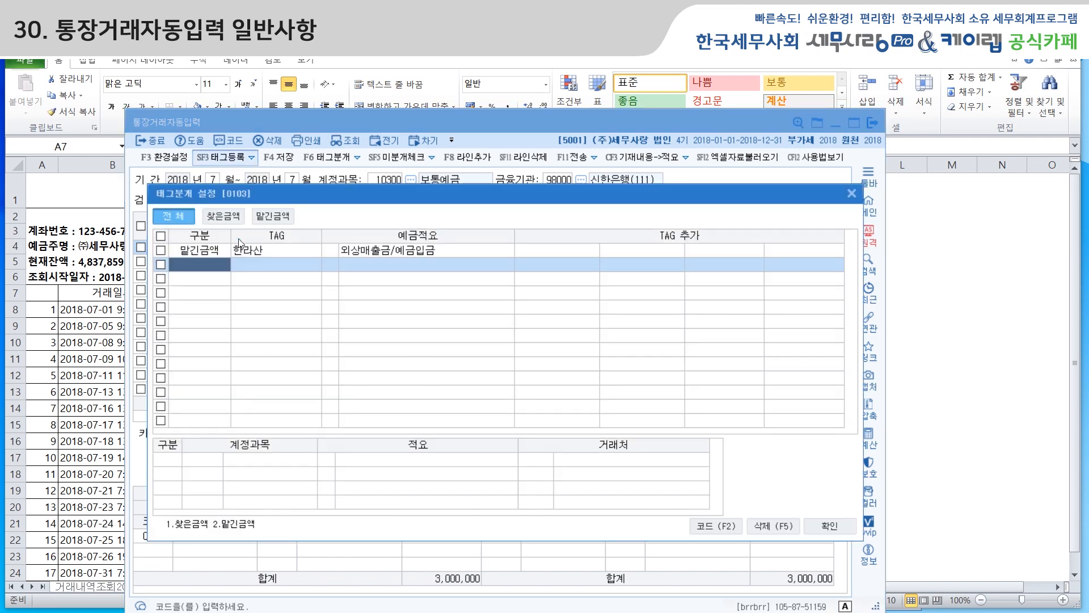
{"action": "left_click", "coordinate": [196, 253]}
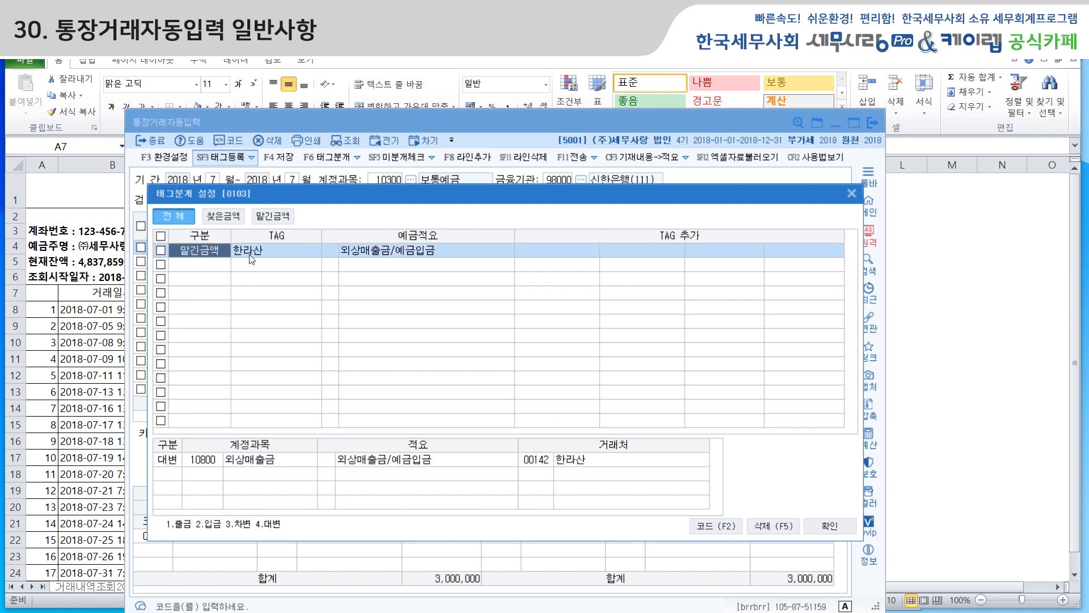
{"action": "left_click", "coordinate": [396, 251]}
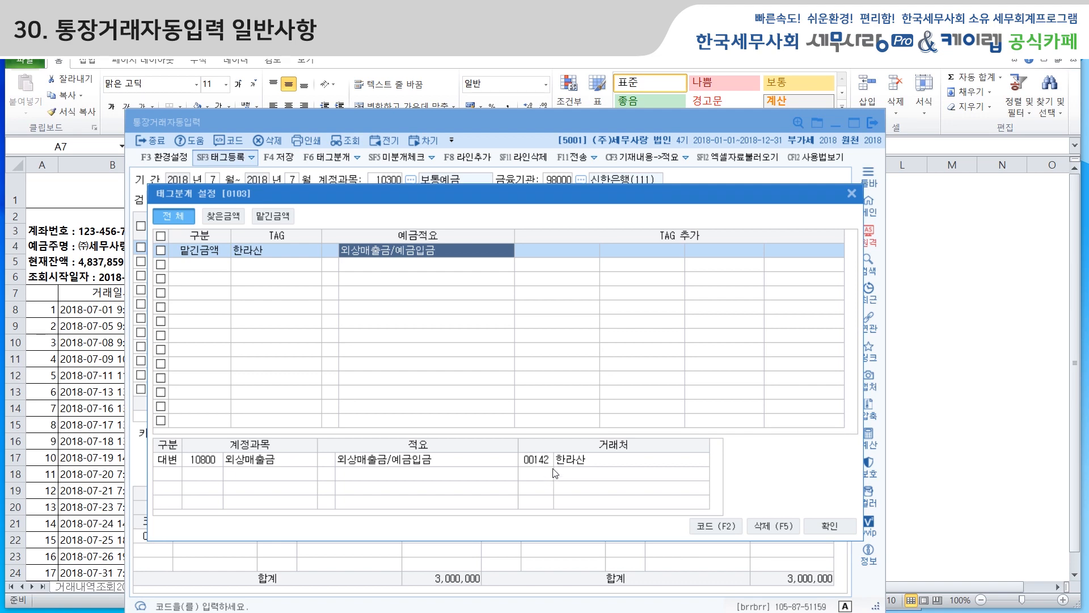
{"action": "left_click", "coordinate": [851, 193]}
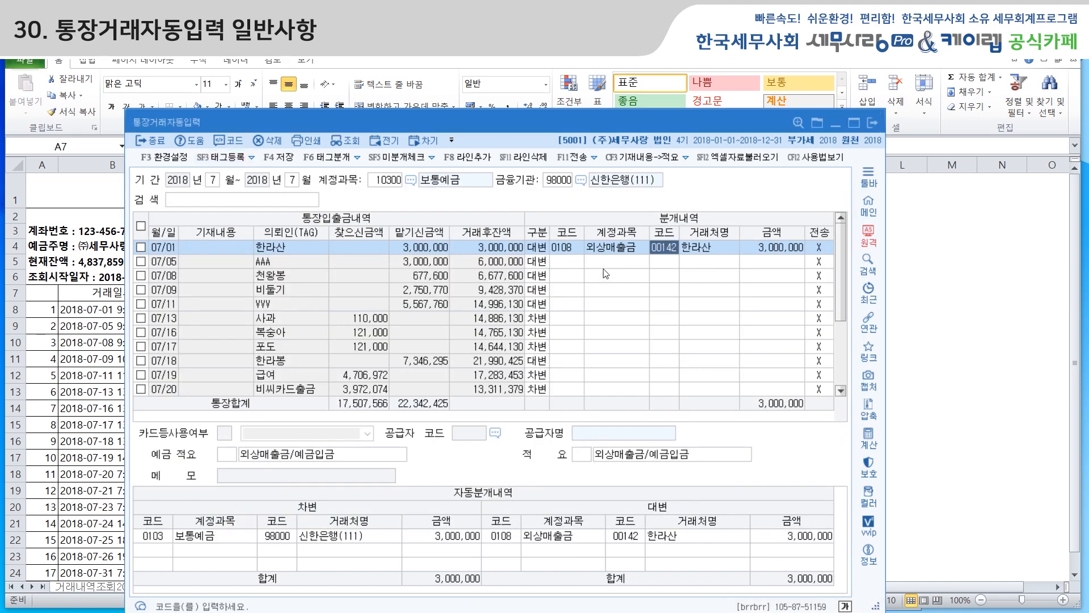
Assign account code 108 외상매출금 to the 07/05 AAA deposit and agree to register AAA as a tag
{"action": "left_click", "coordinate": [574, 269]}
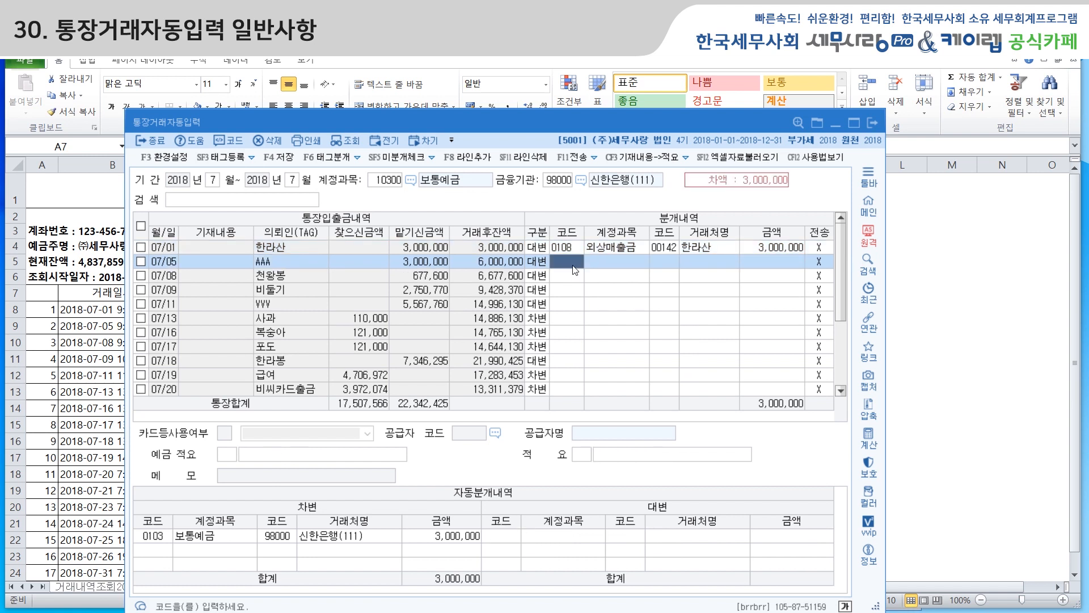
{"action": "type", "text": "108"}
{"action": "key", "text": "Return"}
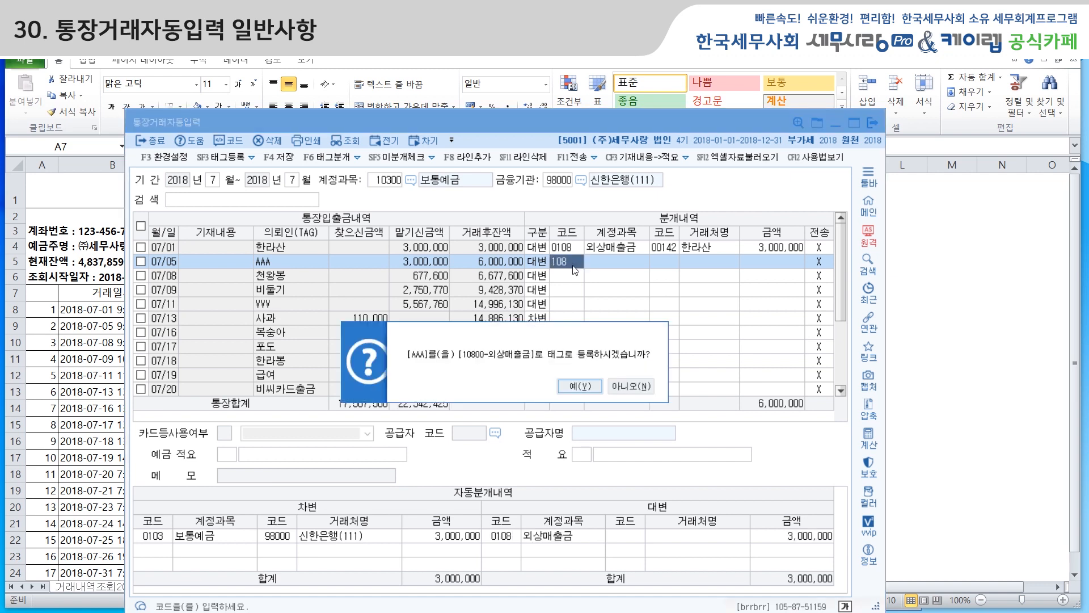
{"action": "left_click", "coordinate": [582, 386]}
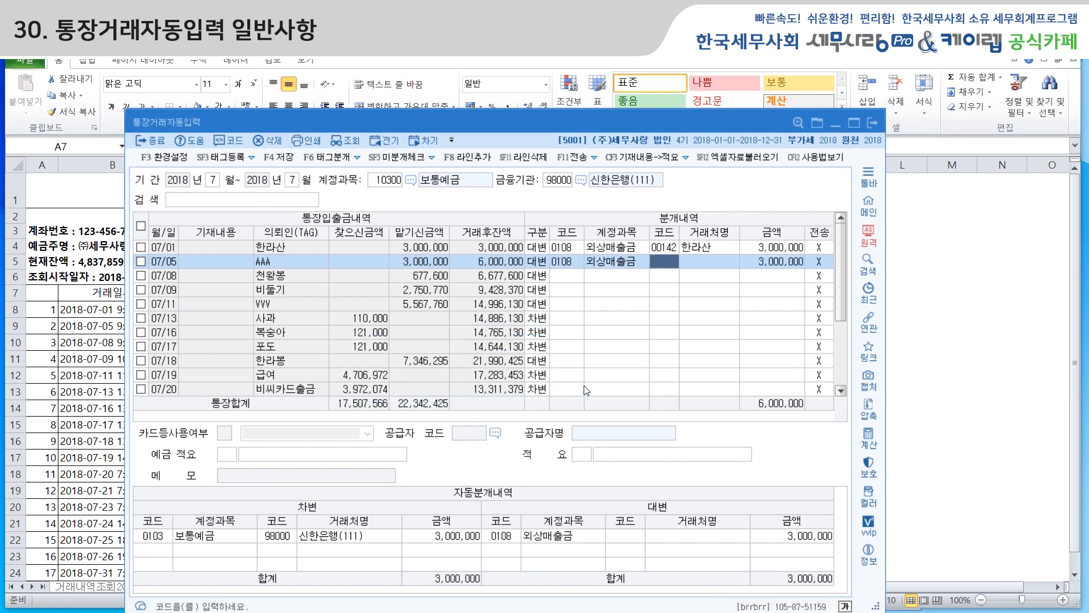
Search the 거래처도움 list for AAA and set 한라산 (00142) as the counterparty of the 07/05 entry
{"action": "key", "text": "Hangul"}
{"action": "type", "text": "AAA"}
{"action": "key", "text": "Return"}
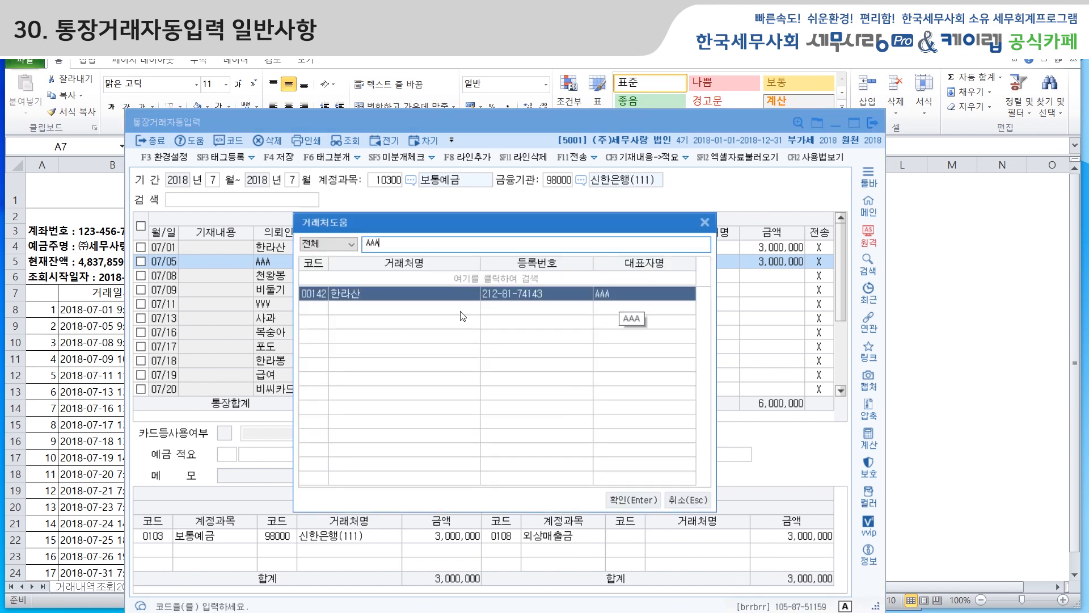
{"action": "left_click", "coordinate": [623, 500]}
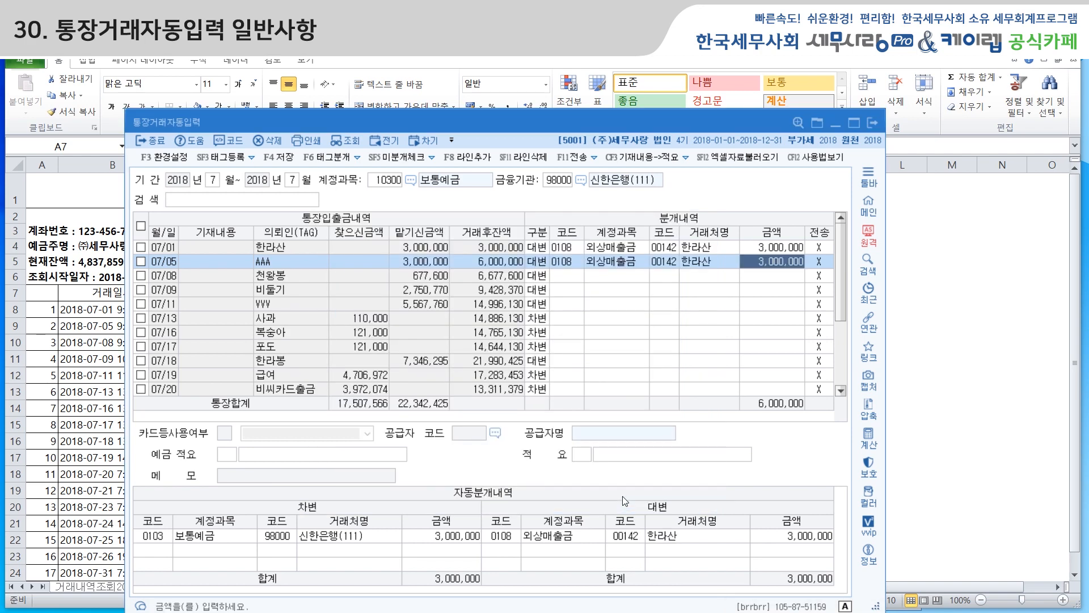
Enter 외상매출금/예금입금 as the 예금적요 and 적요 of the 07/05 entry and complete the line
{"action": "type", "text": "dhltk"}
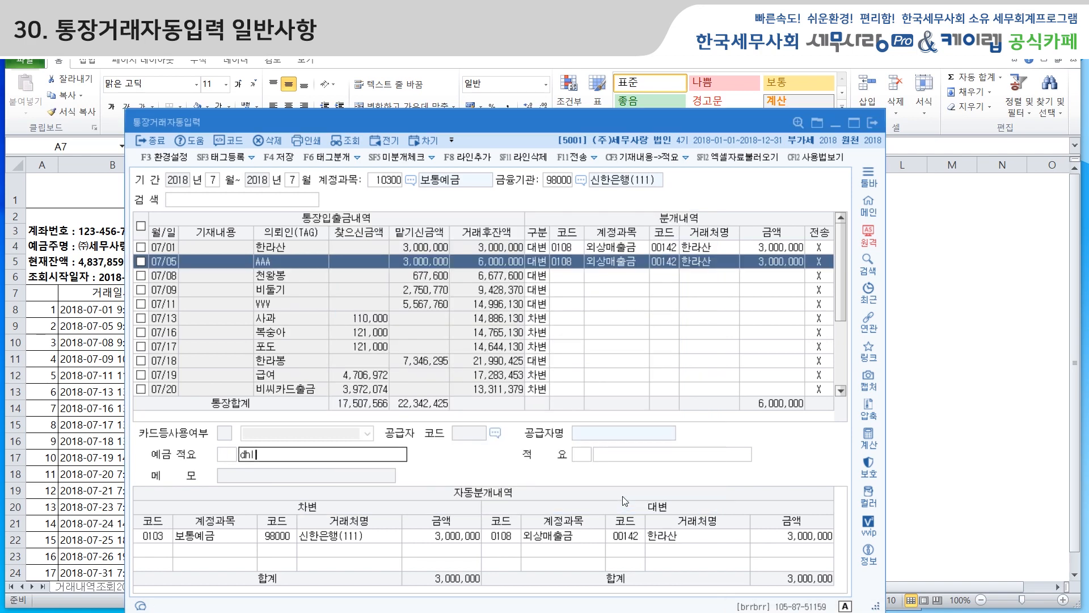
{"action": "key", "text": "BackSpace"}
{"action": "key", "text": "BackSpace"}
{"action": "key", "text": "BackSpace"}
{"action": "key", "text": "BackSpace"}
{"action": "key", "text": "BackSpace"}
{"action": "key", "text": "Hangul"}
{"action": "type", "text": "ㅇ외상매출금/예금입금"}
{"action": "key", "text": "Return"}
{"action": "key", "text": "Return"}
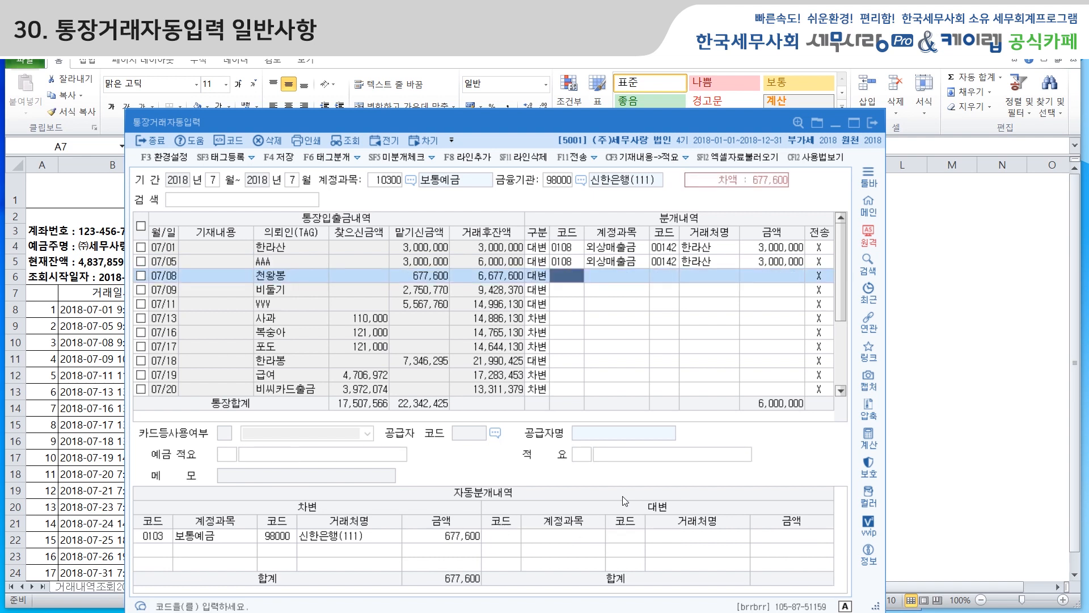
Open the 태그분개 설정 for account 0103, compare the journal details of the AAA and 한라산 tags, and close it
{"action": "left_click", "coordinate": [604, 262]}
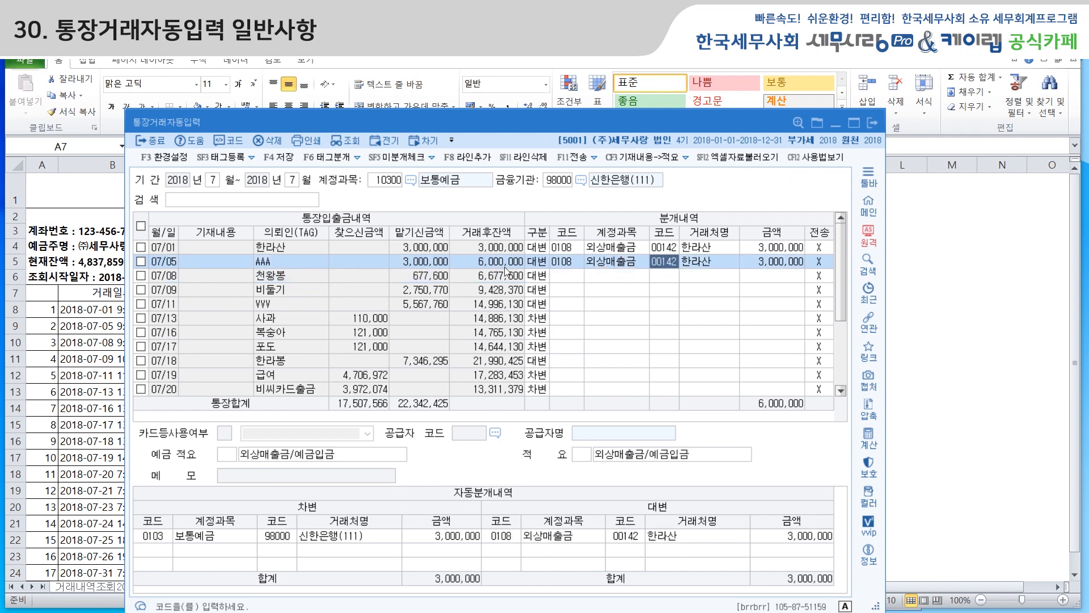
{"action": "left_click", "coordinate": [224, 157]}
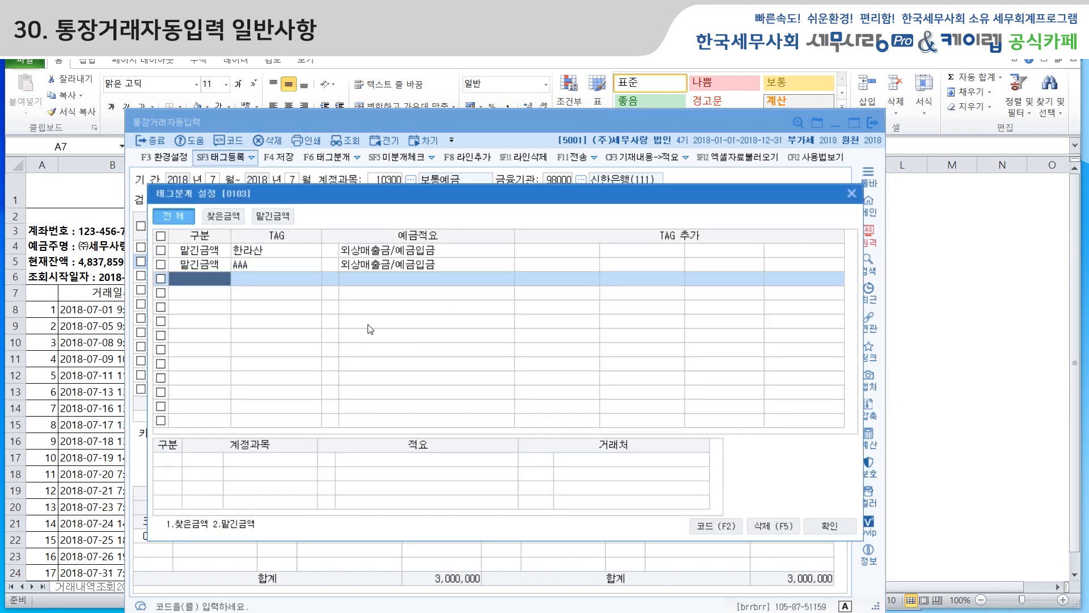
{"action": "left_click", "coordinate": [414, 265]}
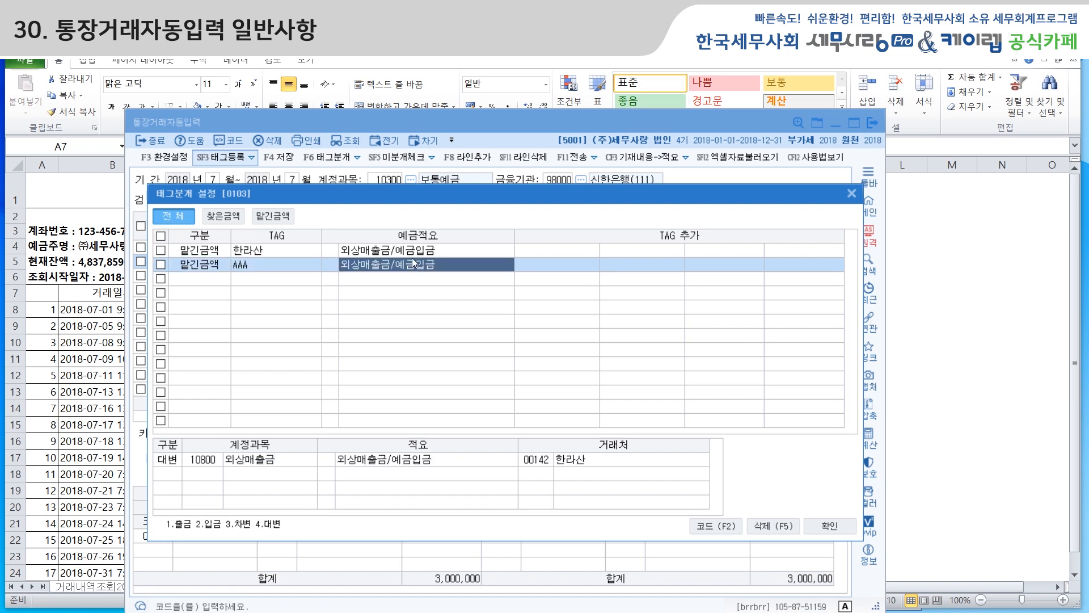
{"action": "left_click", "coordinate": [411, 253]}
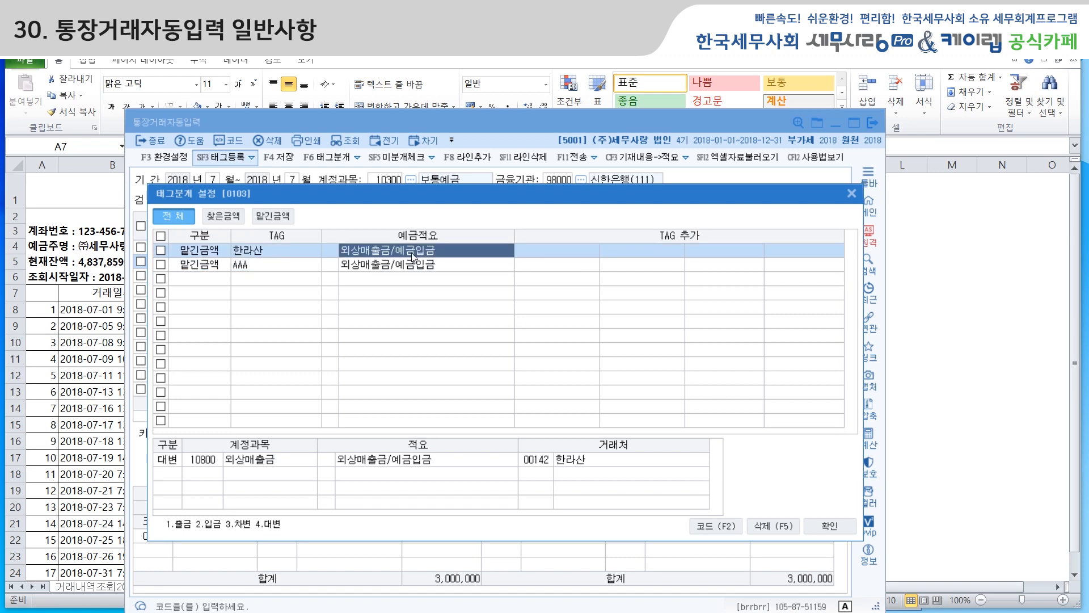
{"action": "left_click", "coordinate": [852, 194]}
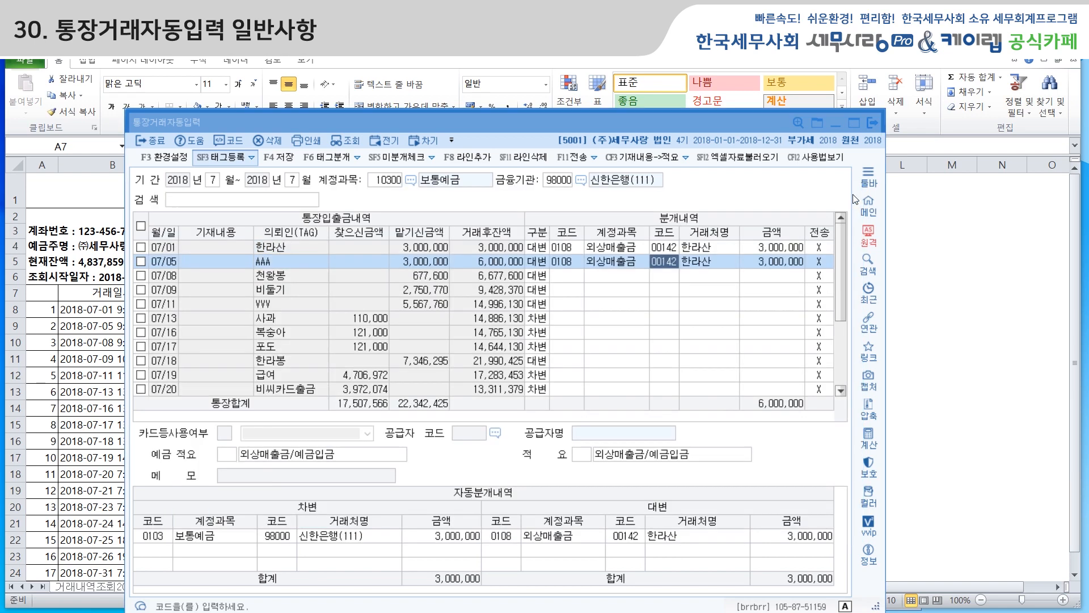
Assign account code 108 외상매출금 to the 07/08 천왕봉 deposit and agree to register 천왕봉 as a tag
{"action": "left_click", "coordinate": [567, 276]}
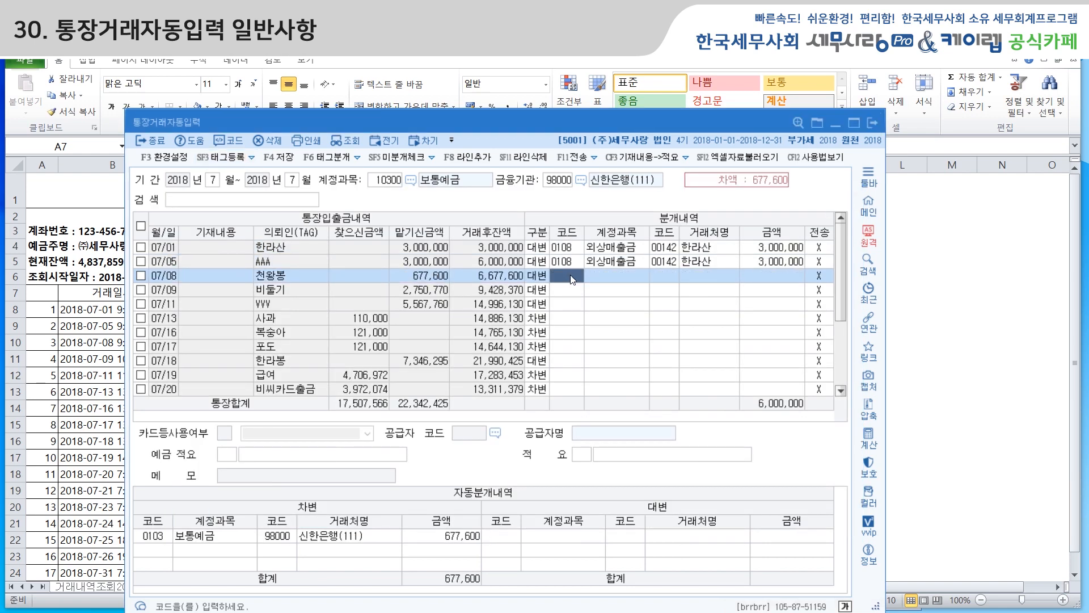
{"action": "type", "text": "108"}
{"action": "key", "text": "Return"}
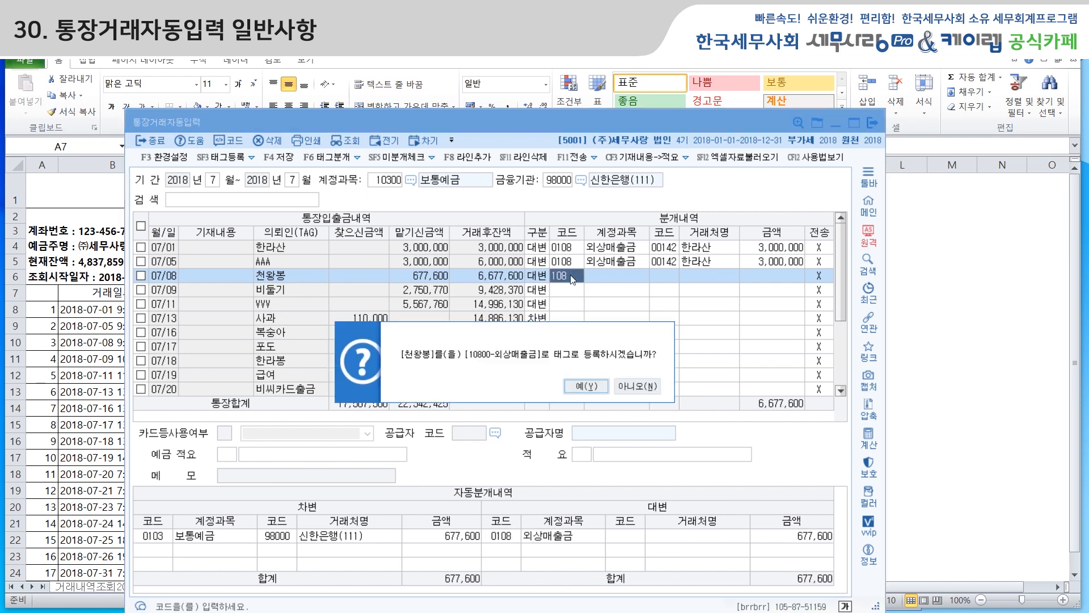
{"action": "key", "text": "Return"}
Search the 거래처도움 list for 천왕봉 and set 천왕봉 with code 00132 as the counterparty of the 07/08 entry
{"action": "type", "text": "청"}
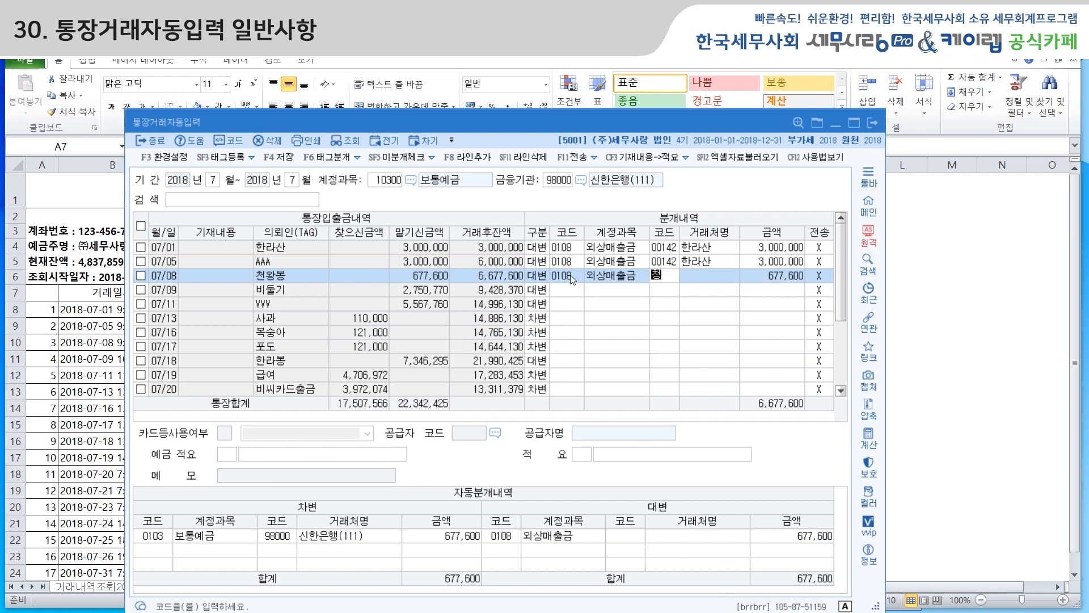
{"action": "key", "text": "BackSpace"}
{"action": "type", "text": "천왕"}
{"action": "type", "text": "봉"}
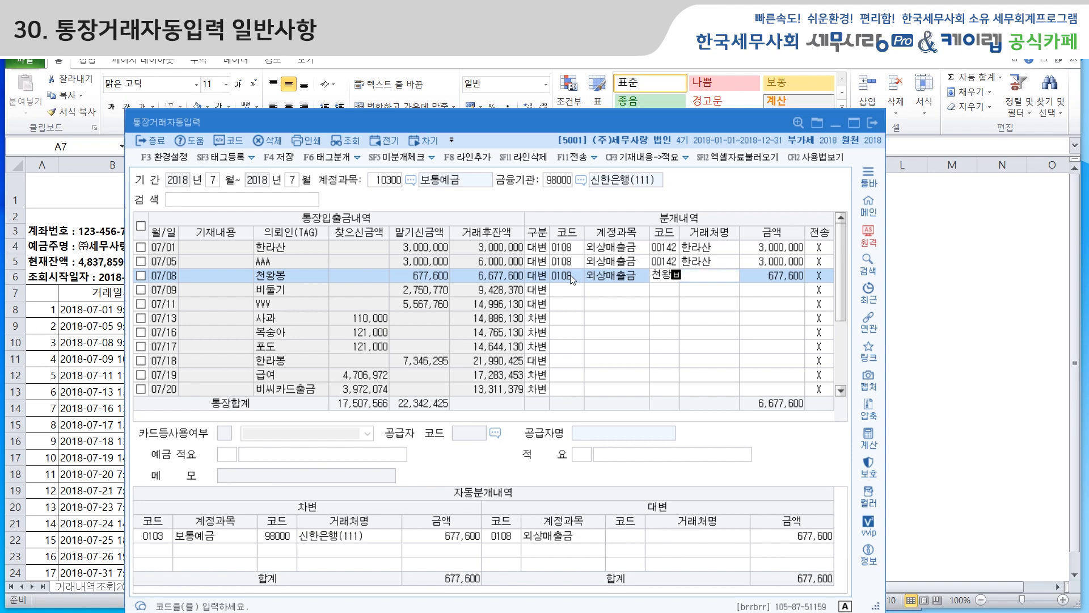
{"action": "key", "text": "Return"}
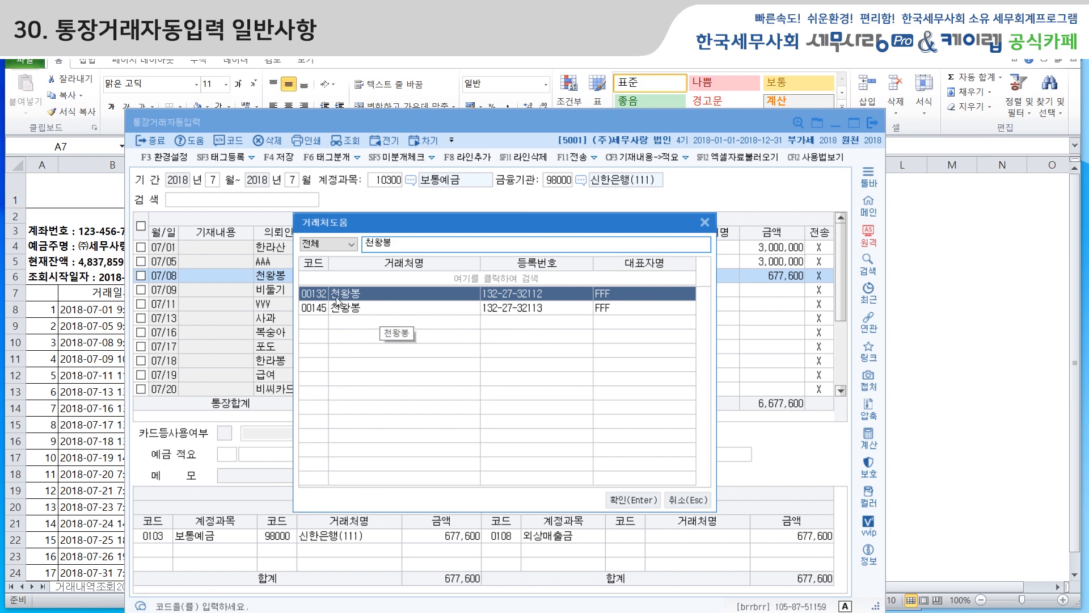
{"action": "left_click", "coordinate": [628, 501]}
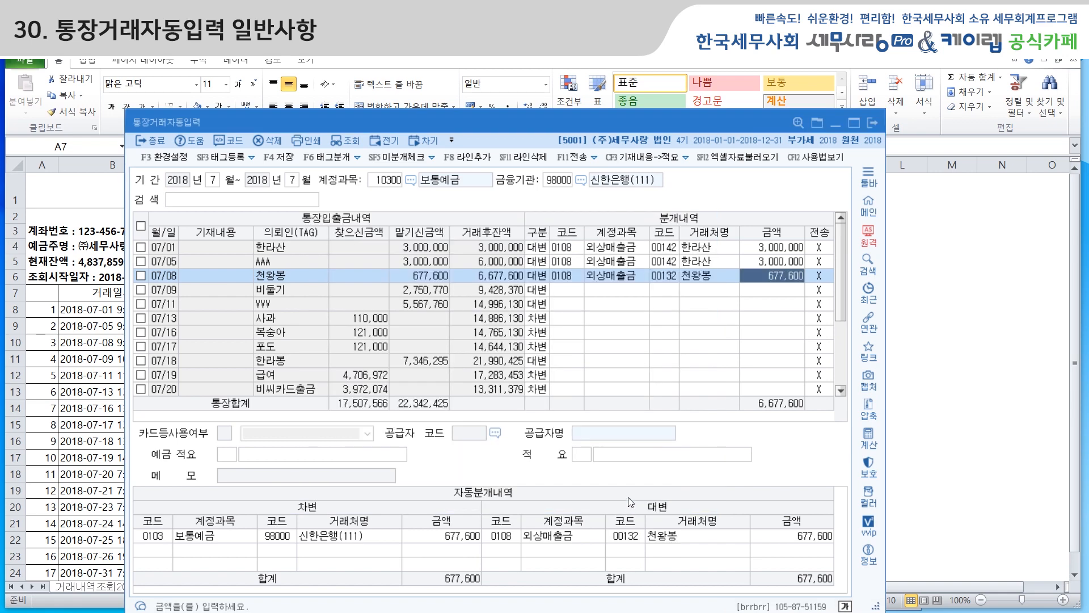
Enter 외상매출금/예금입금 as the 예금적요 of the 07/08 entry and complete the line
{"action": "key", "text": "Return"}
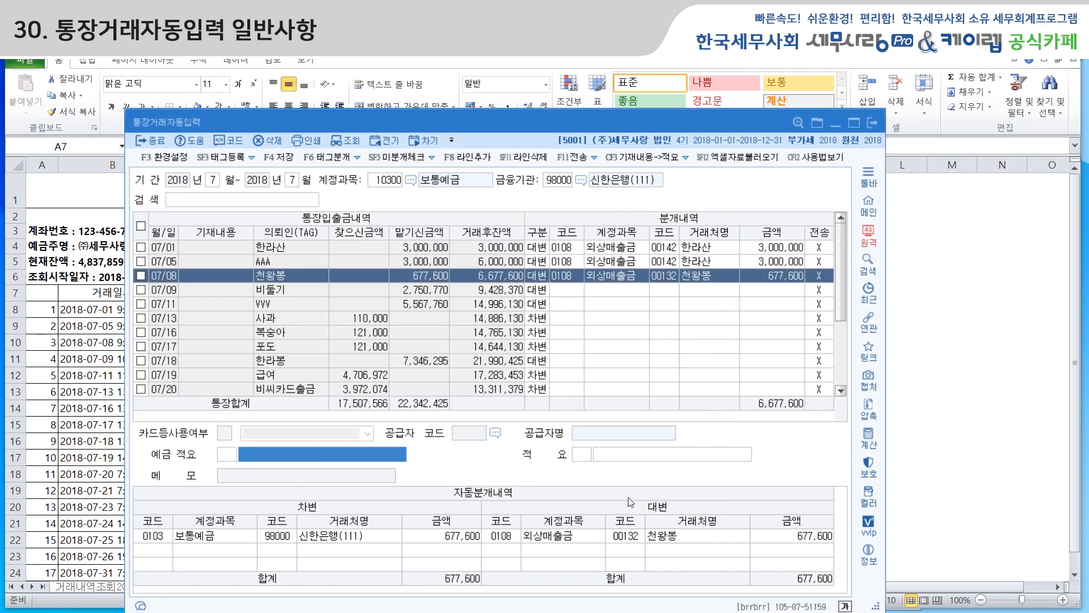
{"action": "type", "text": "외"}
{"action": "type", "text": "상매"}
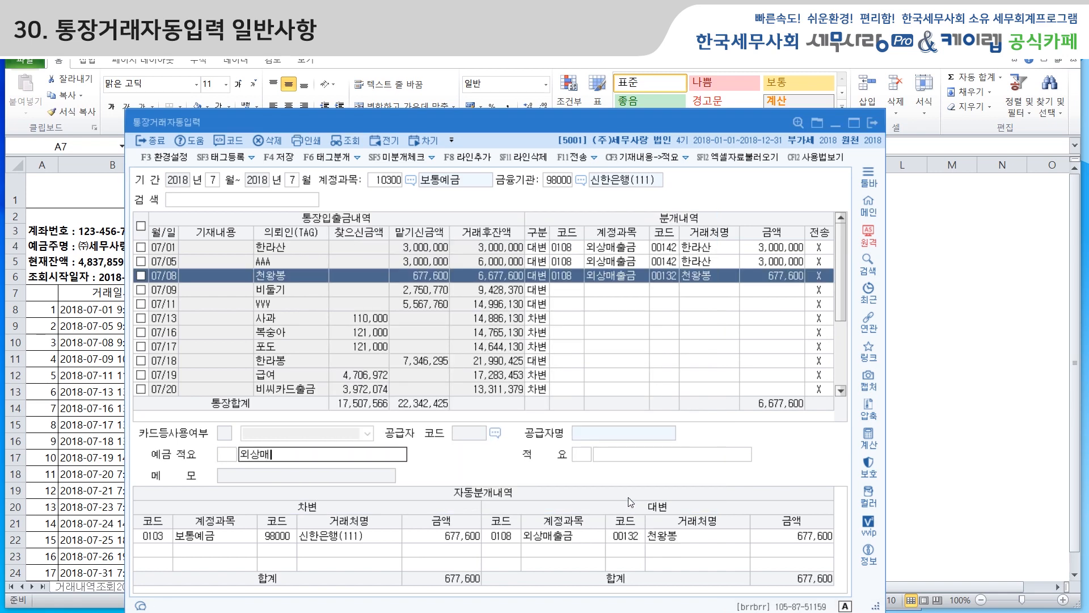
{"action": "type", "text": "출금/예금입금"}
{"action": "key", "text": "Return"}
{"action": "key", "text": "Return"}
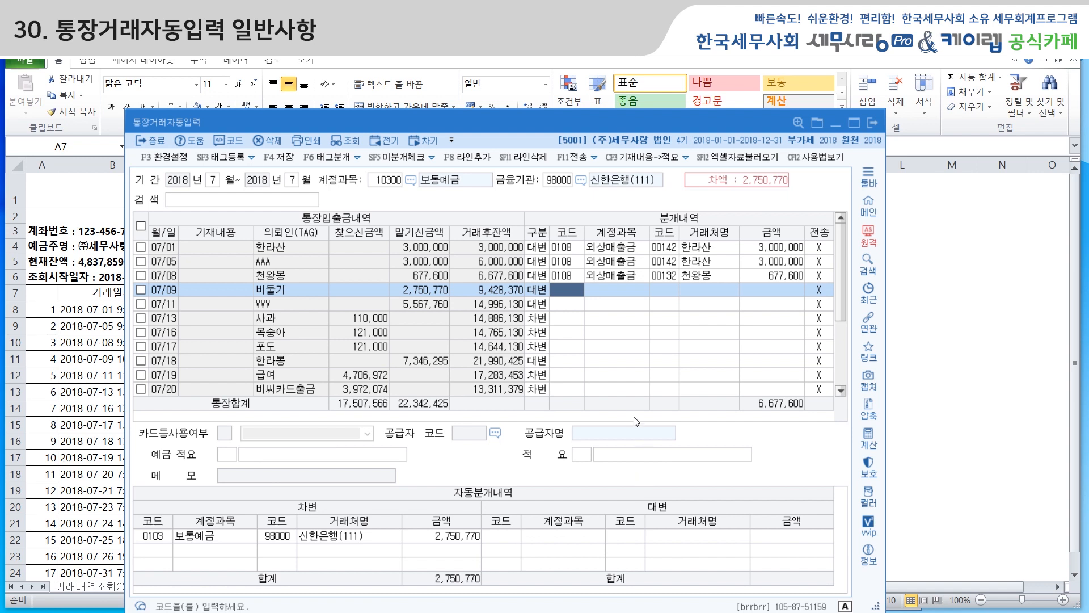
Assign account code 108 외상매출금 to the 07/09 deposit, registering 비둘기 as a tag, and set 비둘기 as the counterparty
{"action": "type", "text": "108"}
{"action": "key", "text": "Return"}
{"action": "key", "text": "Return"}
{"action": "type", "text": "비둘기"}
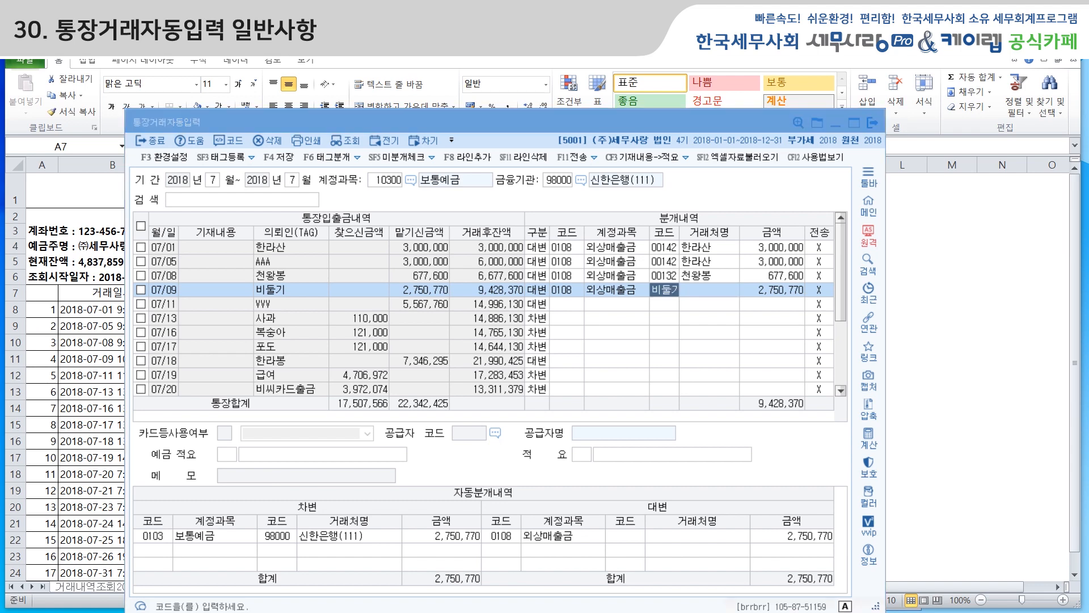
{"action": "key", "text": "Return"}
{"action": "key", "text": "Return"}
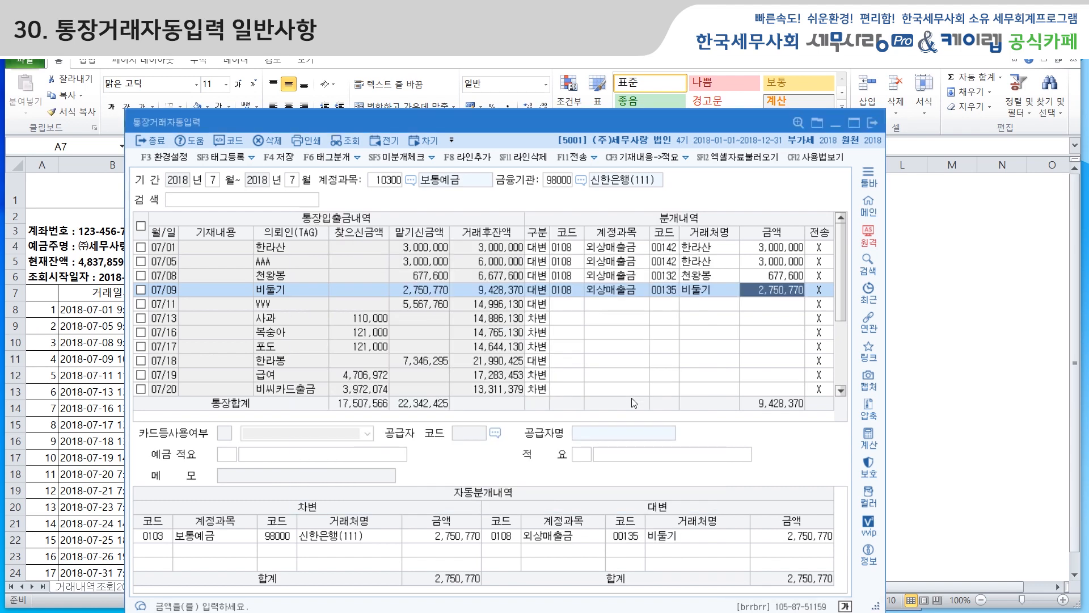
Enter 외상매출금/예금입금 as the 예금적요 of the 07/09 entry and complete the line
{"action": "key", "text": "Return"}
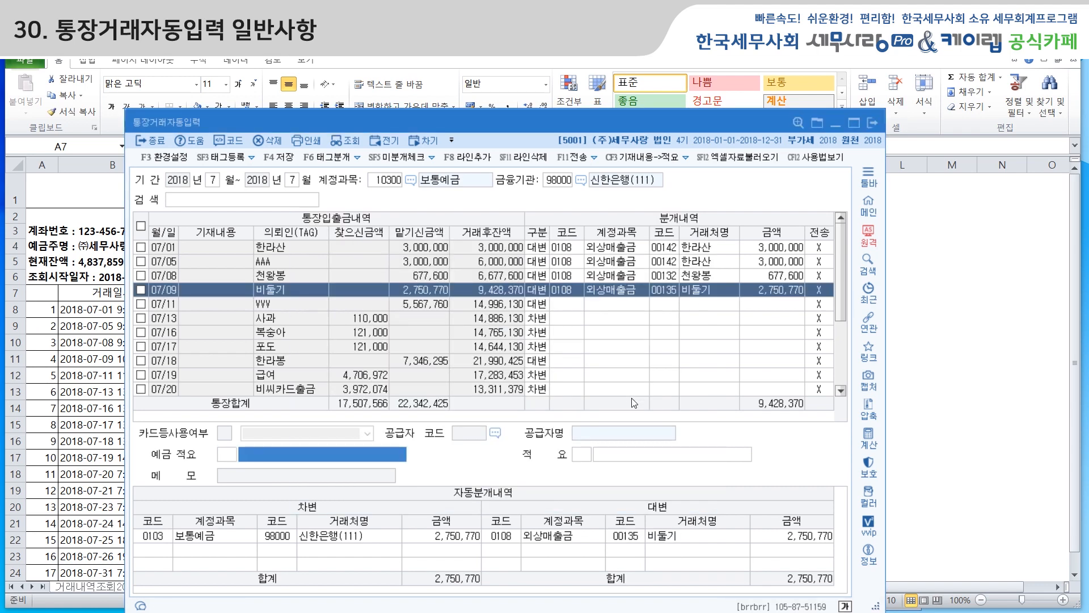
{"action": "type", "text": "외상매출금"}
{"action": "type", "text": "/예금입그"}
{"action": "type", "text": "ㅁ"}
{"action": "key", "text": "Return"}
{"action": "key", "text": "Return"}
{"action": "key", "text": "Return"}
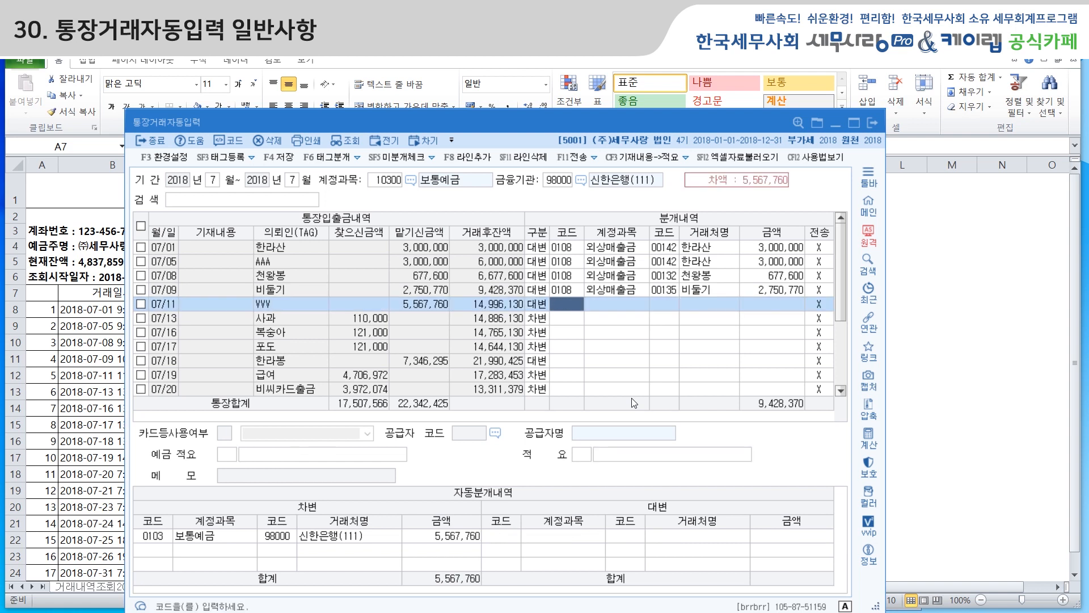
Assign account code 108 외상매출금 to the 07/11 VVV deposit and agree to register VVV as a tag
{"action": "type", "text": "108"}
{"action": "key", "text": "Return"}
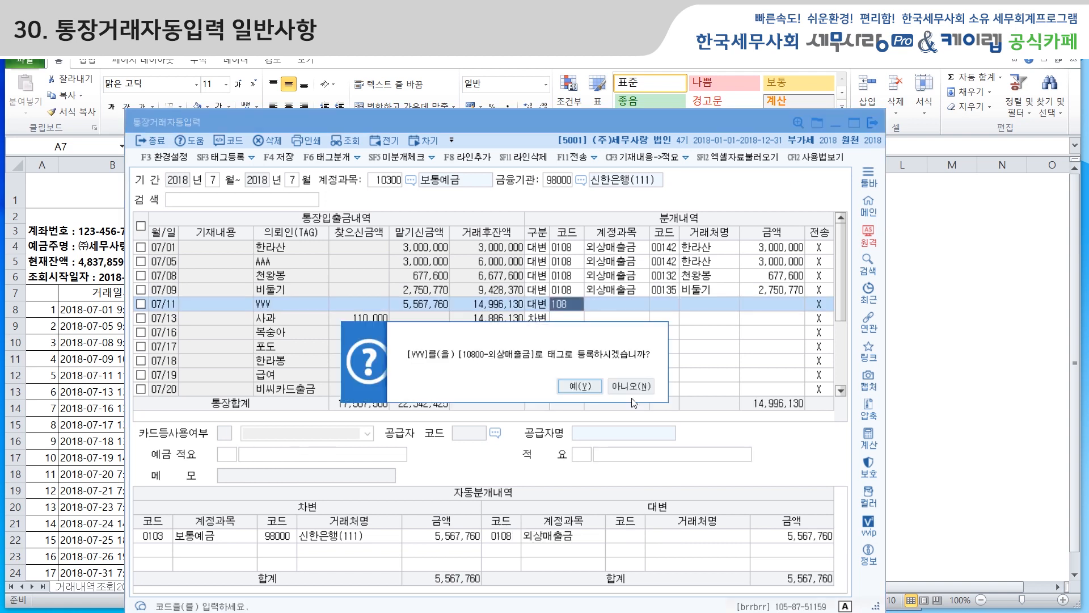
{"action": "key", "text": "Return"}
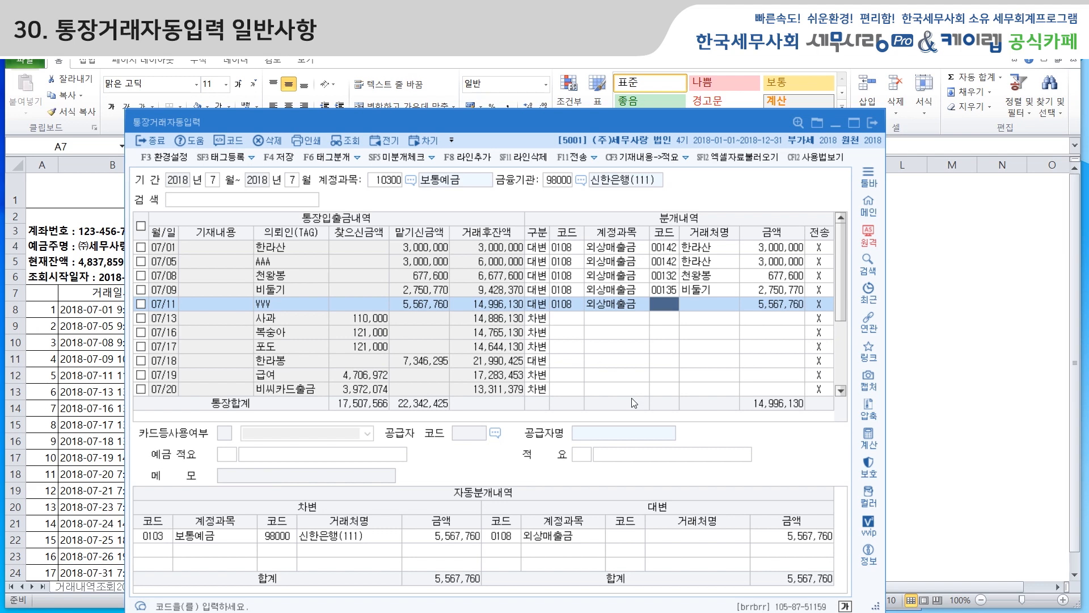
Search the 거래처도움 list for VVV and set 참새 (00136) as the counterparty of the 07/11 entry
{"action": "type", "text": "vvv"}
{"action": "key", "text": "Return"}
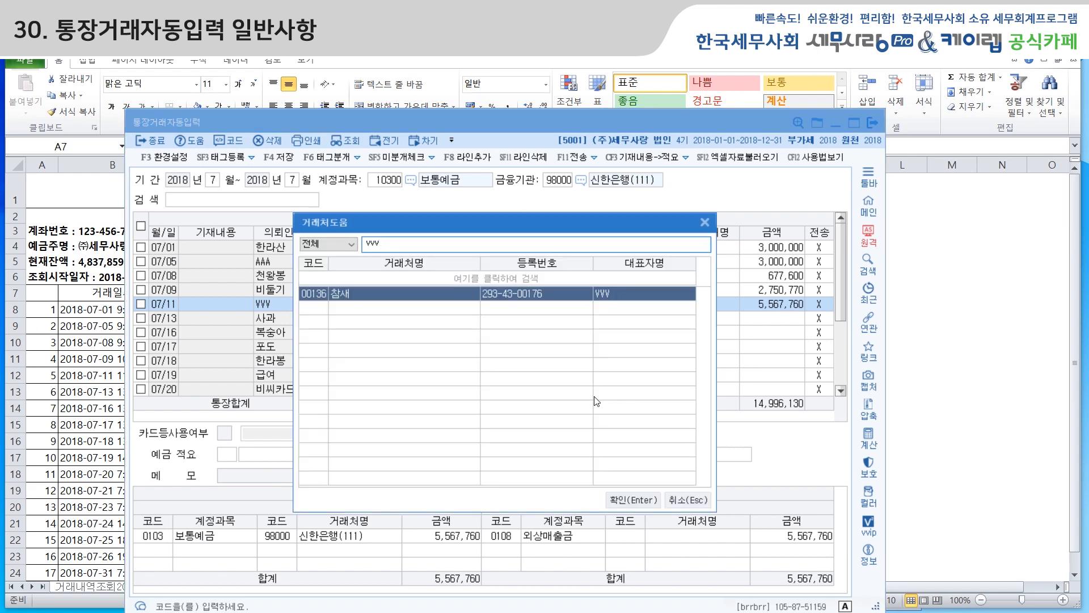
{"action": "left_click", "coordinate": [639, 502]}
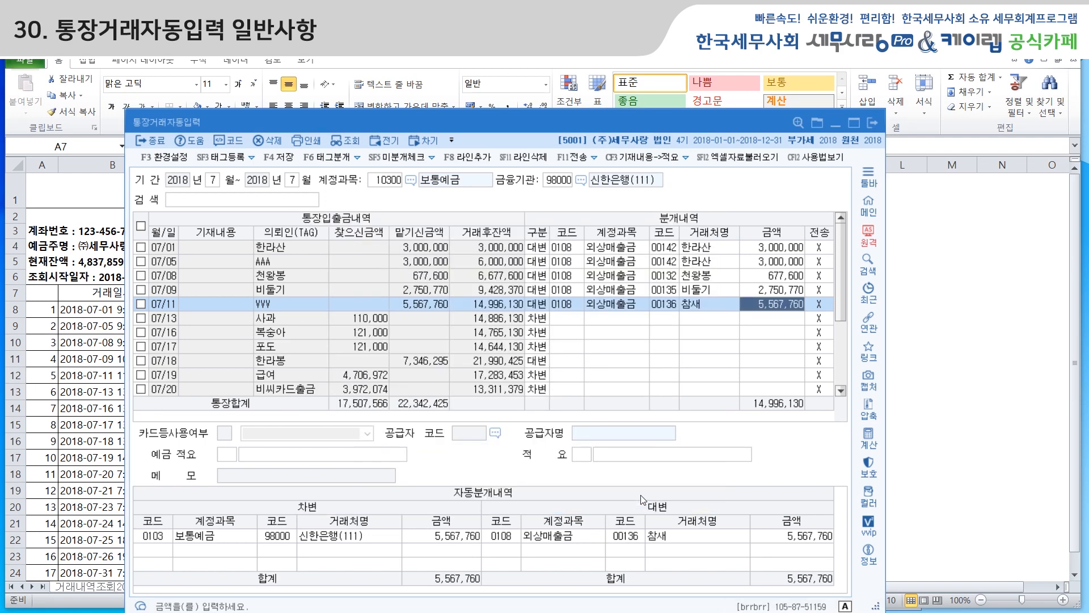
Enter 외상매출금/예금입금 as the 예금적요 of the 07/11 entry and complete the line
{"action": "key", "text": "Return"}
{"action": "type", "text": "dhlkd"}
{"action": "key", "text": "BackSpace"}
{"action": "key", "text": "BackSpace"}
{"action": "key", "text": "BackSpace"}
{"action": "key", "text": "BackSpace"}
{"action": "key", "text": "BackSpace"}
{"action": "key", "text": "Hangul"}
{"action": "type", "text": "외상매출금/ㅇ예금입금"}
{"action": "key", "text": "Return"}
{"action": "key", "text": "Return"}
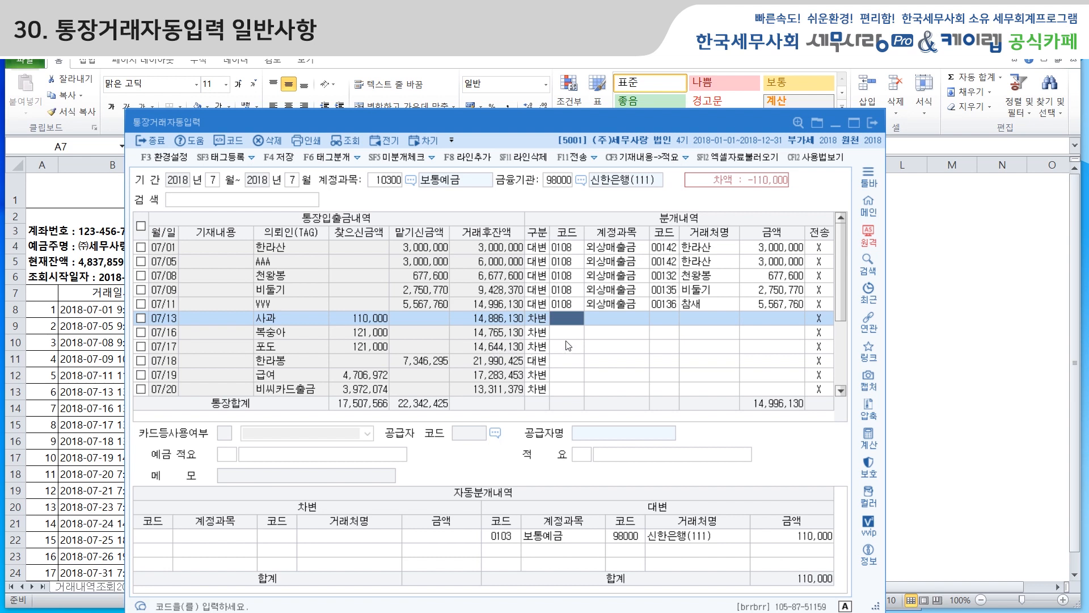
Assign account code 251 외상매입금 to the 07/13 withdrawal, registering 사과 as a tag, and set 사과 as the counterparty
{"action": "type", "text": "251"}
{"action": "key", "text": "Return"}
{"action": "key", "text": "Return"}
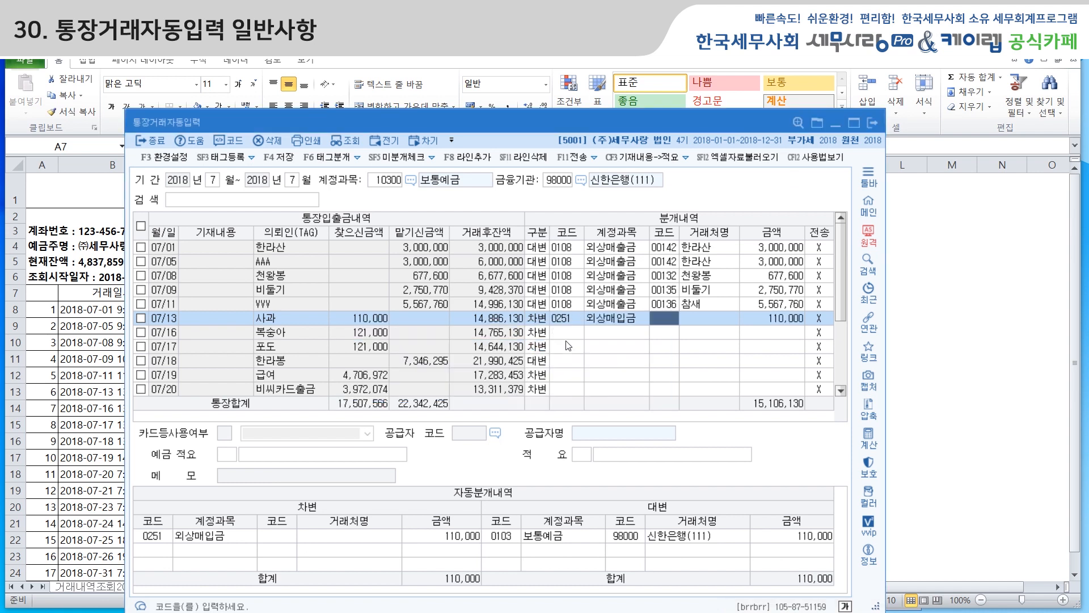
{"action": "type", "text": "사과"}
{"action": "key", "text": "Return"}
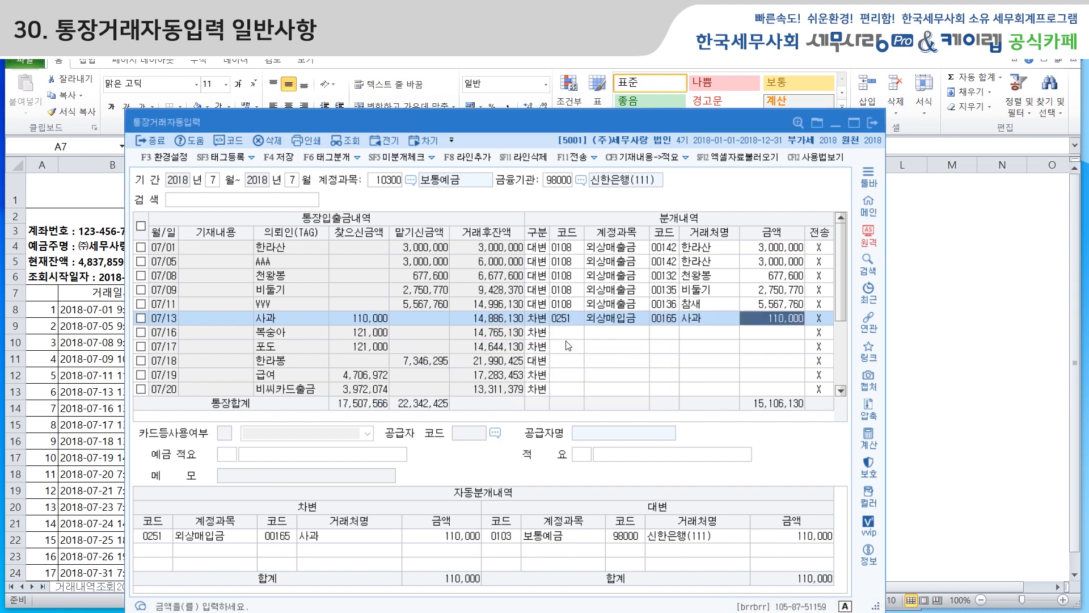
Enter 외상매입금/예금인출 as the 예금적요 of the 07/13 entry and complete the line
{"action": "key", "text": "Return"}
{"action": "type", "text": "외"}
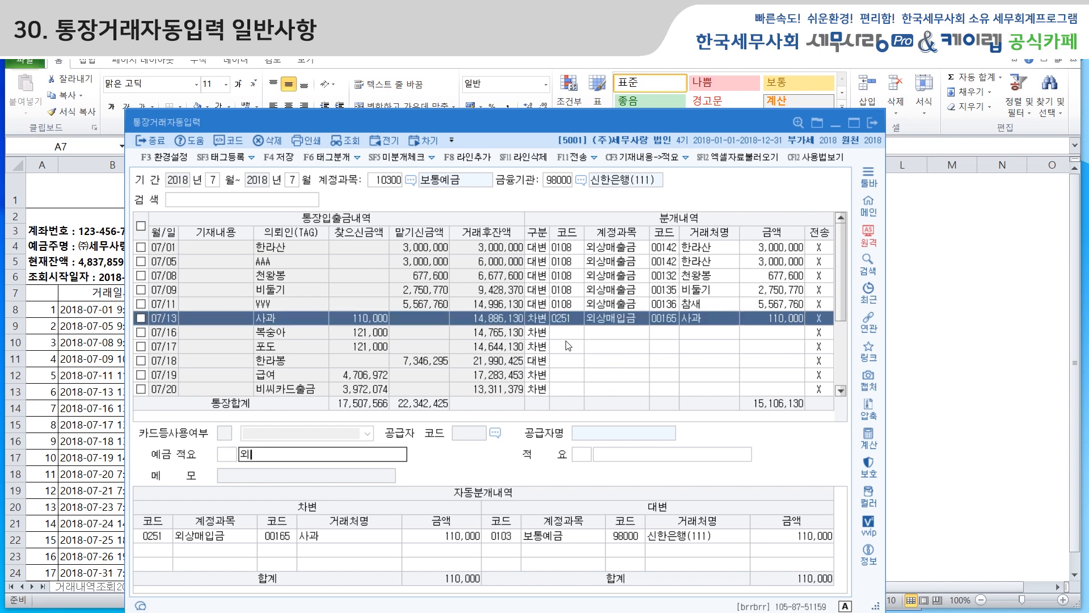
{"action": "type", "text": "상매입금/ㅇ예금인출"}
{"action": "key", "text": "Return"}
{"action": "key", "text": "Return"}
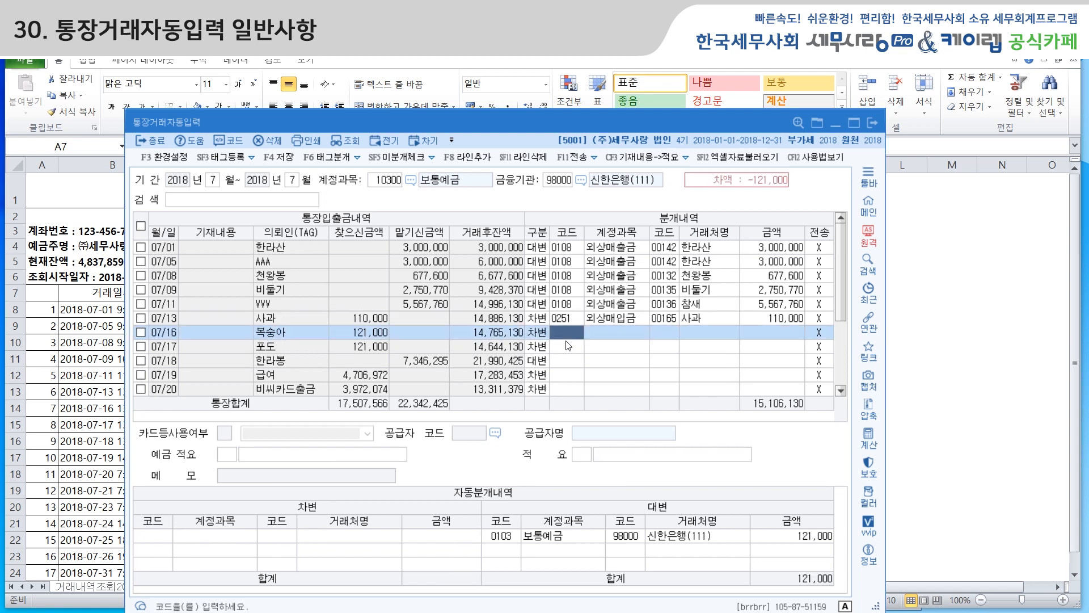
Assign account code 251 외상매입금 to the 07/16 withdrawal, registering 복숭아 as a tag, and set 복숭아 as the counterparty
{"action": "key", "text": "Return"}
{"action": "key", "text": "shift+Tab"}
{"action": "type", "text": "251"}
{"action": "key", "text": "Return"}
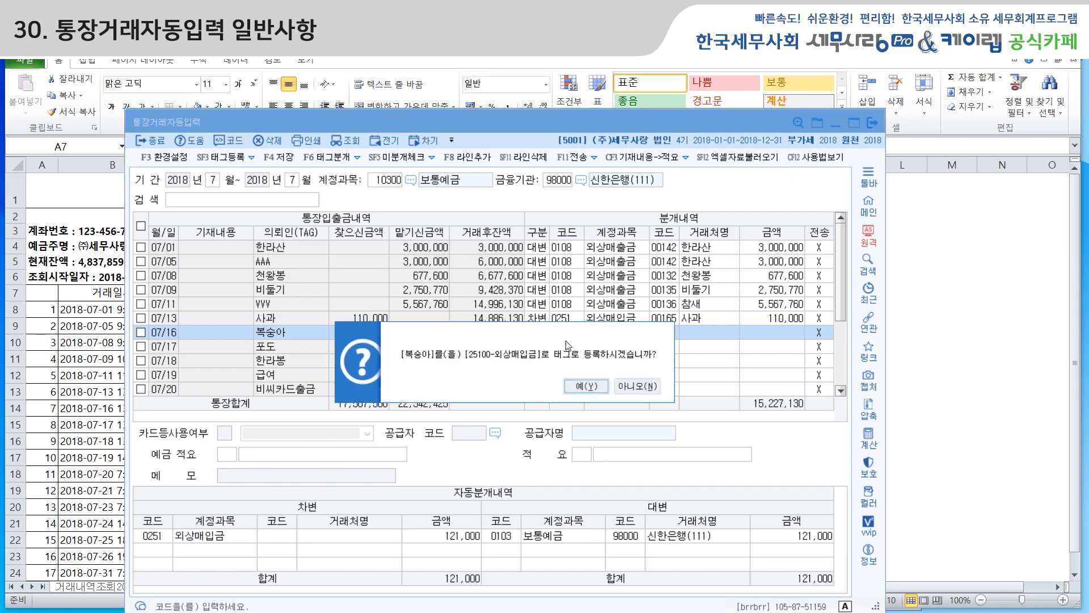
{"action": "key", "text": "Return"}
{"action": "type", "text": "복"}
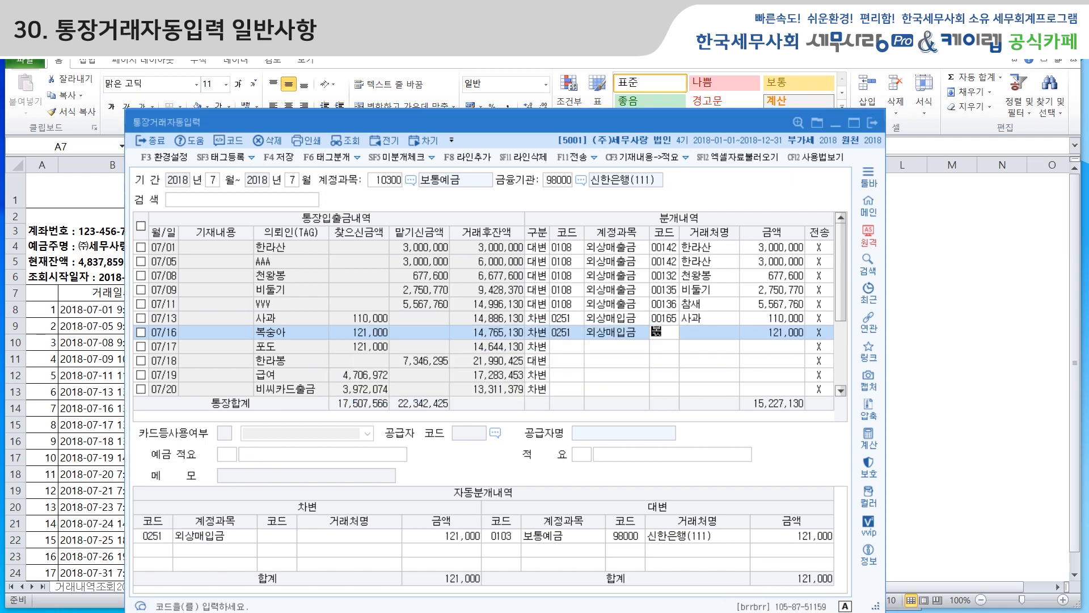
{"action": "type", "text": "숭아"}
{"action": "key", "text": "Return"}
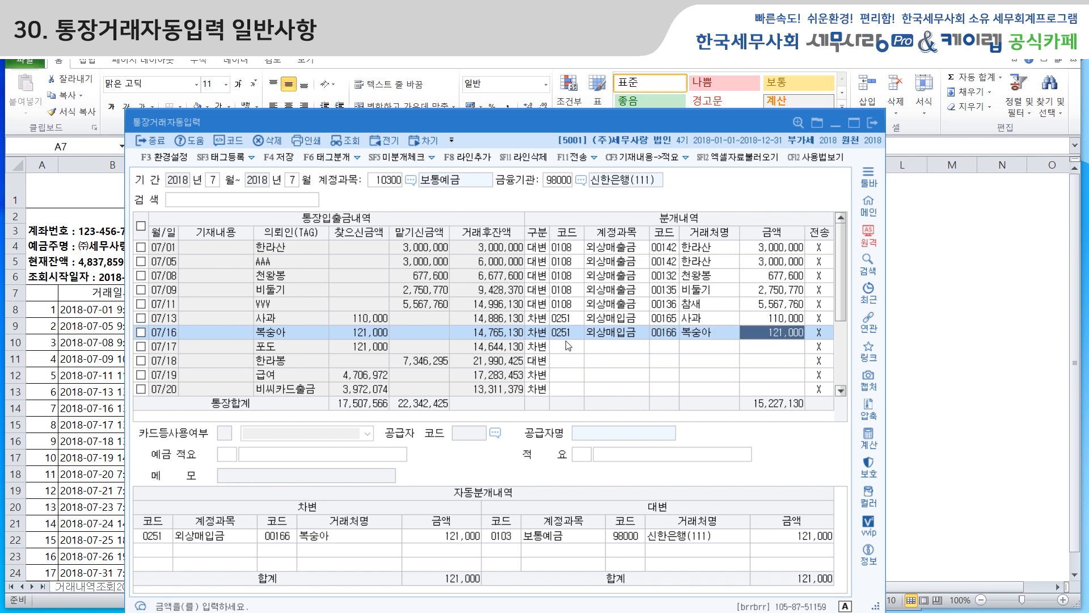
{"action": "key", "text": "Return"}
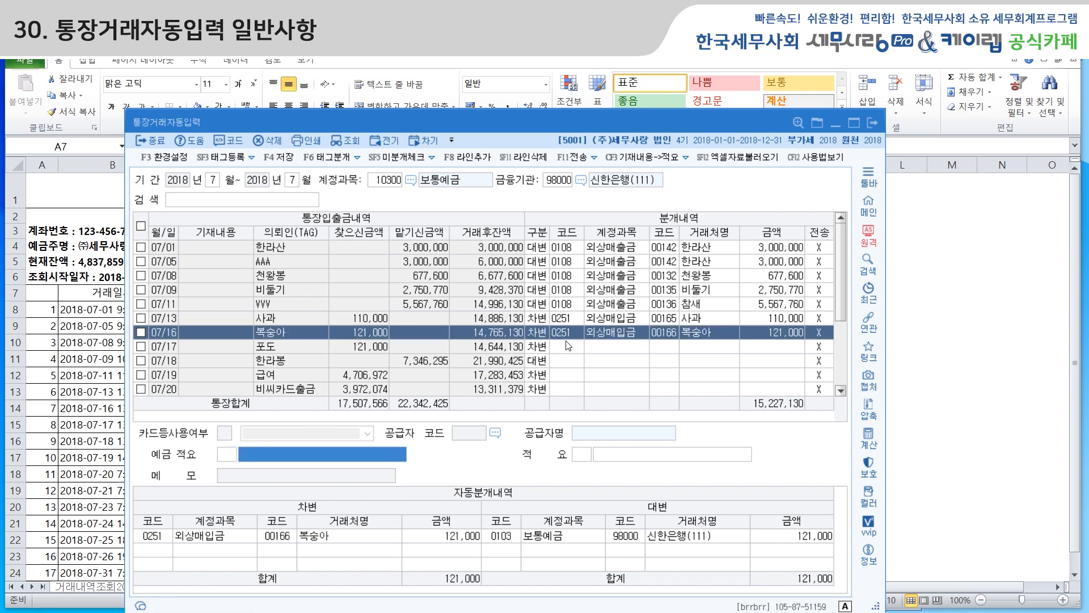
Enter 외상매입금/예금인출 as the 예금적요 of the 07/16 entry and complete the line
{"action": "type", "text": "외상매임"}
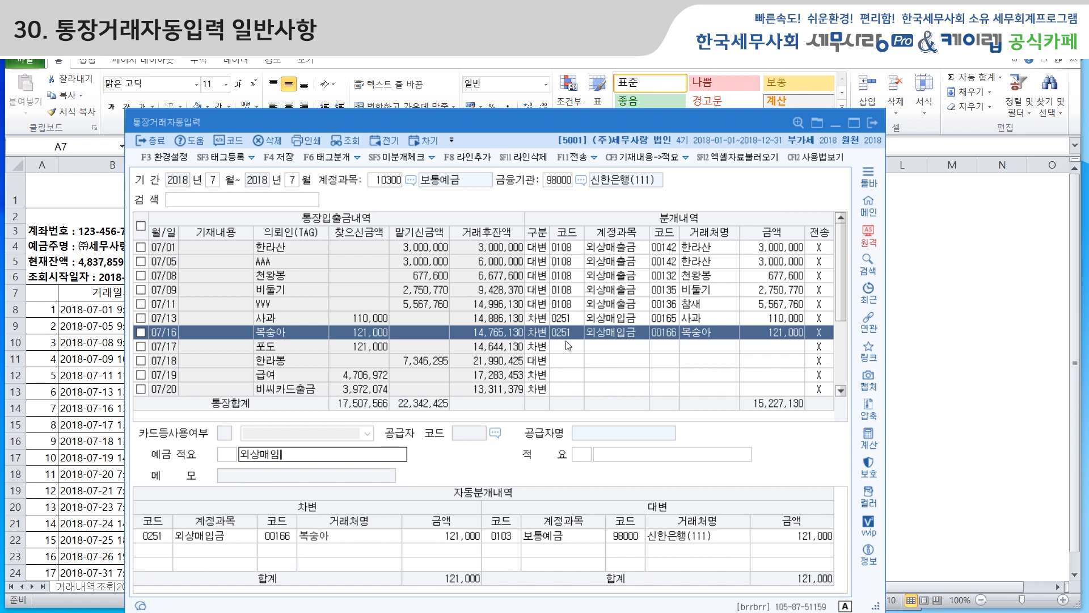
{"action": "type", "text": "그ㅁ/예르"}
{"action": "key", "text": "BackSpace"}
{"action": "type", "text": "금ㅇㅣㄴ출"}
{"action": "key", "text": "Return"}
{"action": "key", "text": "Return"}
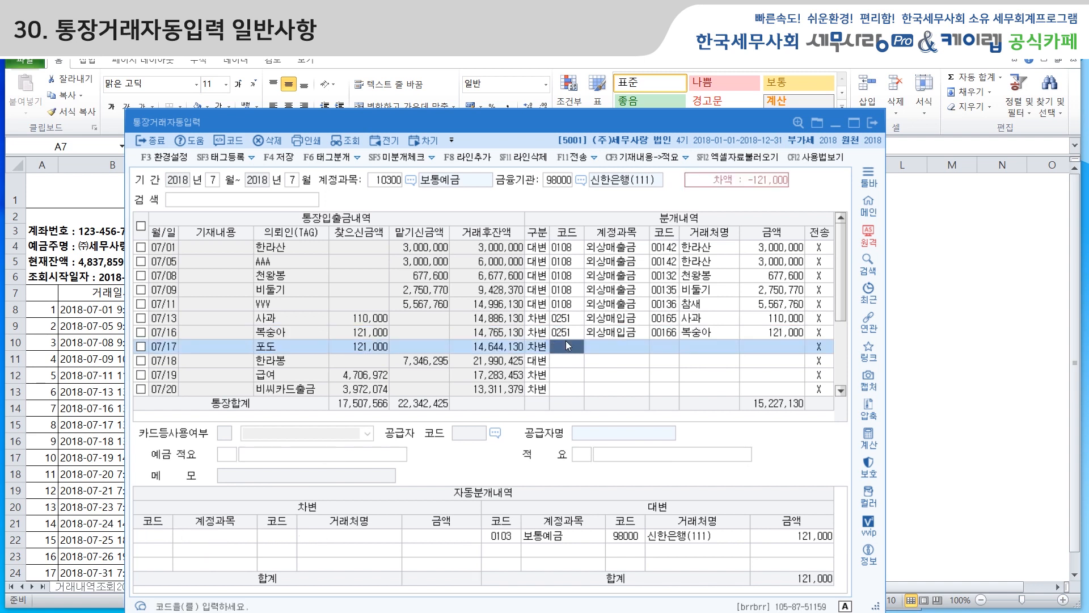
Assign account code 251 외상매입금 to the 07/17 withdrawal, registering 포도 as a tag, and set 포도 as the counterparty
{"action": "type", "text": "251"}
{"action": "key", "text": "Return"}
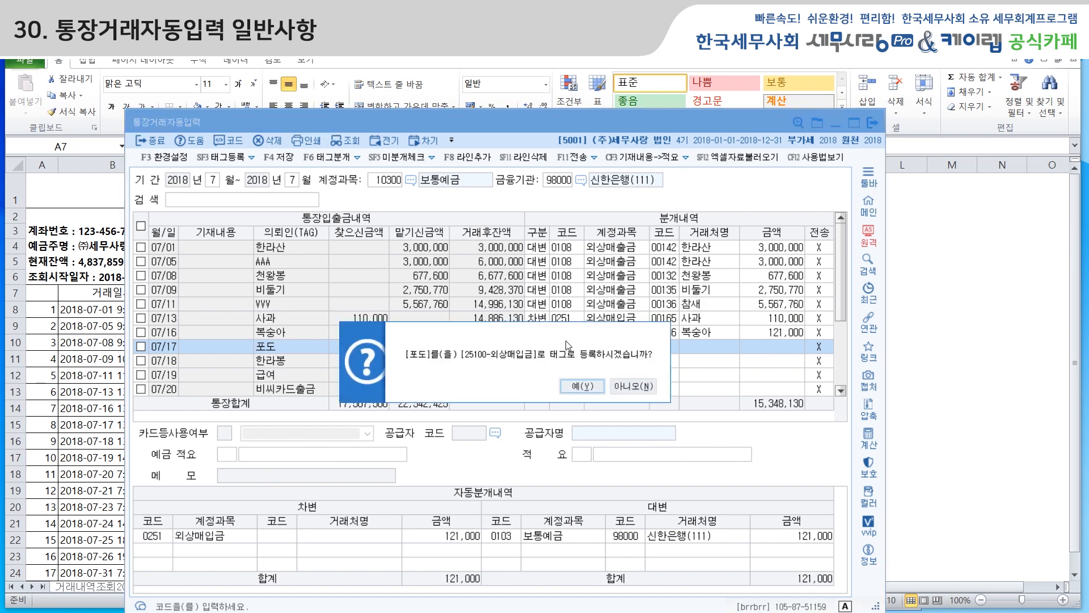
{"action": "left_click", "coordinate": [582, 386]}
{"action": "type", "text": "포도"}
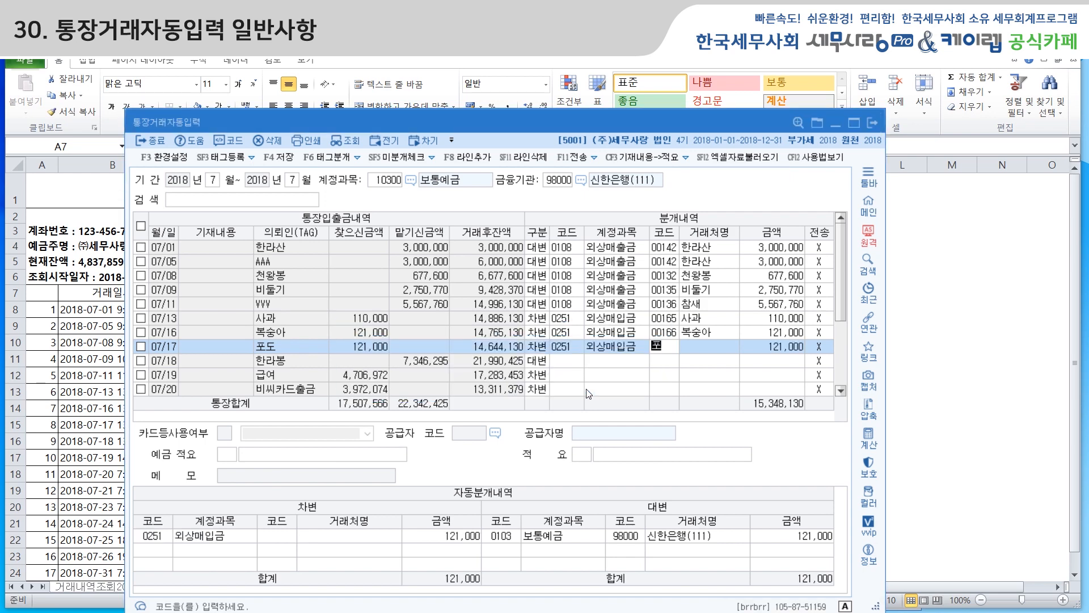
{"action": "key", "text": "Return"}
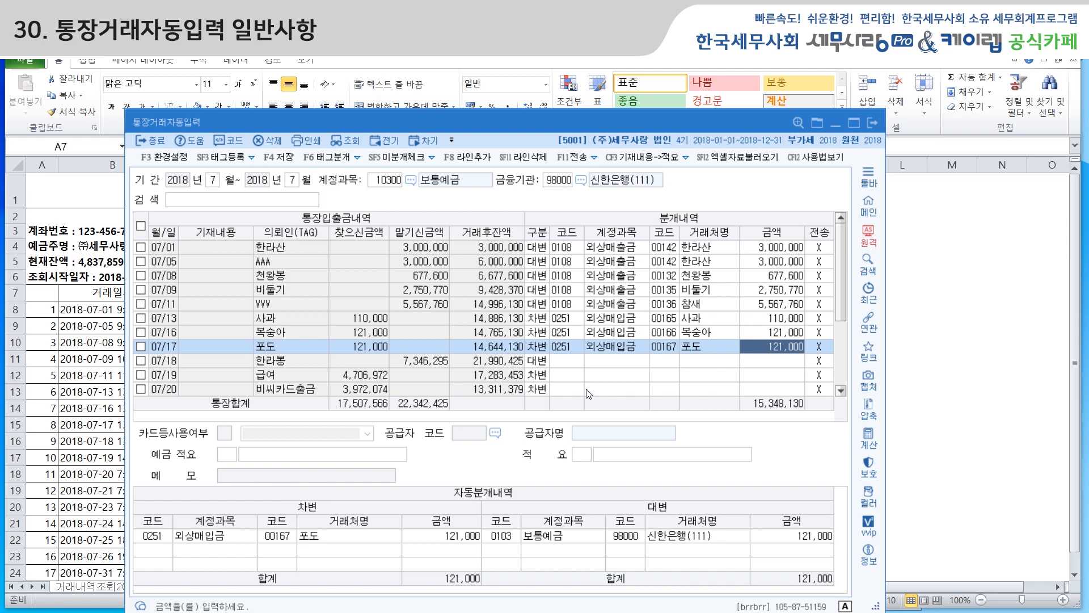
Enter 외상대/예금인출 as the 예금적요 of the 07/17 entry and complete the line
{"action": "key", "text": "Return"}
{"action": "type", "text": "외상대."}
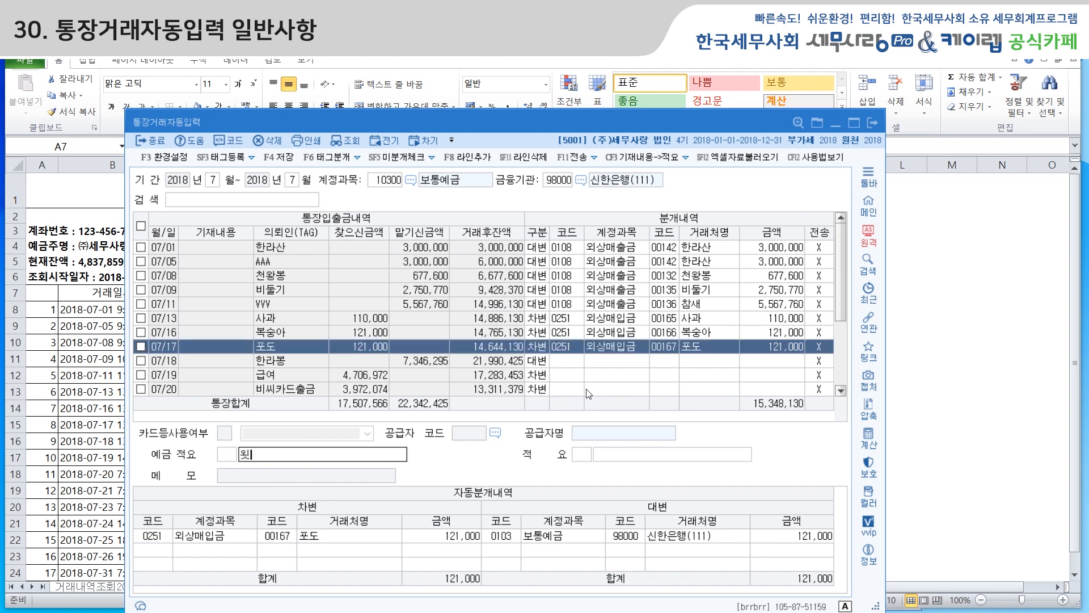
{"action": "type", "text": "/예그"}
{"action": "type", "text": "금인출"}
{"action": "key", "text": "Return"}
{"action": "key", "text": "Return"}
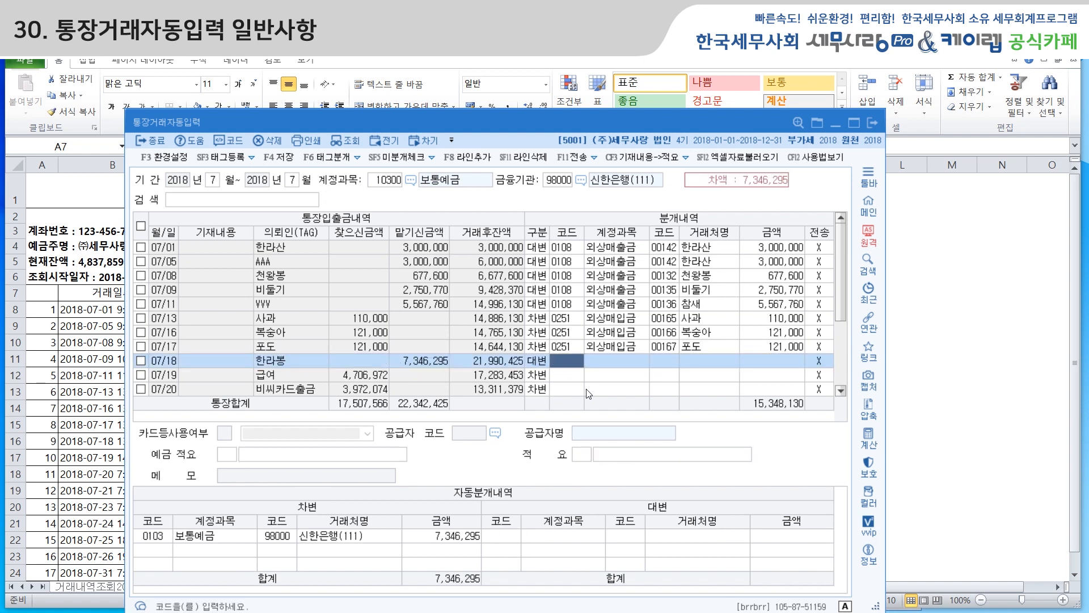
Assign account code 108 외상매출금 to the 07/18 deposit, registering 한라봉 as a tag, and set 한라봉 as the counterparty
{"action": "type", "text": "108"}
{"action": "key", "text": "Return"}
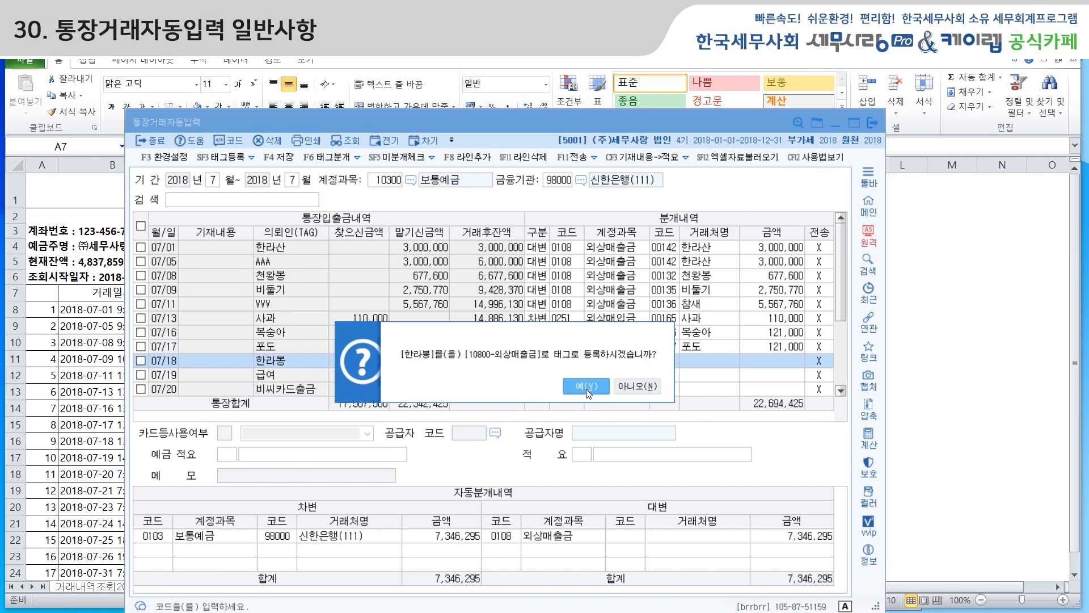
{"action": "key", "text": "Return"}
{"action": "type", "text": "한래"}
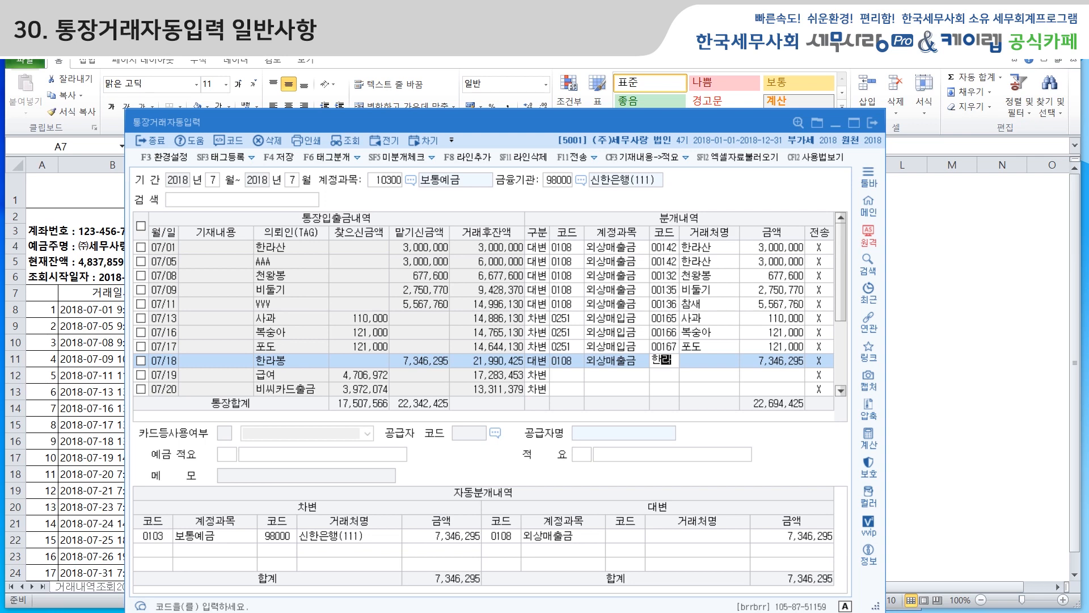
{"action": "key", "text": "Return"}
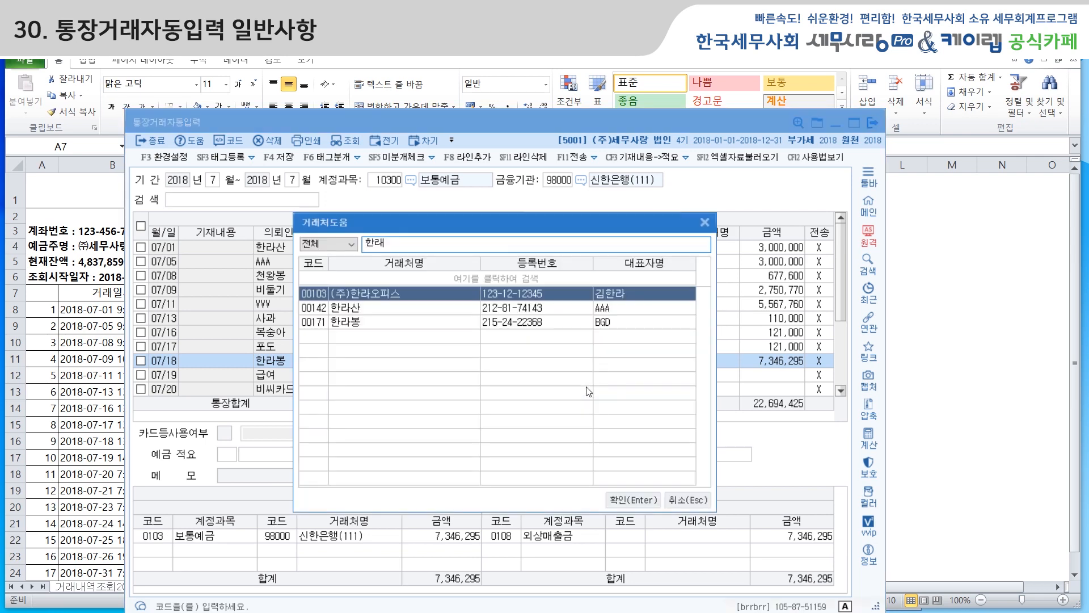
{"action": "left_click", "coordinate": [398, 322]}
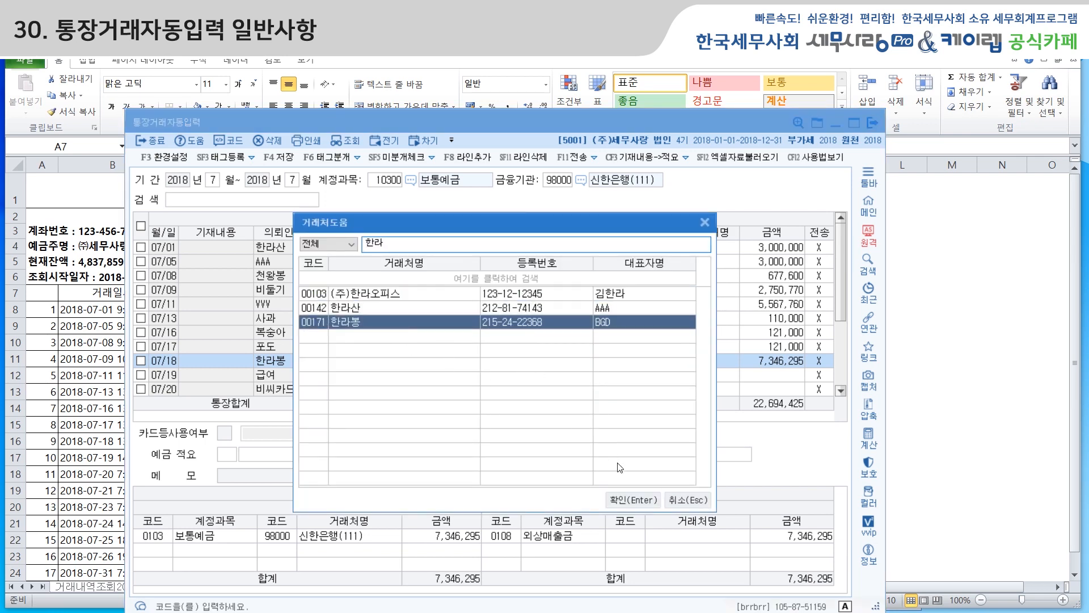
{"action": "left_click", "coordinate": [621, 500]}
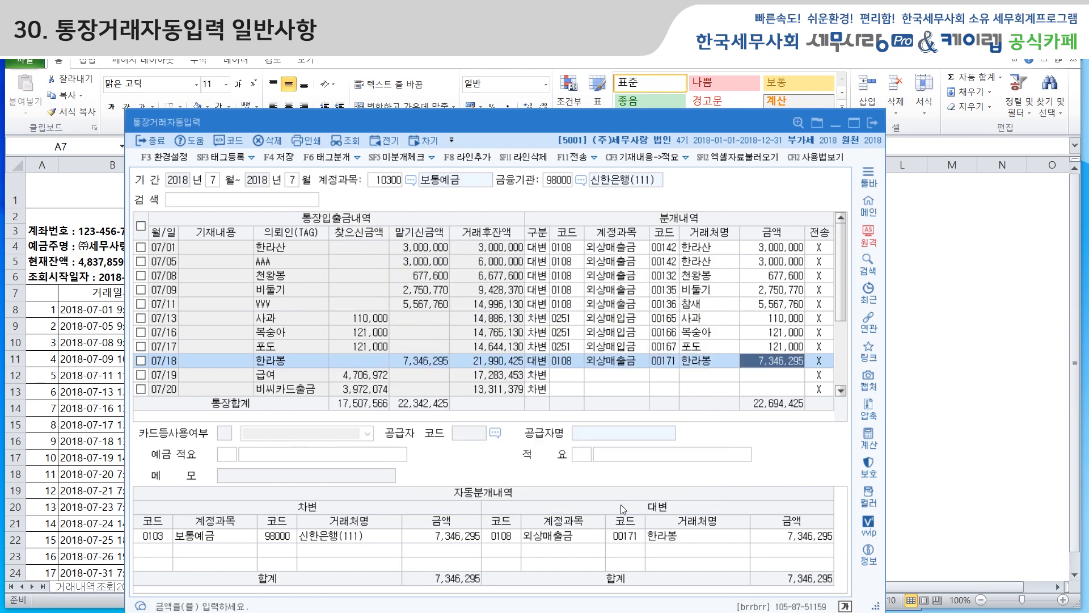
Enter 외상대/예금입금 as the 예금적요 of the 07/18 entry and complete the line
{"action": "key", "text": "Return"}
{"action": "type", "text": "외상대."}
{"action": "key", "text": "BackSpace"}
{"action": "type", "text": "/"}
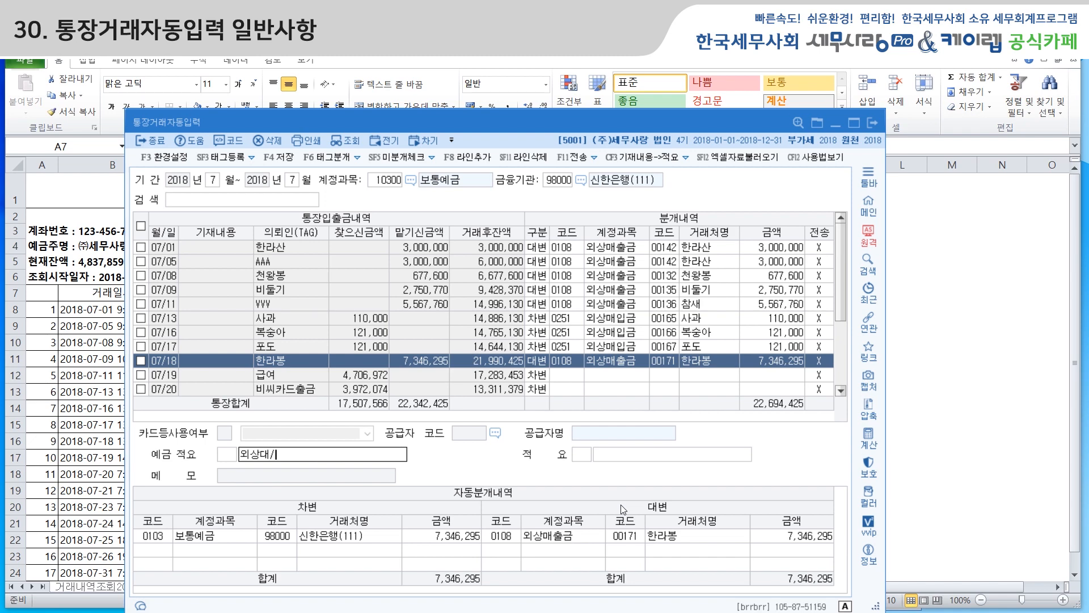
{"action": "type", "text": "예금입금"}
{"action": "key", "text": "Return"}
{"action": "key", "text": "Return"}
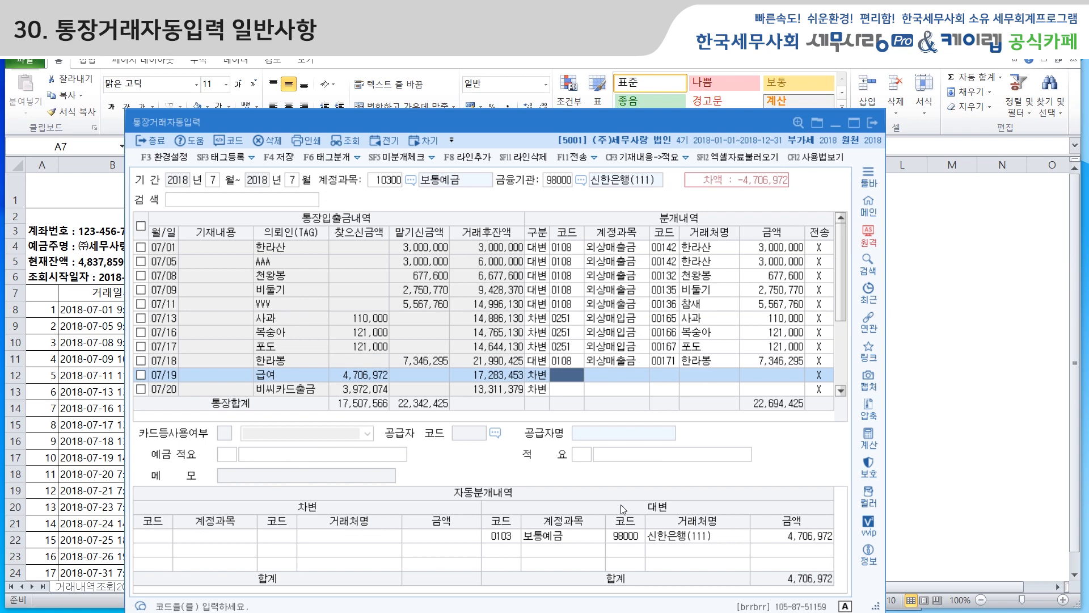
Assign account code 253 미지급금 to the 07/19 withdrawal and register 급여 as a tag
{"action": "type", "text": "253"}
{"action": "key", "text": "Return"}
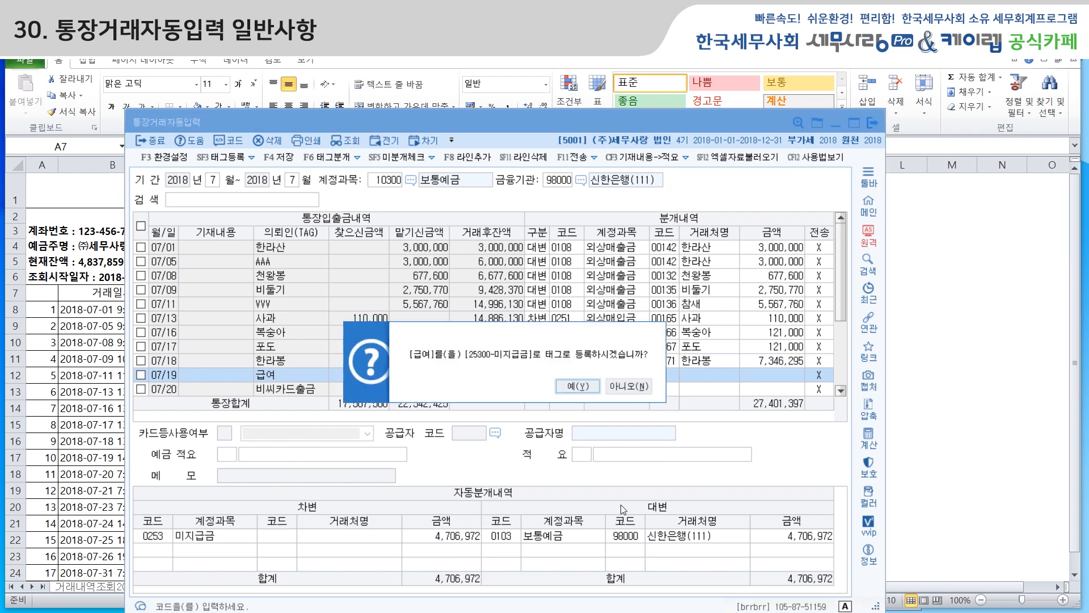
{"action": "key", "text": "Return"}
{"action": "type", "text": "직원ㄱ"}
{"action": "type", "text": "급여"}
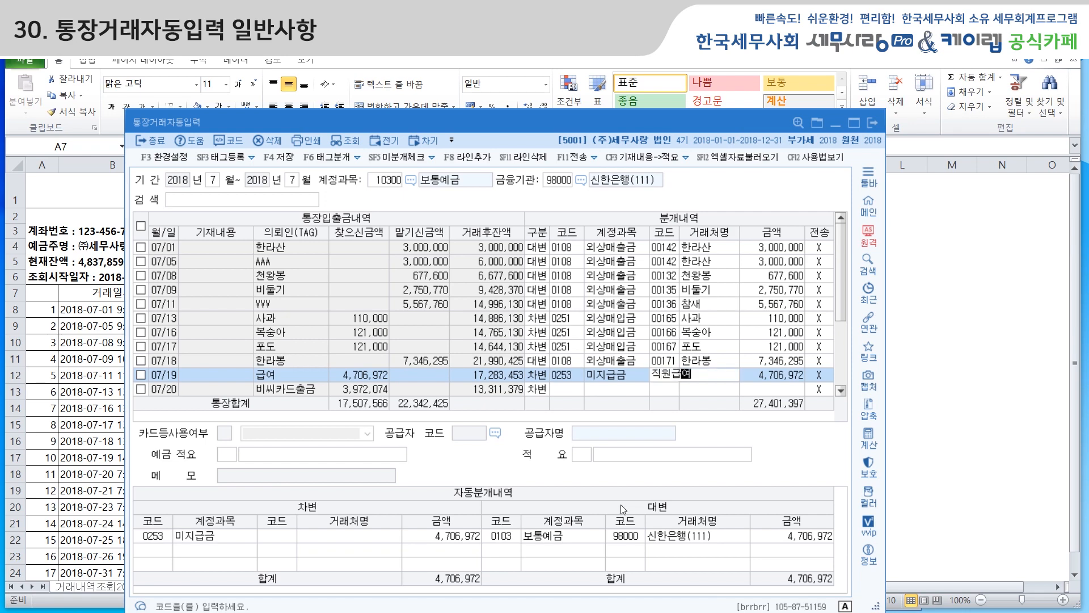
{"action": "key", "text": "Return"}
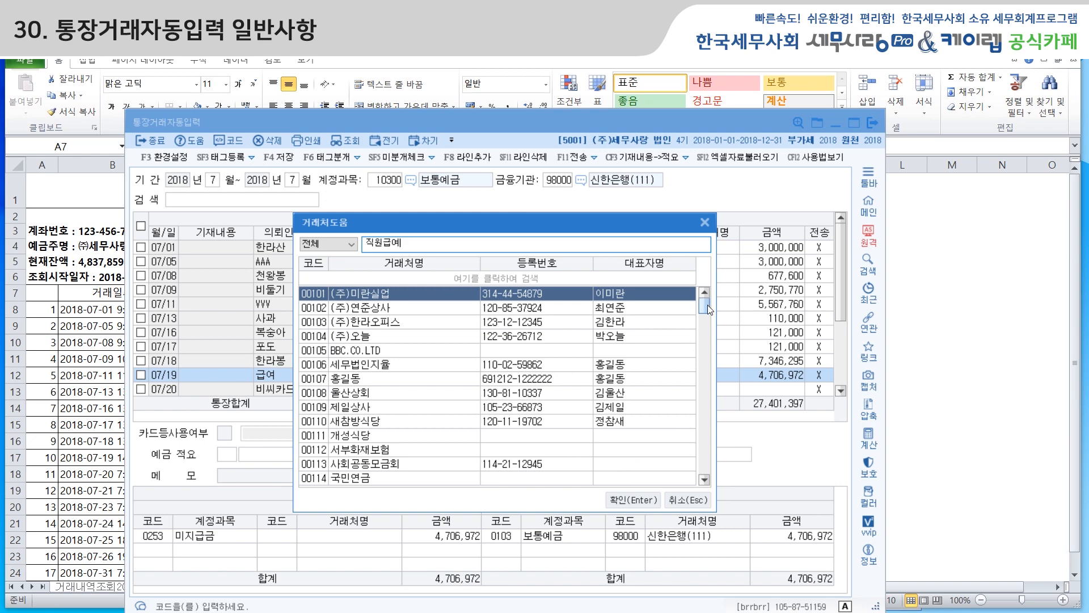
{"action": "left_click", "coordinate": [704, 223]}
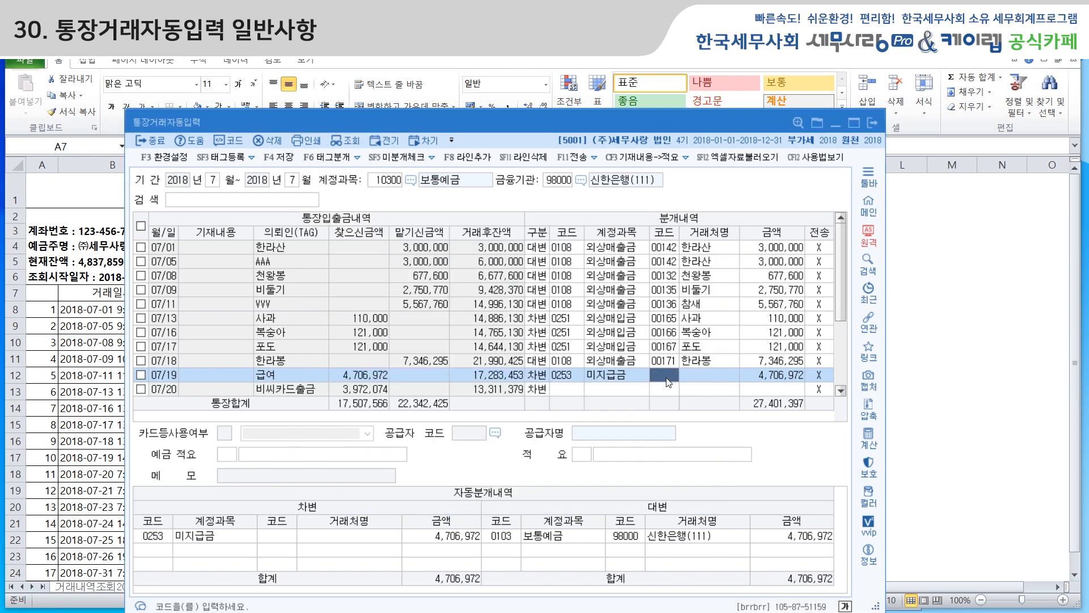
Set 직원급여 as the counterparty name of the 07/19 entry and register it as a new purchase counterparty
{"action": "left_click", "coordinate": [702, 379]}
{"action": "type", "text": "직원"}
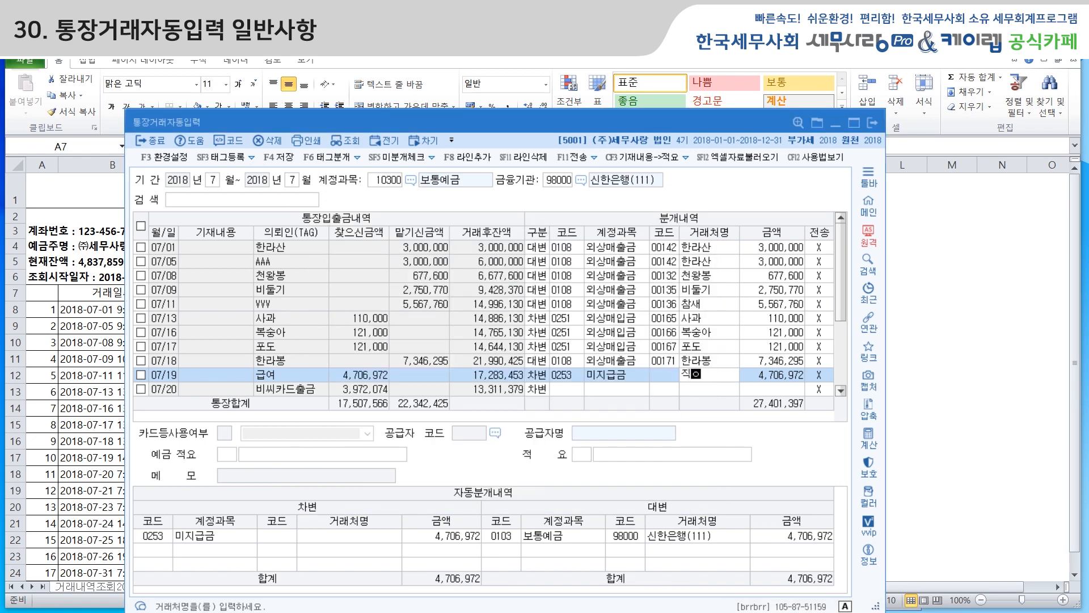
{"action": "type", "text": "급여"}
{"action": "key", "text": "Return"}
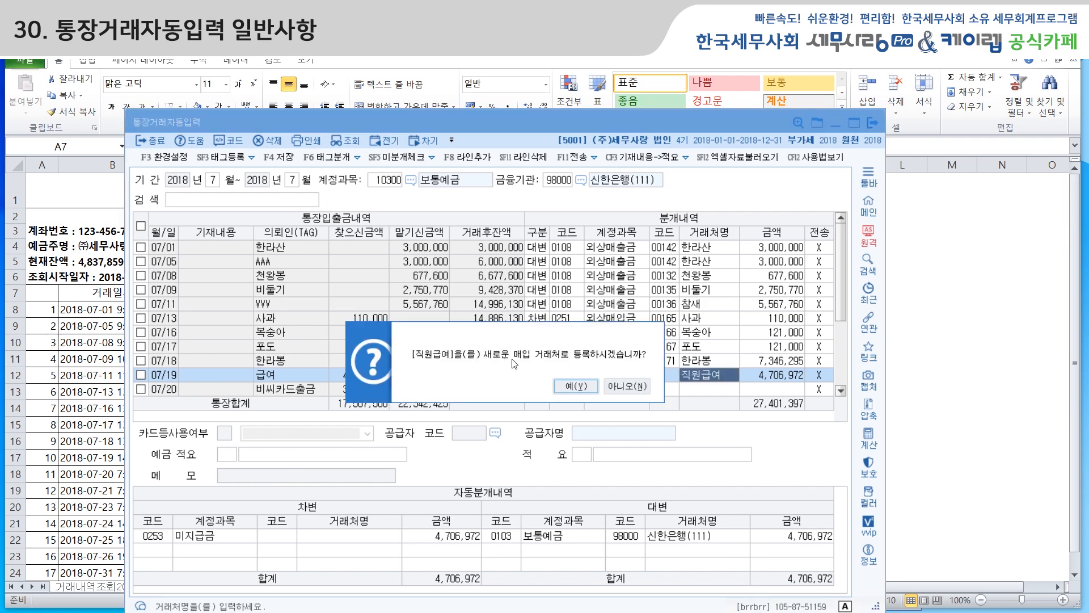
{"action": "left_click", "coordinate": [577, 387]}
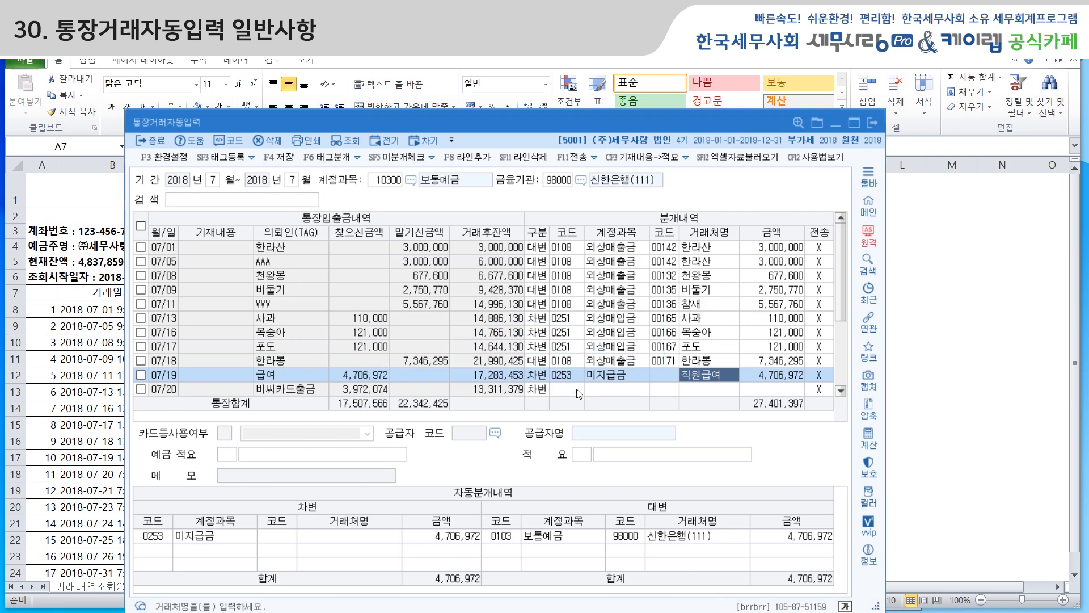
{"action": "key", "text": "Return"}
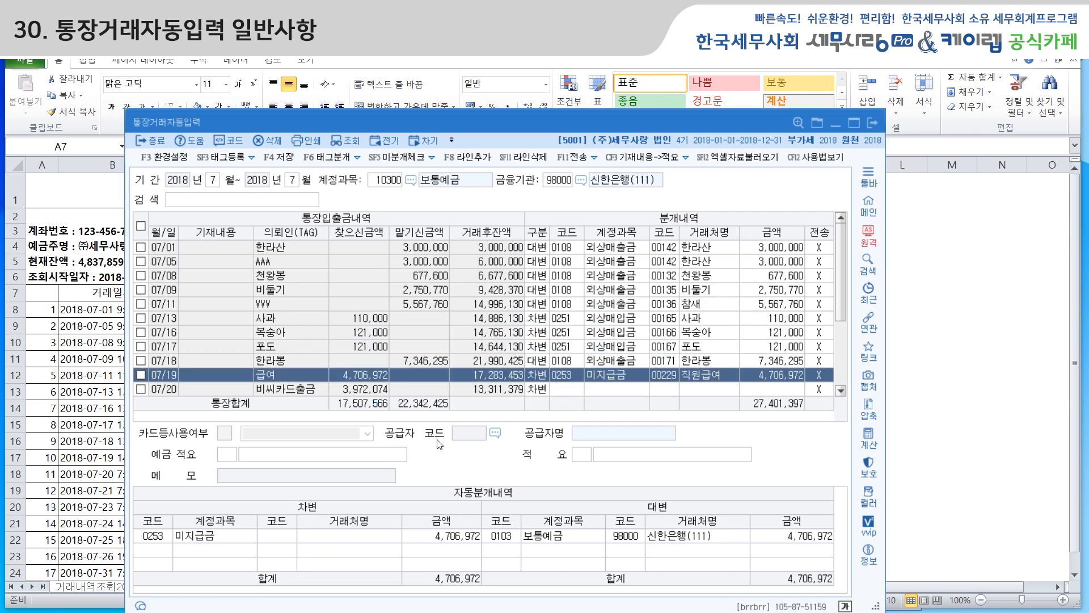
Enter 직원급여/예금인출 as the 예금적요 of the 07/19 entry and complete the line
{"action": "type", "text": "지ㅣㄱ워"}
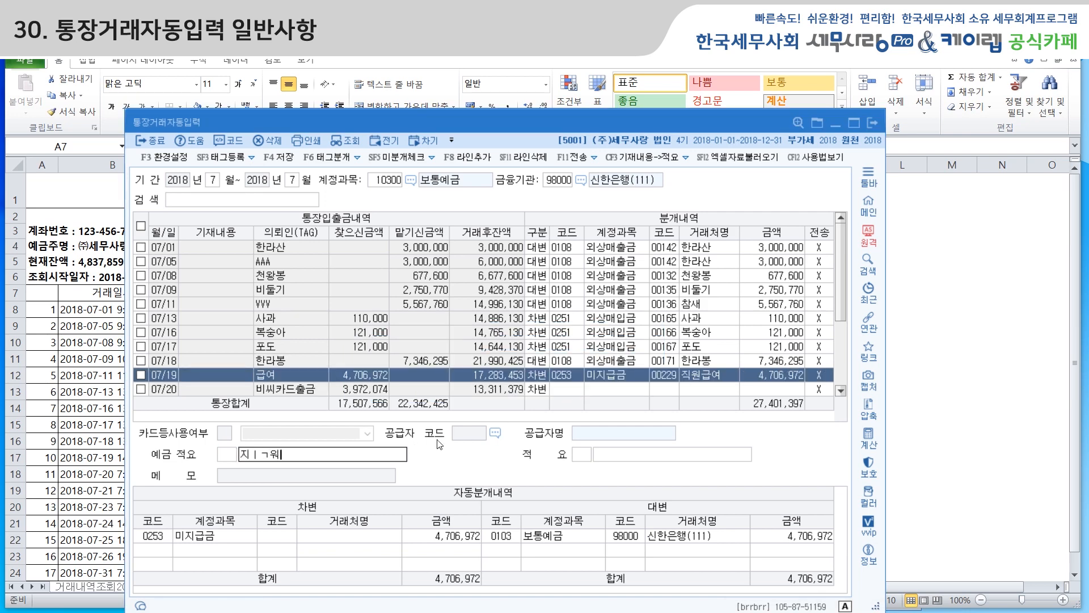
{"action": "type", "text": "직원그"}
{"action": "type", "text": "급여/예금"}
{"action": "type", "text": "인출"}
{"action": "key", "text": "Return"}
{"action": "key", "text": "Return"}
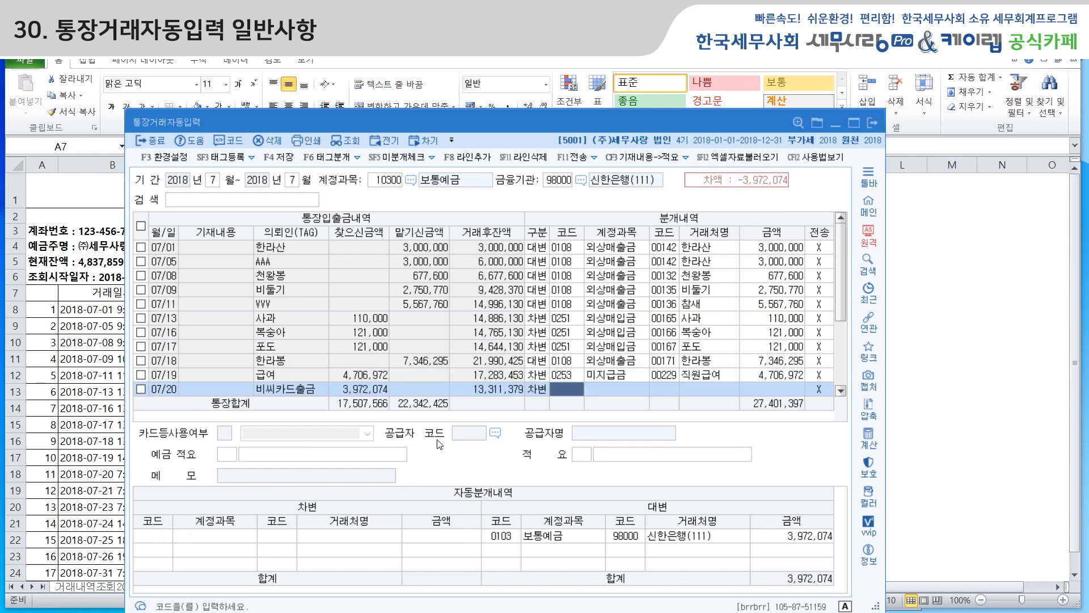
Assign account code 253 미지급금 to the 07/20 withdrawal, registering 비씨카드출금 as a tag, and choose 비씨카드 with code 99601 as the counterparty
{"action": "type", "text": "253"}
{"action": "key", "text": "Return"}
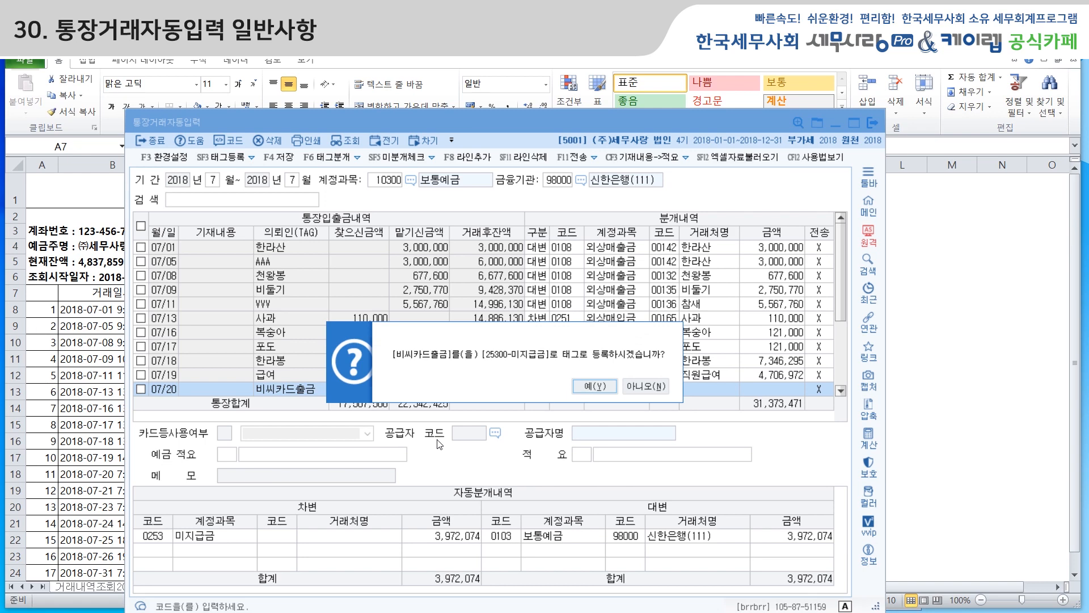
{"action": "key", "text": "Return"}
{"action": "type", "text": "비씨"}
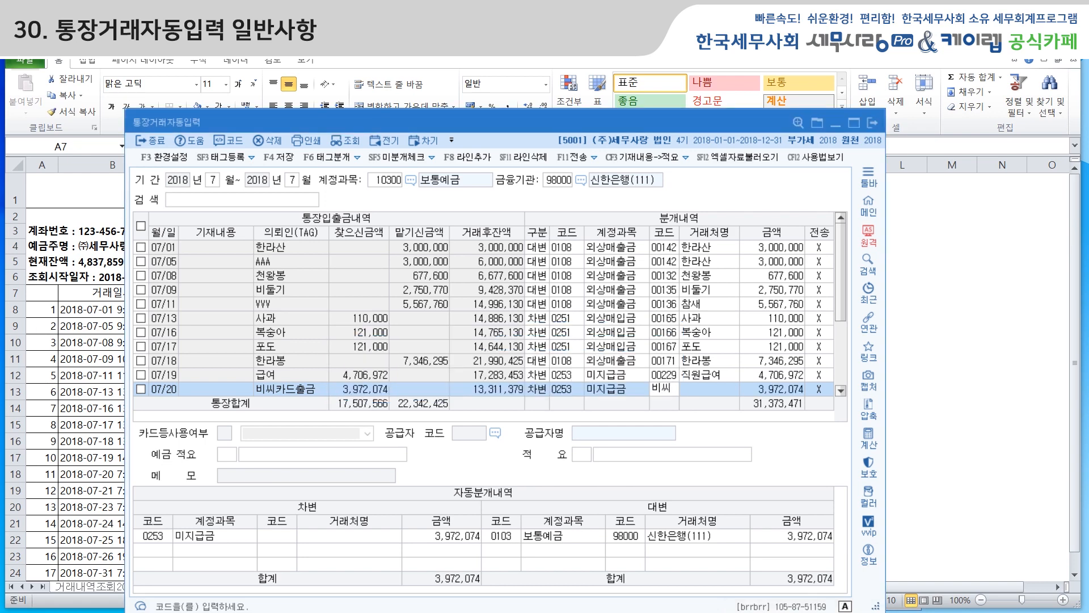
{"action": "key", "text": "Return"}
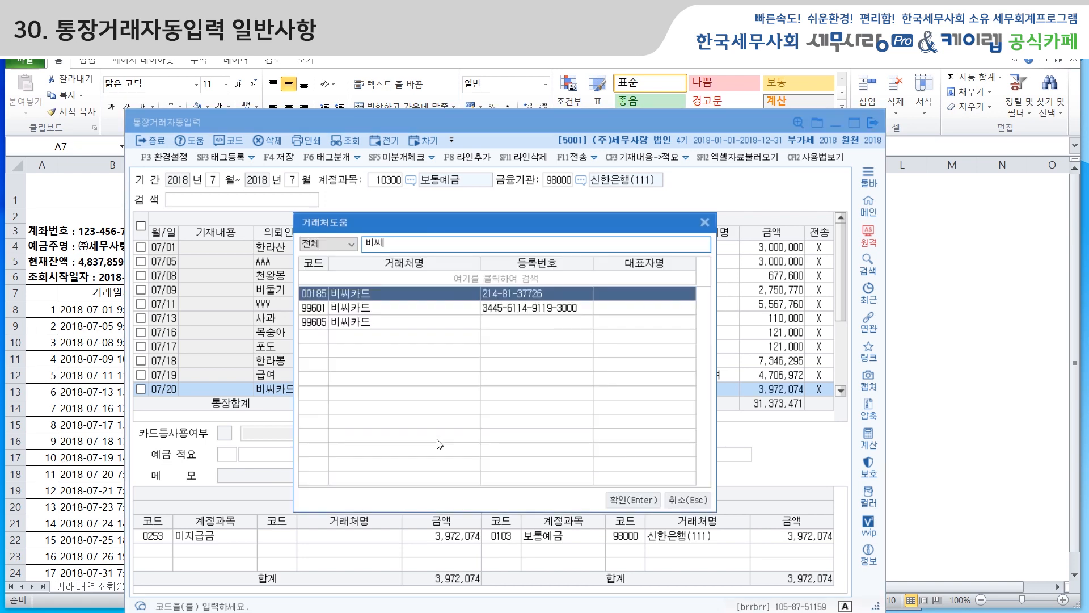
{"action": "left_click", "coordinate": [504, 309]}
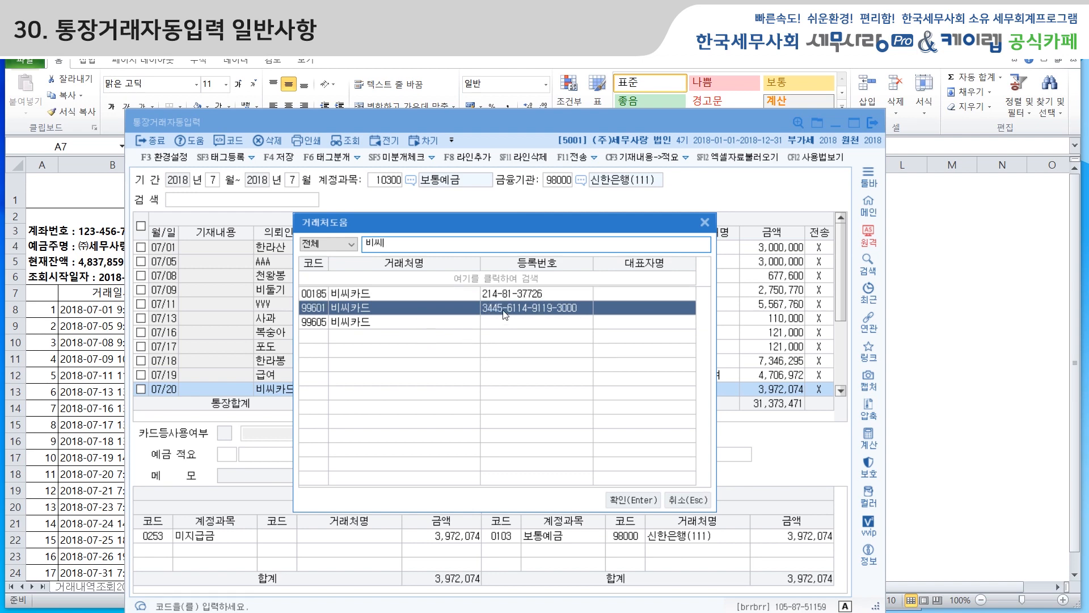
{"action": "left_click", "coordinate": [634, 498]}
Enter 법인카드대금/예금인출 as the 예금적요 of the 07/20 entry and complete the line
{"action": "key", "text": "Return"}
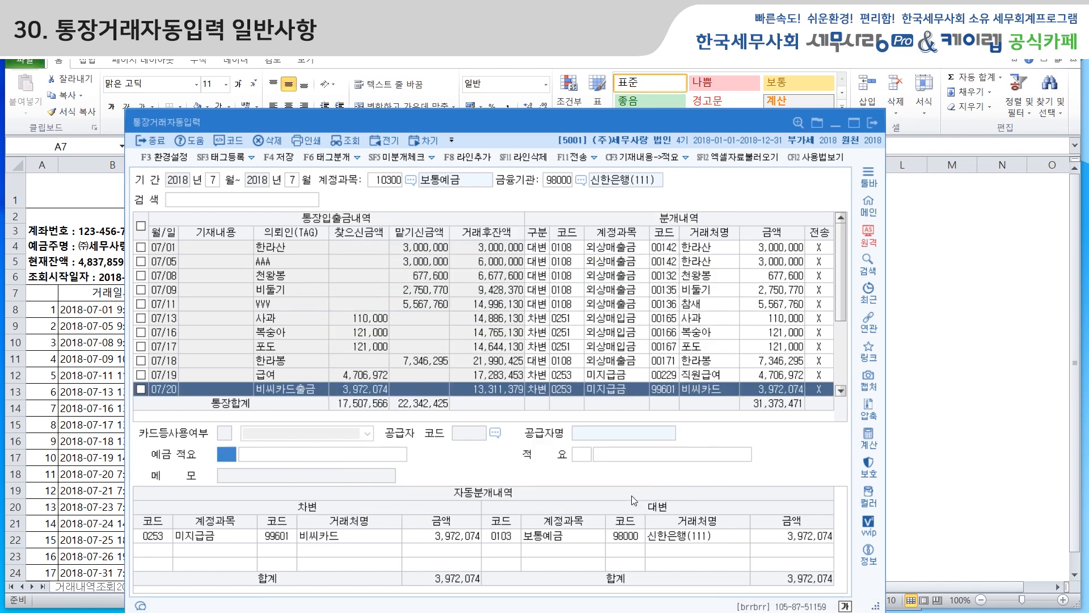
{"action": "key", "text": "Return"}
{"action": "type", "text": "법인"}
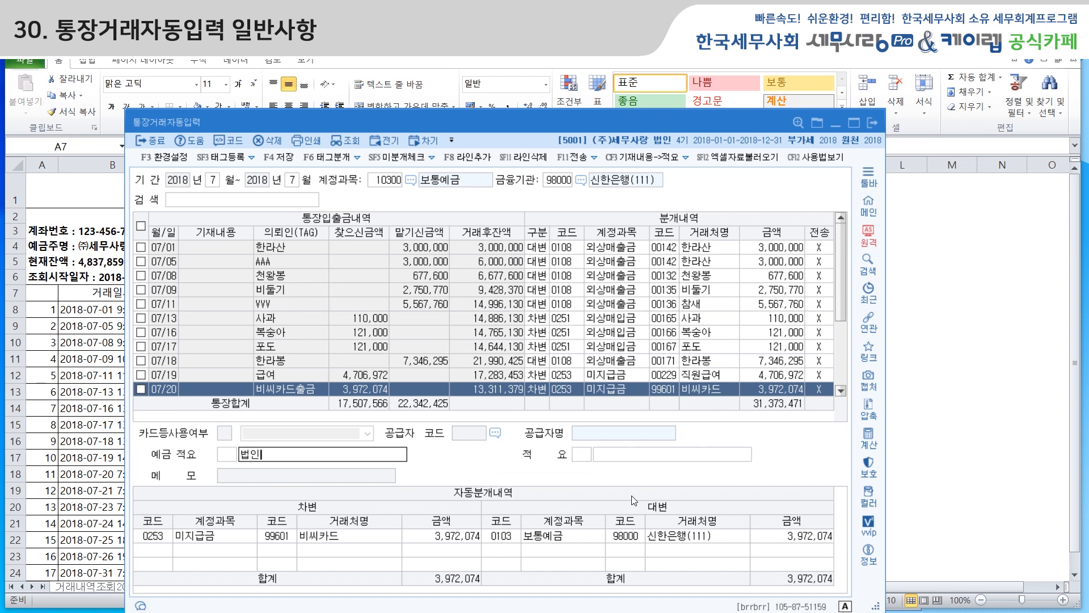
{"action": "type", "text": "칸드대금/예금인출"}
{"action": "key", "text": "Return"}
{"action": "key", "text": "Return"}
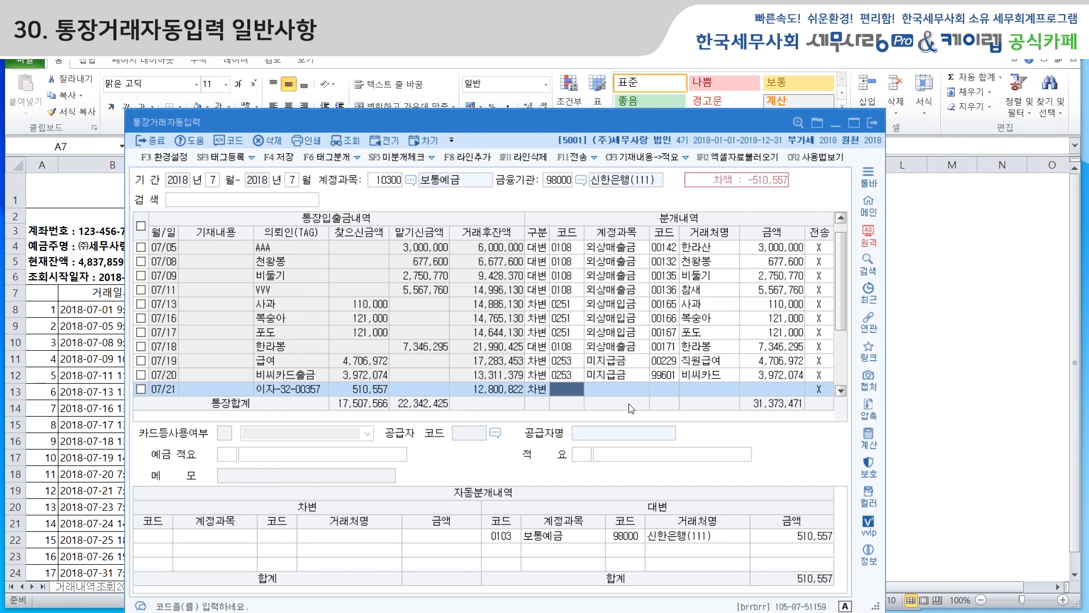
Assign account code 951 이자비용 to the 07/21 withdrawal, registering its 의뢰인 text as a tag, and set counterparty 98000 신한은행(111)
{"action": "type", "text": "951"}
{"action": "key", "text": "Return"}
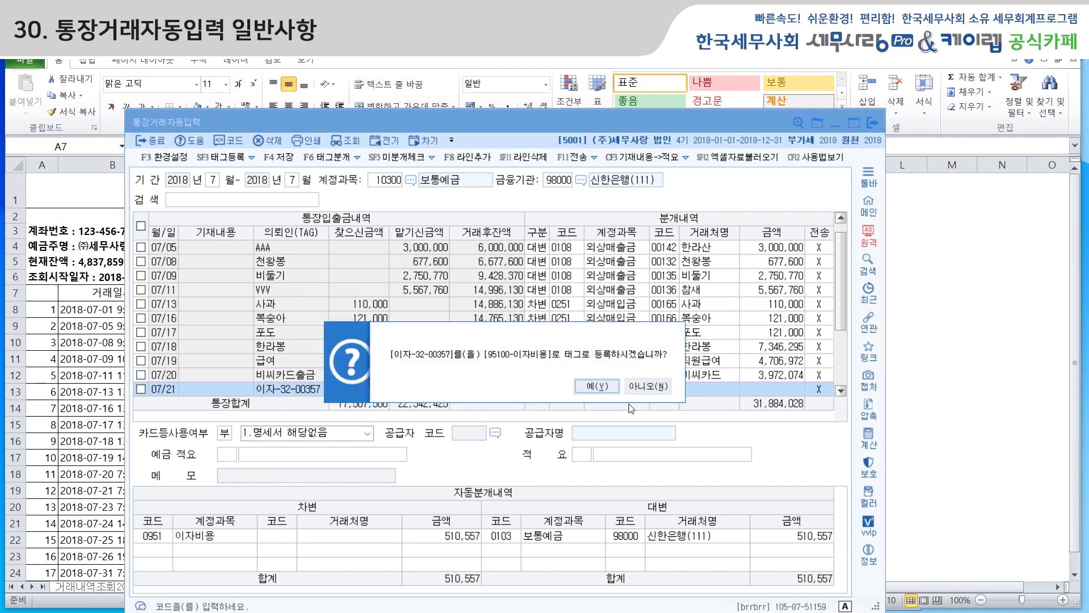
{"action": "left_click", "coordinate": [615, 390]}
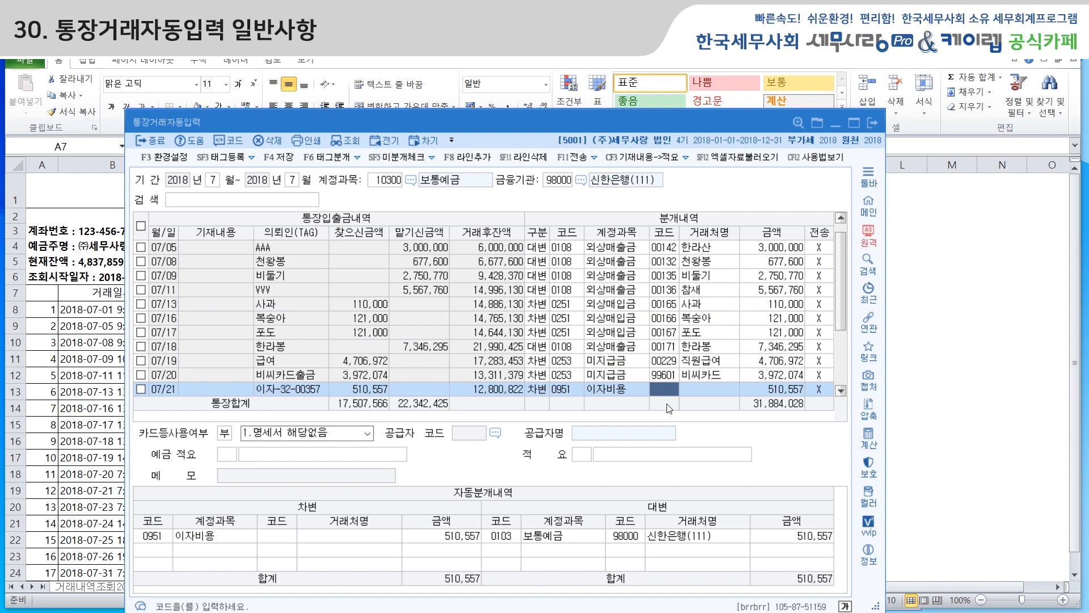
{"action": "type", "text": "98000"}
{"action": "key", "text": "Return"}
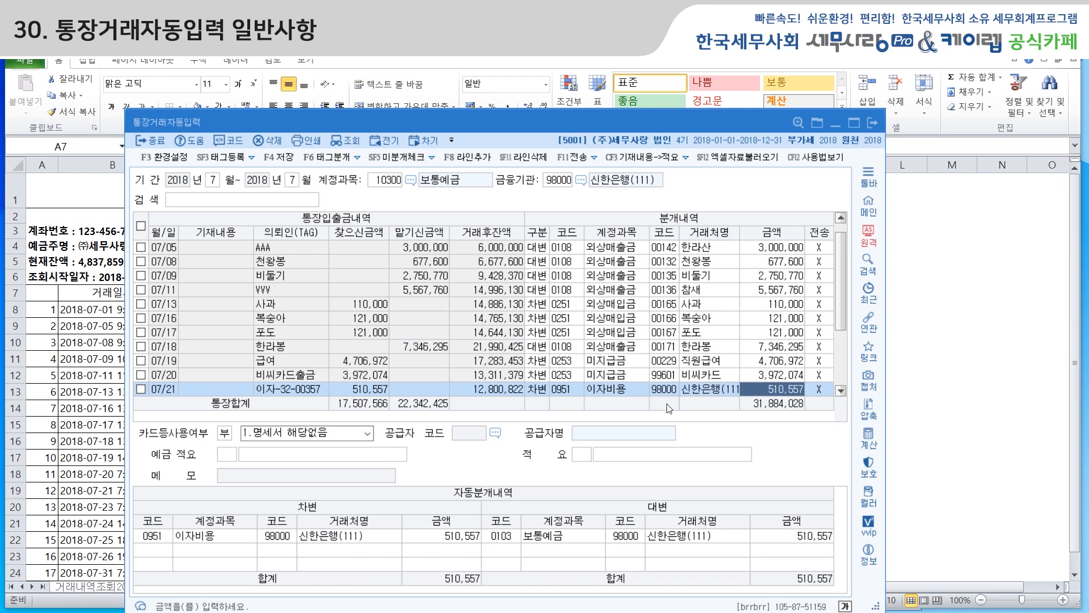
{"action": "key", "text": "Return"}
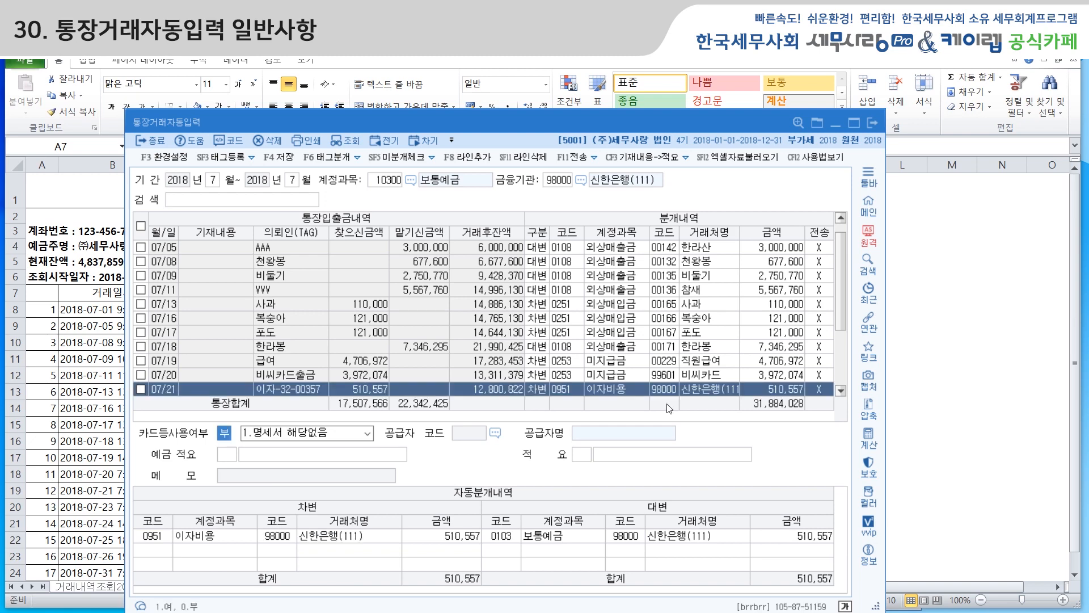
Set the 07/21 entry's 카드등사용여부 to 3.명세서 제출제외대상 with reason 16. 금융.보험용역
{"action": "left_click", "coordinate": [297, 438]}
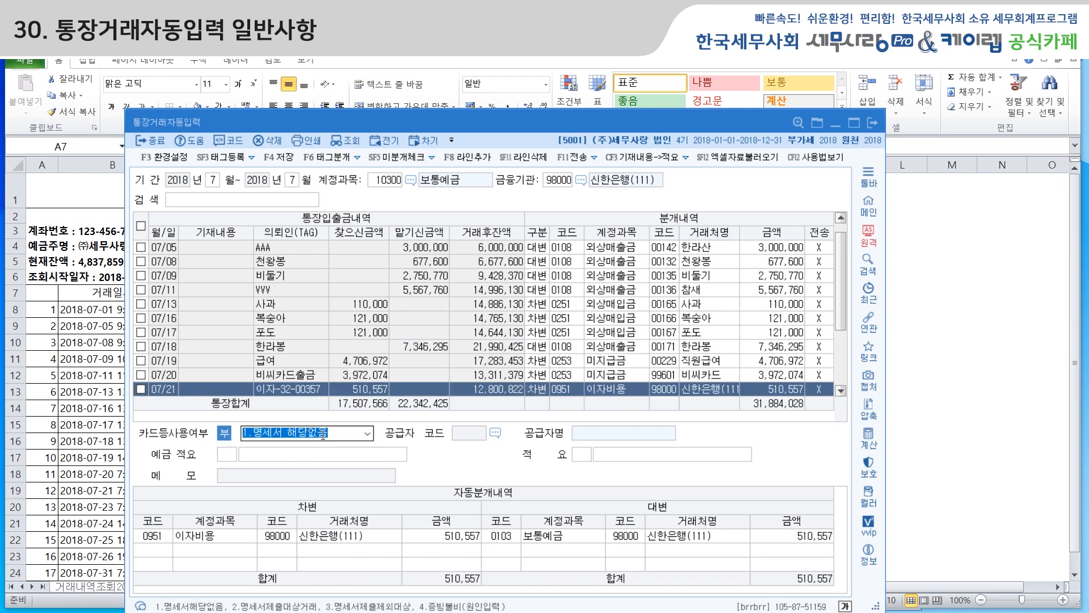
{"action": "left_click", "coordinate": [367, 434]}
{"action": "left_click", "coordinate": [359, 472]}
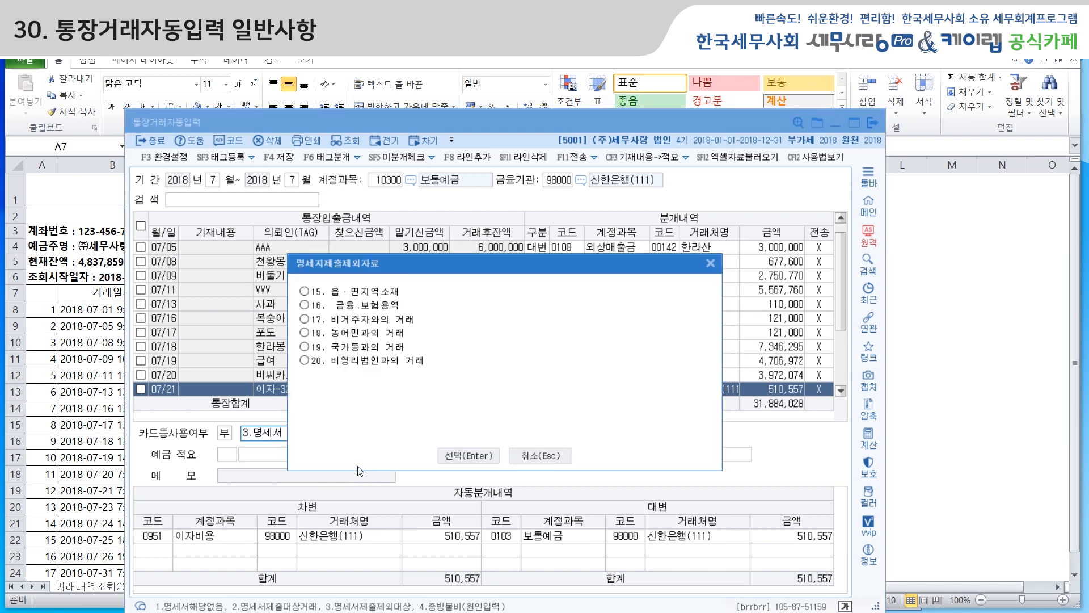
{"action": "left_click", "coordinate": [356, 310]}
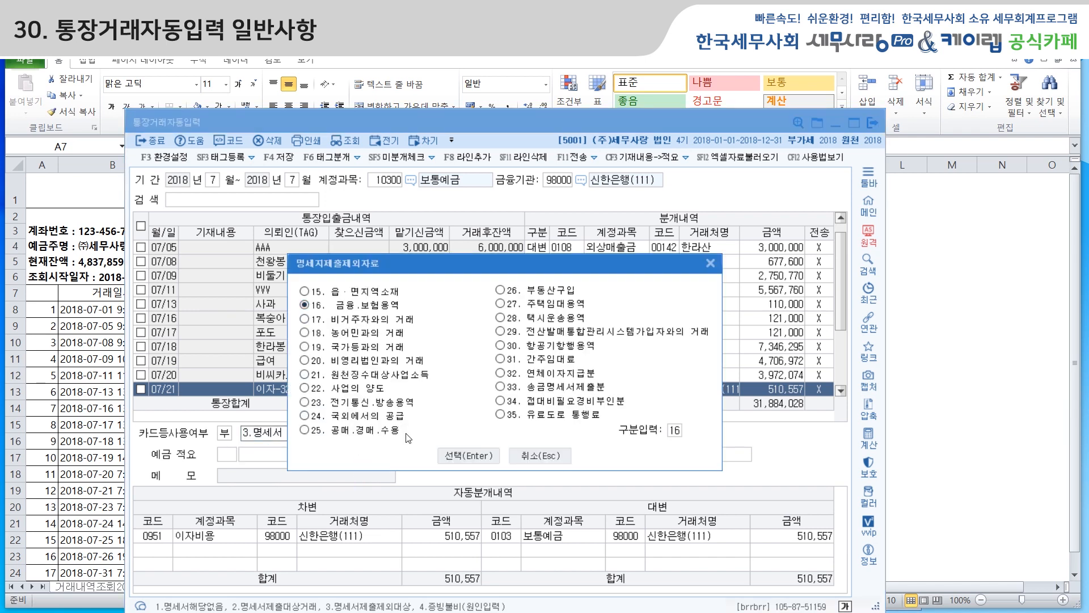
{"action": "left_click", "coordinate": [457, 455]}
Enter 이자비용/예금인출 as the 예금적요 of the 07/21 entry and complete the line
{"action": "left_click", "coordinate": [324, 454]}
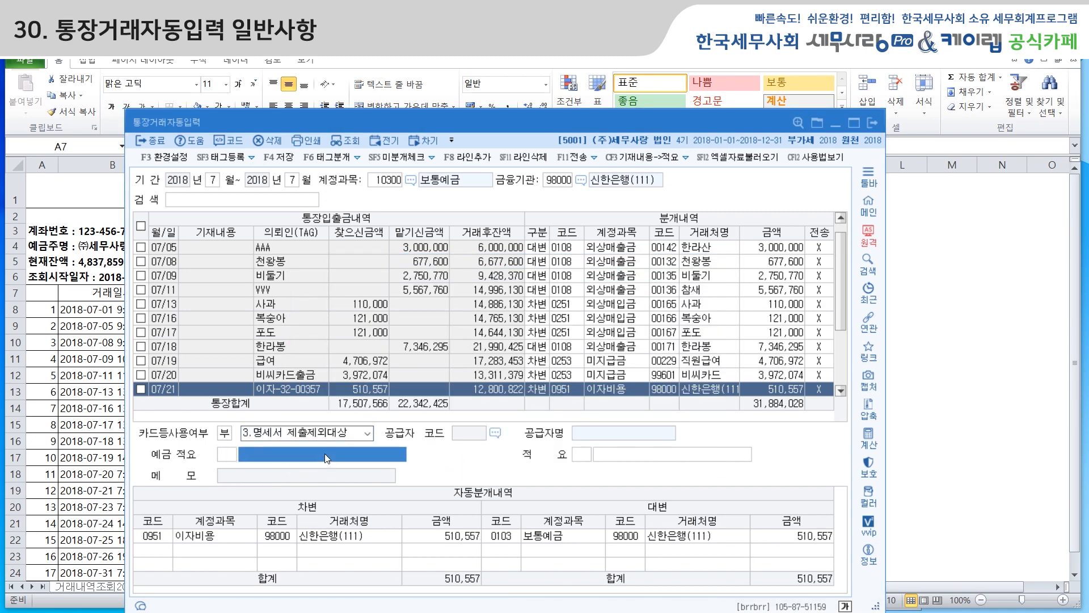
{"action": "type", "text": "잊자"}
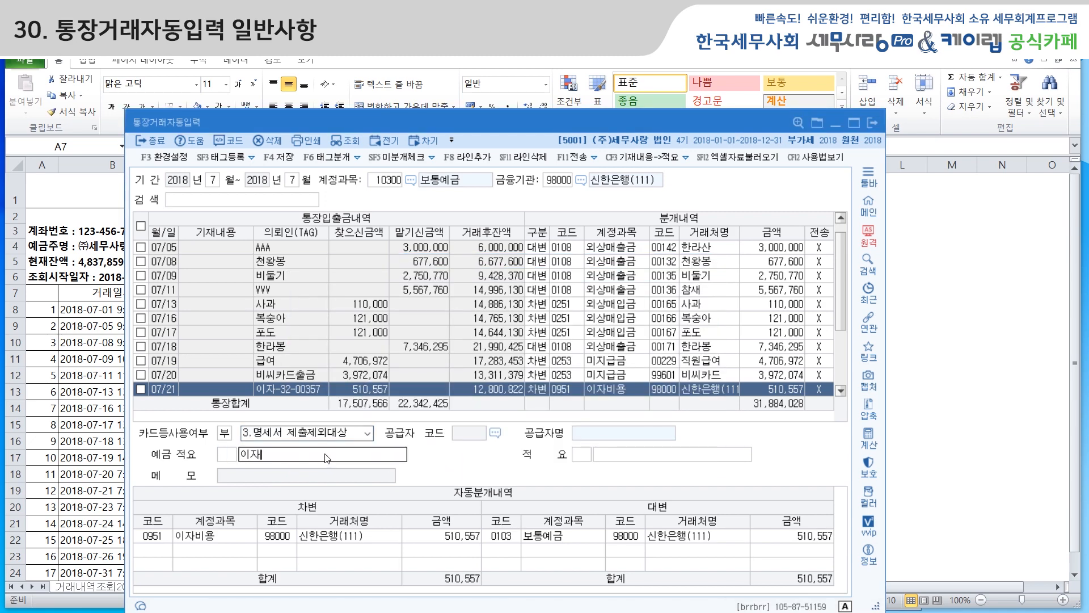
{"action": "type", "text": "비용/예금인출"}
{"action": "key", "text": "Return"}
{"action": "key", "text": "Return"}
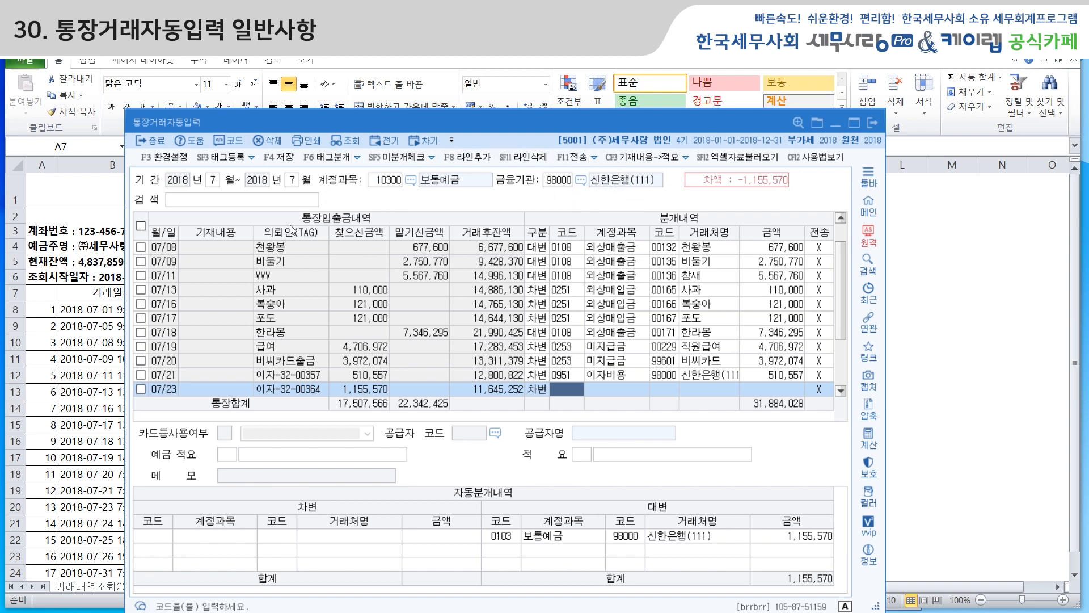
Query July 2018 again for 10300 보통예금, declining the saved data, and load 보통예금통장거래내역(2018-07).xlsx from Excel
{"action": "left_click", "coordinate": [214, 183]}
{"action": "key", "text": "Return"}
{"action": "key", "text": "Return"}
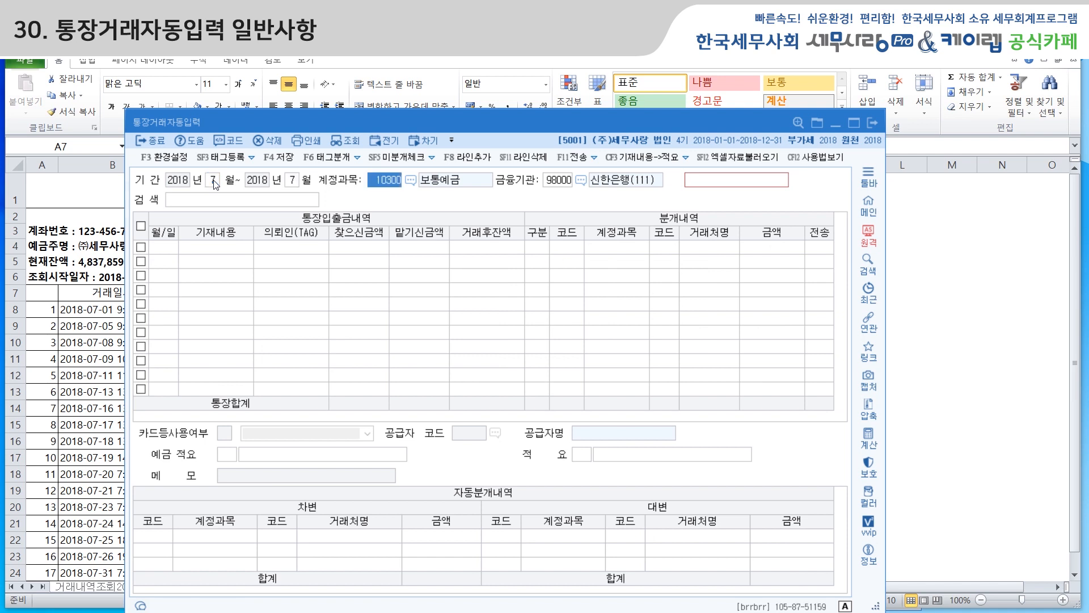
{"action": "key", "text": "Return"}
{"action": "key", "text": "Return"}
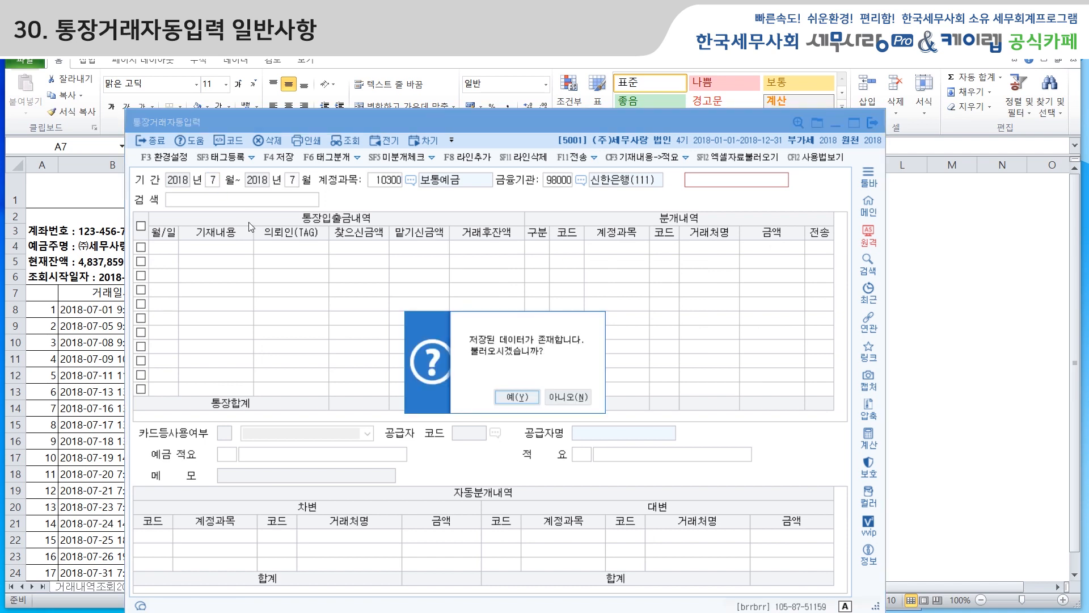
{"action": "left_click", "coordinate": [567, 397]}
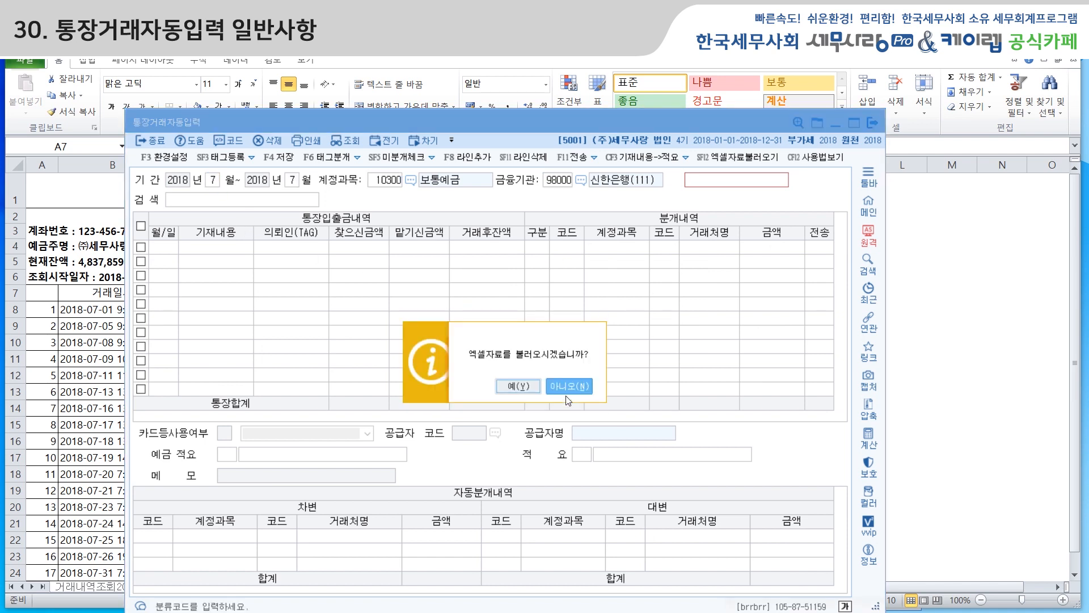
{"action": "left_click", "coordinate": [519, 386]}
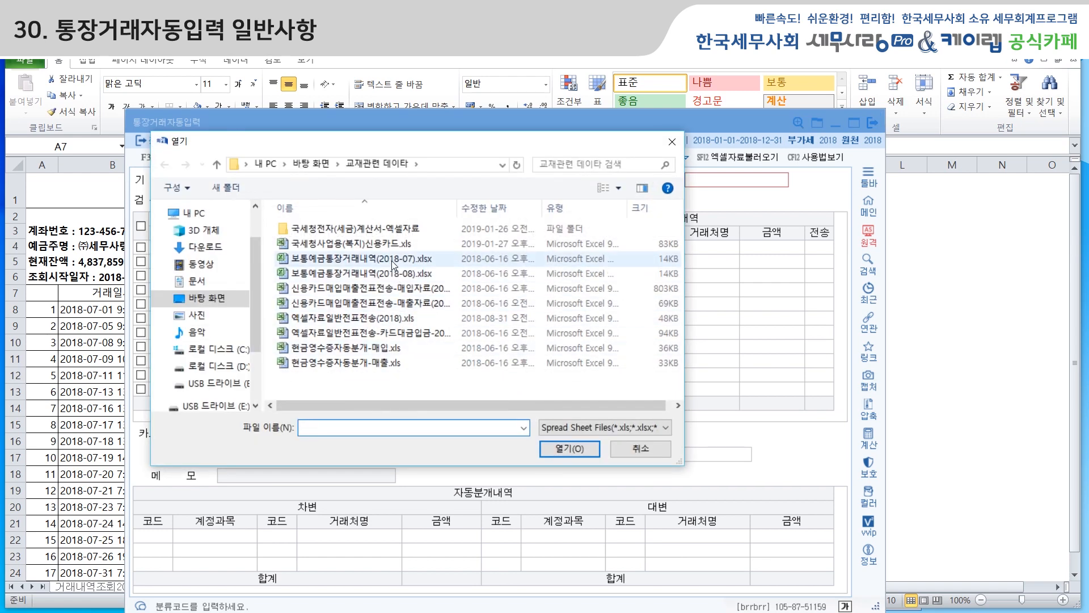
{"action": "left_click", "coordinate": [393, 260]}
{"action": "left_click", "coordinate": [554, 447]}
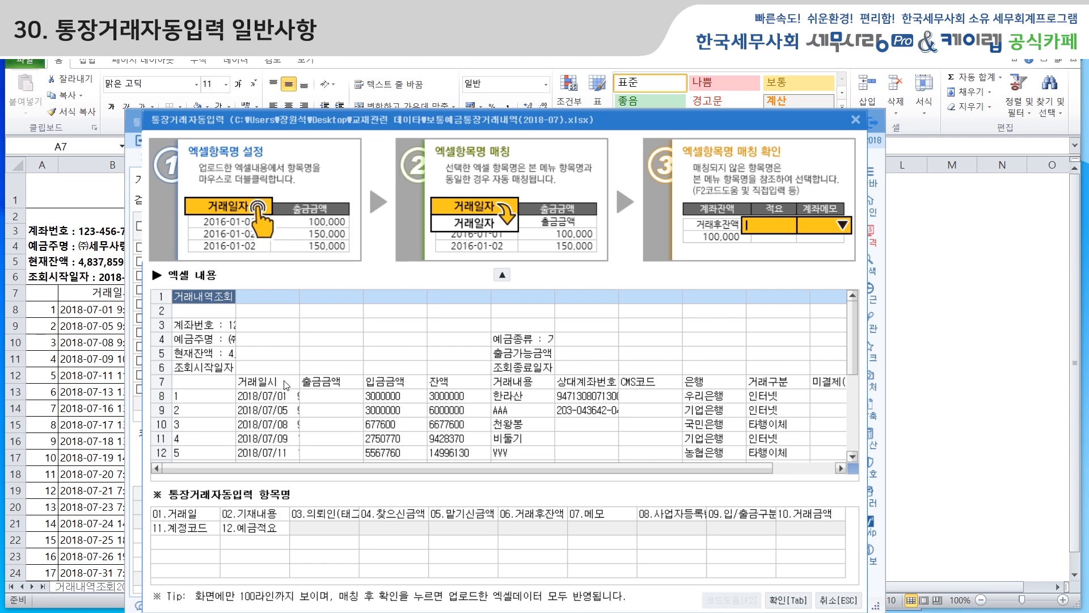
Set row 7 as the Excel title row, match the 거래내용 column to 의뢰인(태그), and confirm the import
{"action": "double_click", "coordinate": [282, 385]}
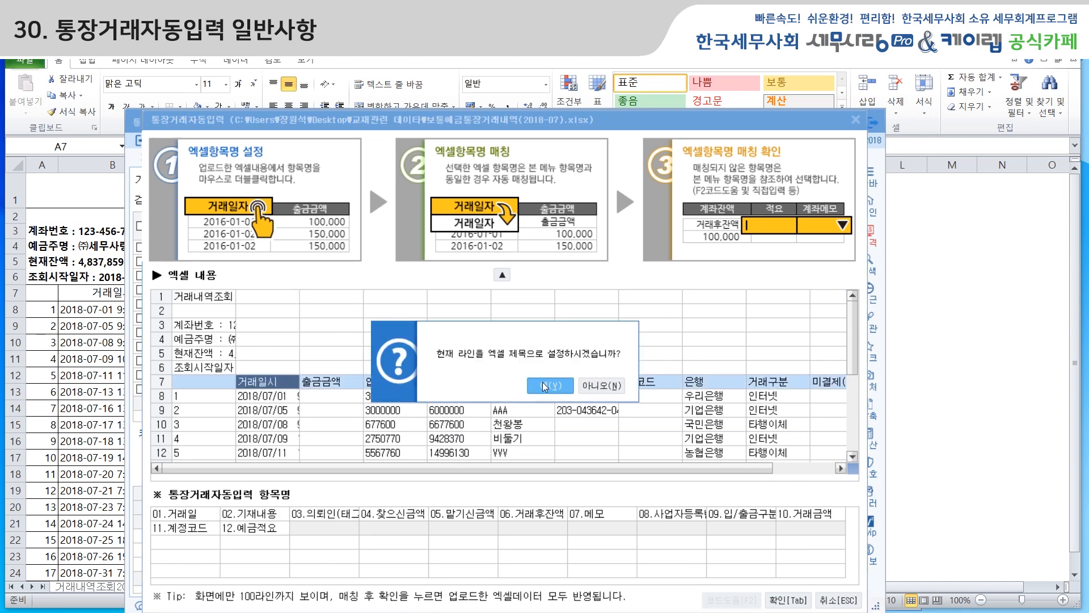
{"action": "left_click", "coordinate": [546, 384]}
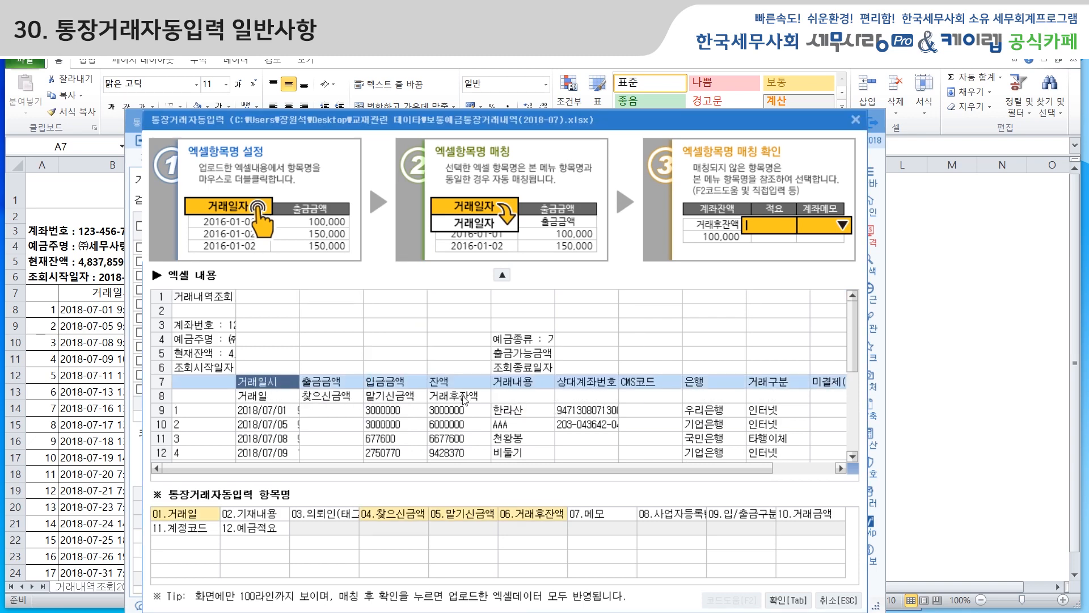
{"action": "left_click", "coordinate": [520, 396]}
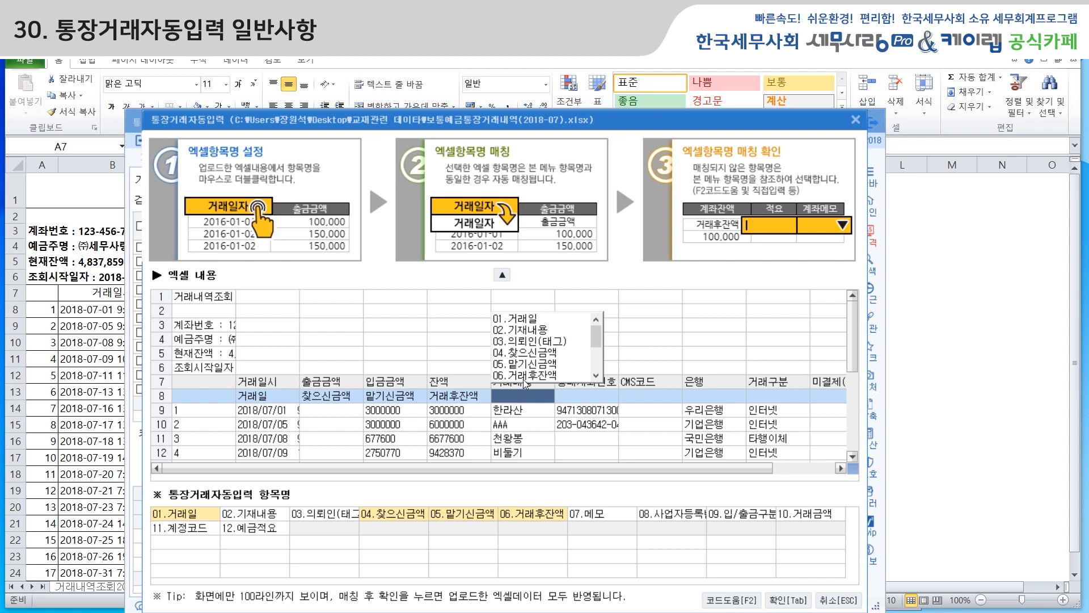
{"action": "left_click", "coordinate": [534, 342]}
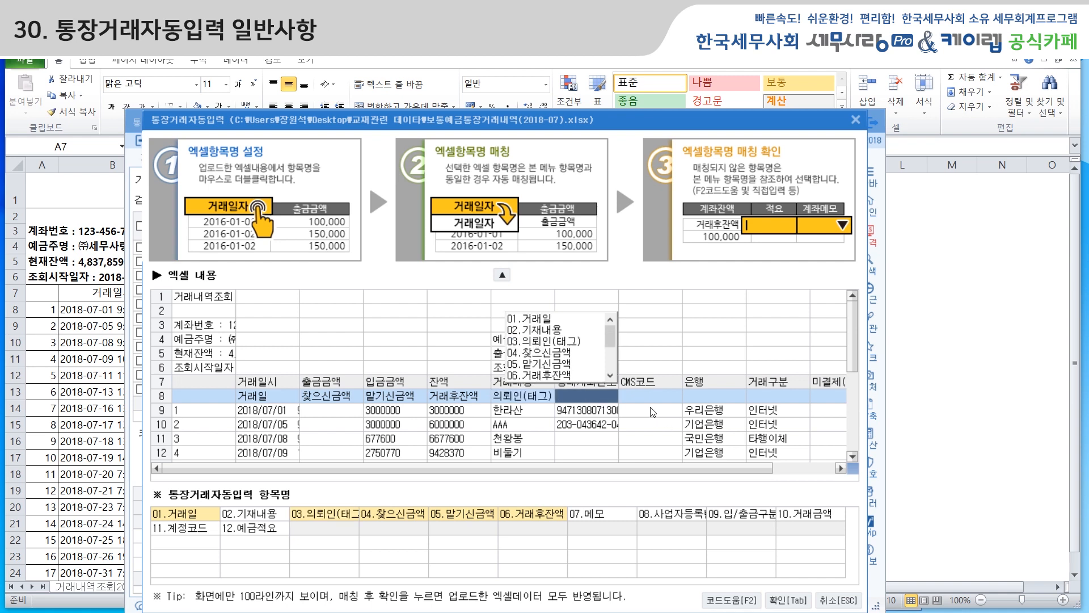
{"action": "left_click", "coordinate": [797, 601]}
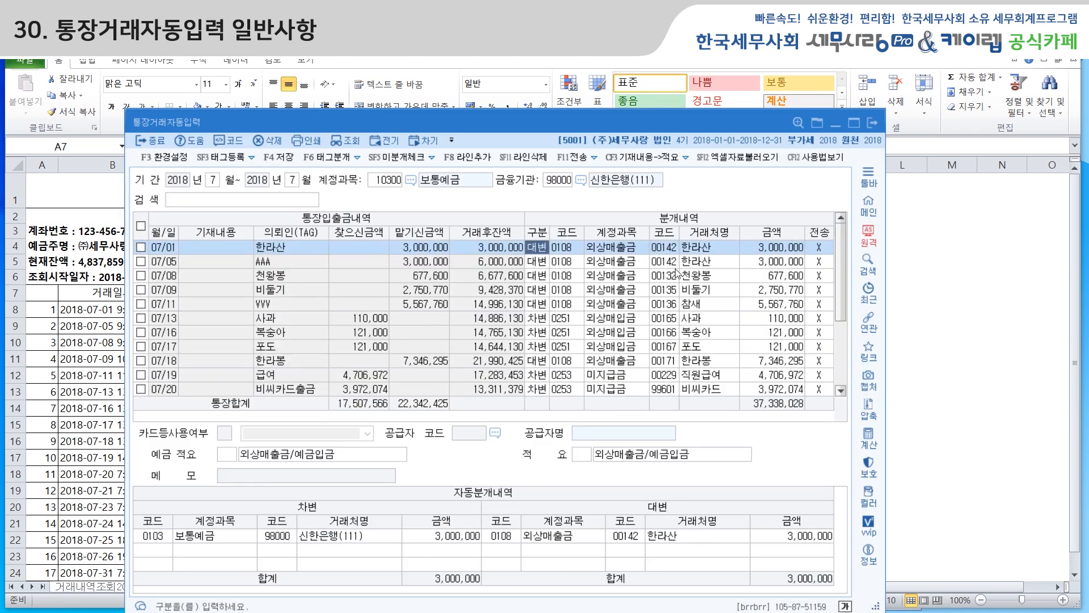
In the tag registration settings, add 이자-32-***** as an additional TAG for the 이자비용/예금인출 tag and confirm
{"action": "left_click_drag", "start_coordinate": [839, 282], "coordinate": [841, 380]}
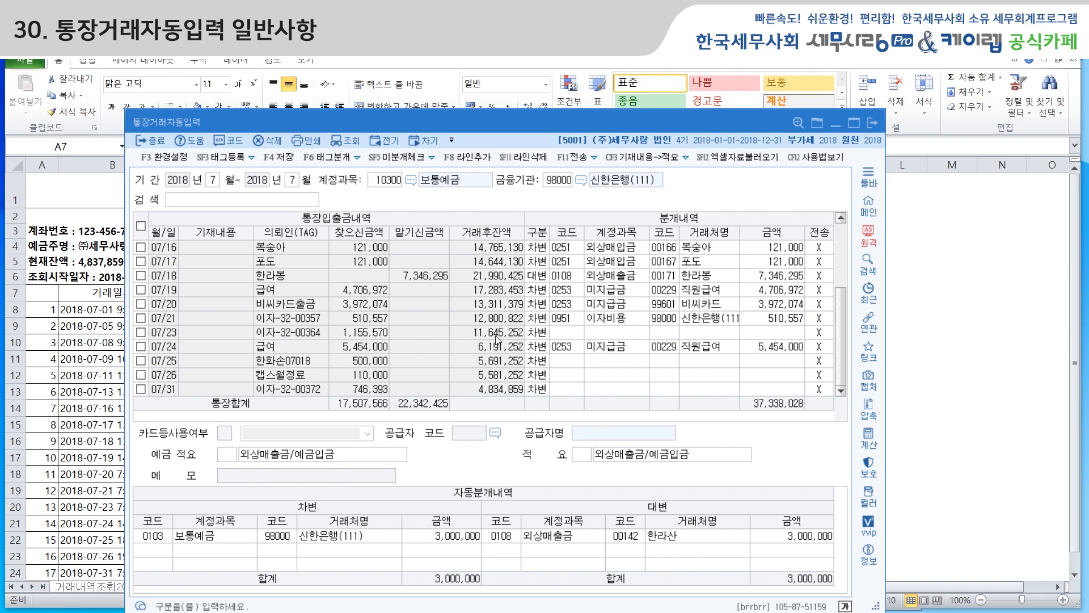
{"action": "left_click", "coordinate": [630, 322]}
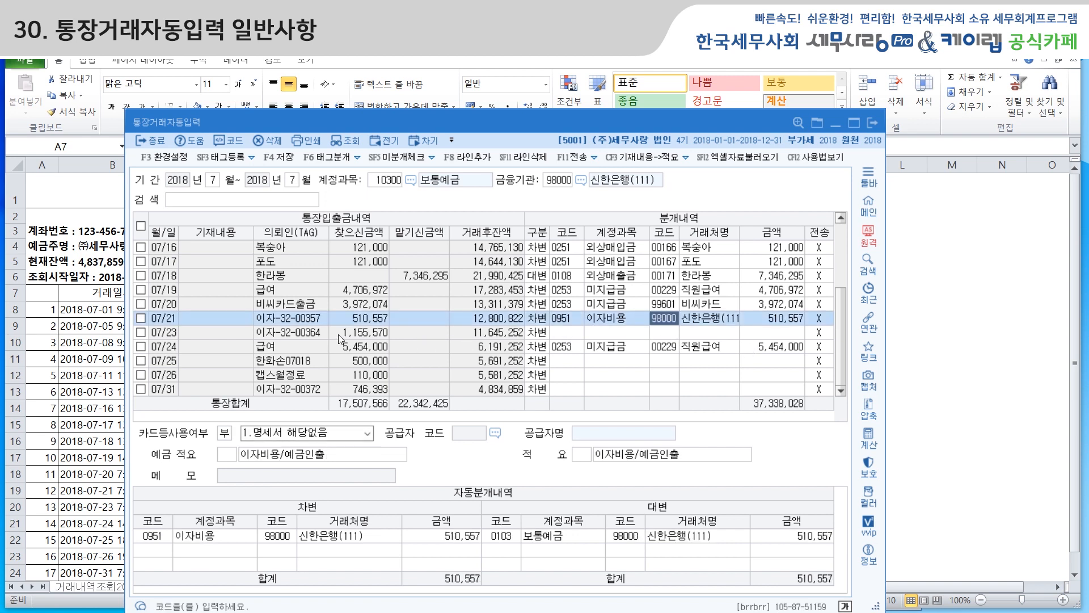
{"action": "left_click", "coordinate": [271, 337]}
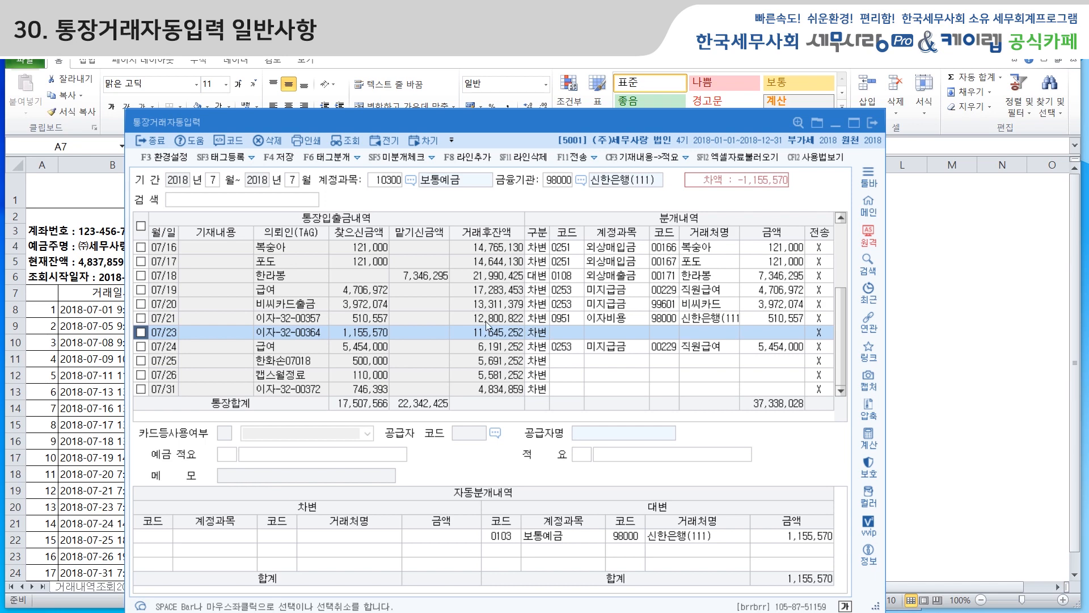
{"action": "left_click", "coordinate": [221, 157]}
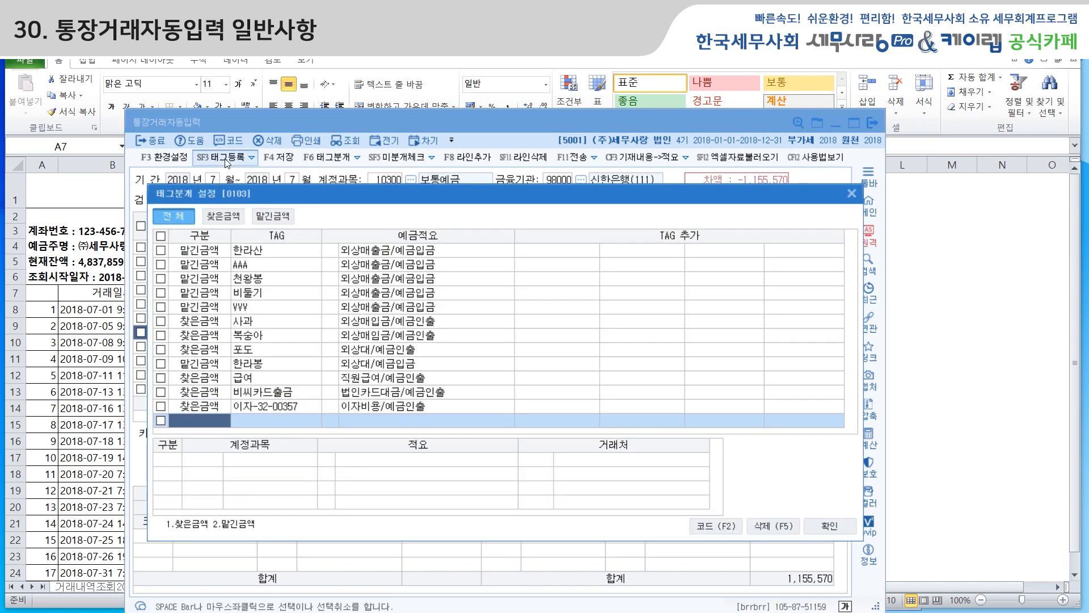
{"action": "left_click", "coordinate": [304, 408]}
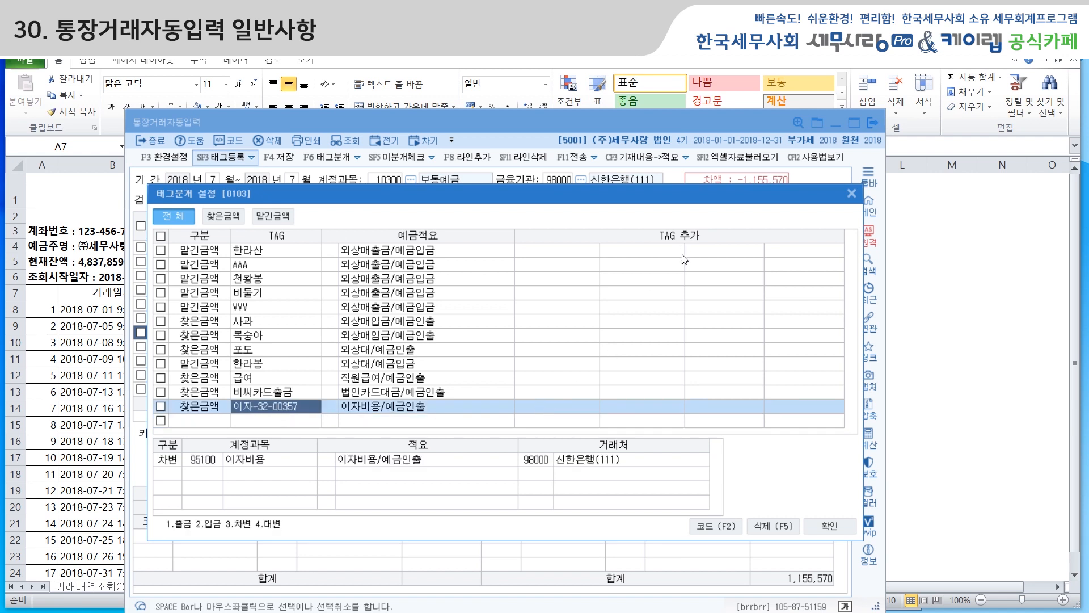
{"action": "left_click", "coordinate": [569, 410]}
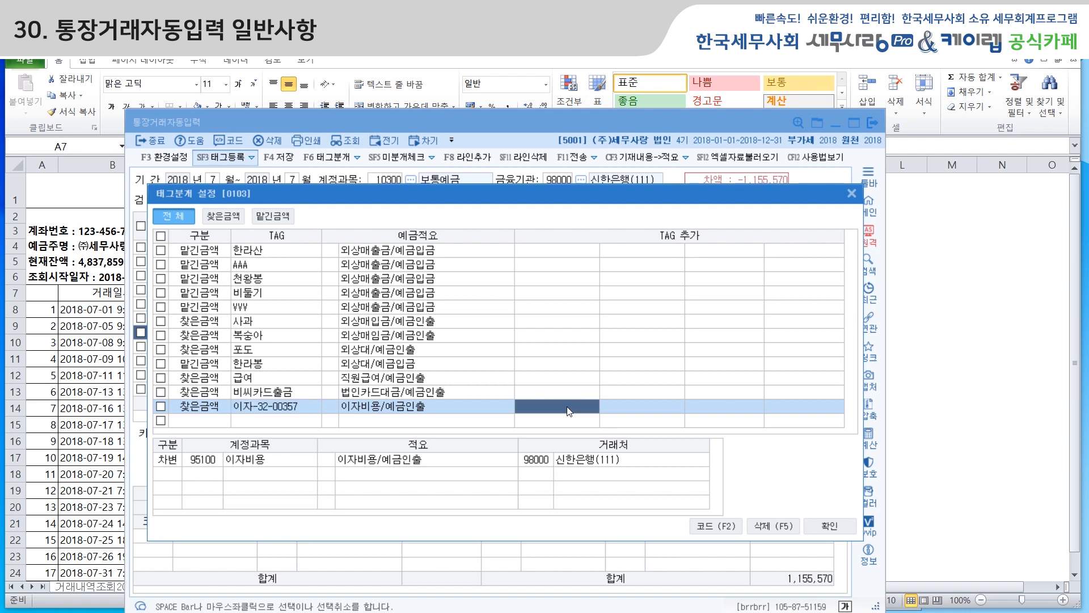
{"action": "type", "text": "이자"}
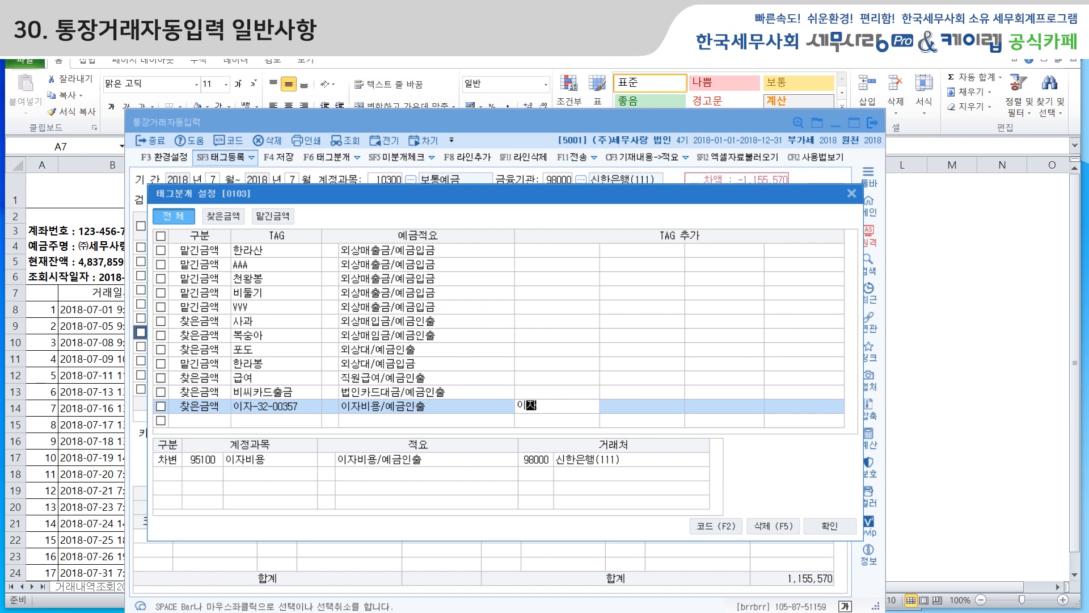
{"action": "type", "text": "-32-"}
{"action": "type", "text": "*****"}
{"action": "key", "text": "Return"}
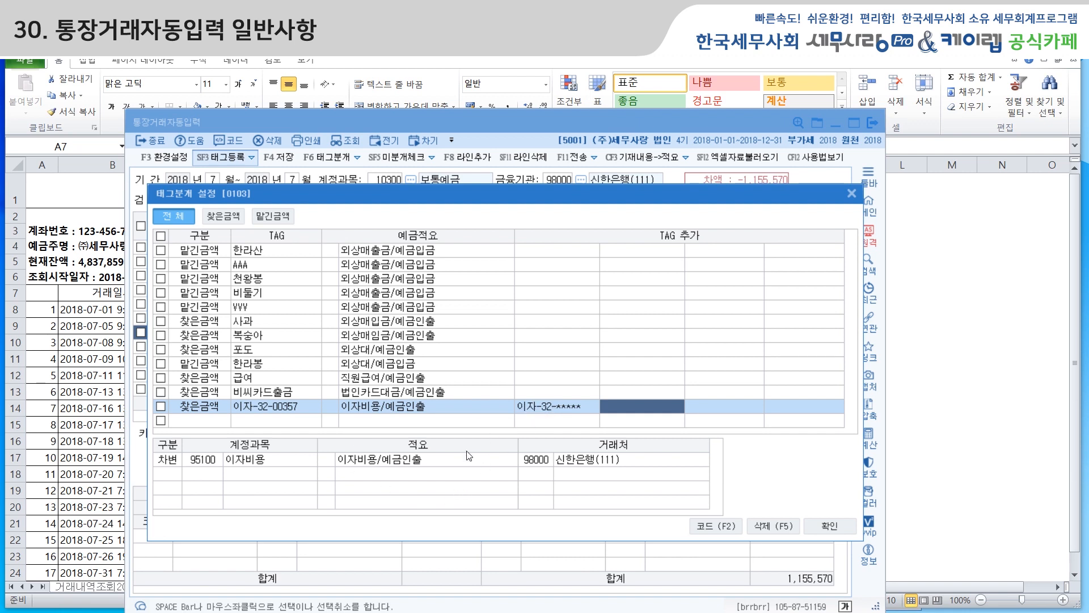
{"action": "left_click", "coordinate": [830, 525]}
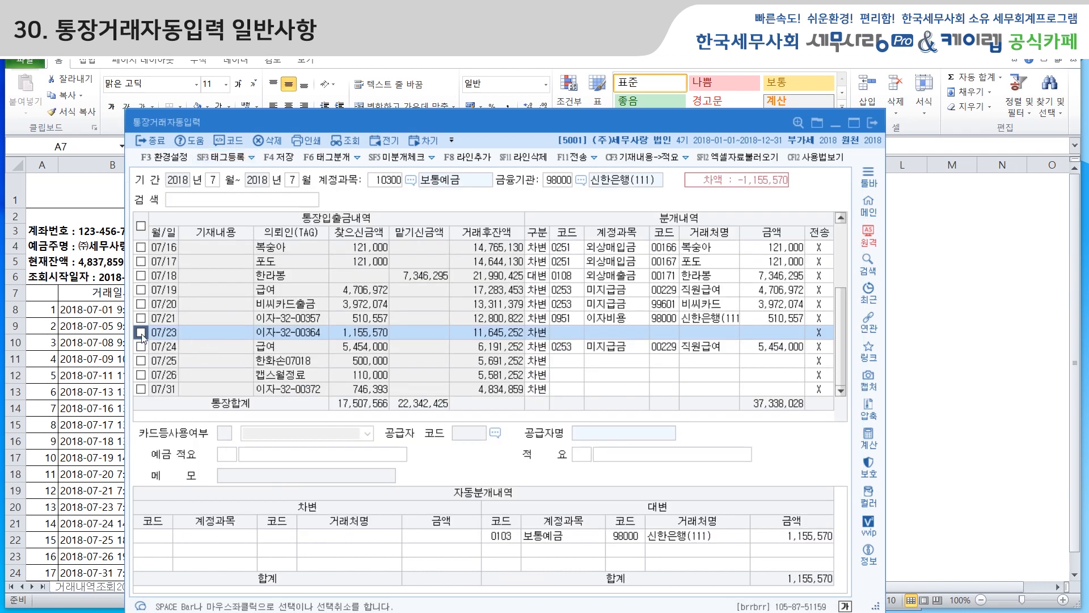
Select the 07/23 and 07/31 interest withdrawals, run 태그분개 on them, and check their journal lines
{"action": "left_click", "coordinate": [141, 389]}
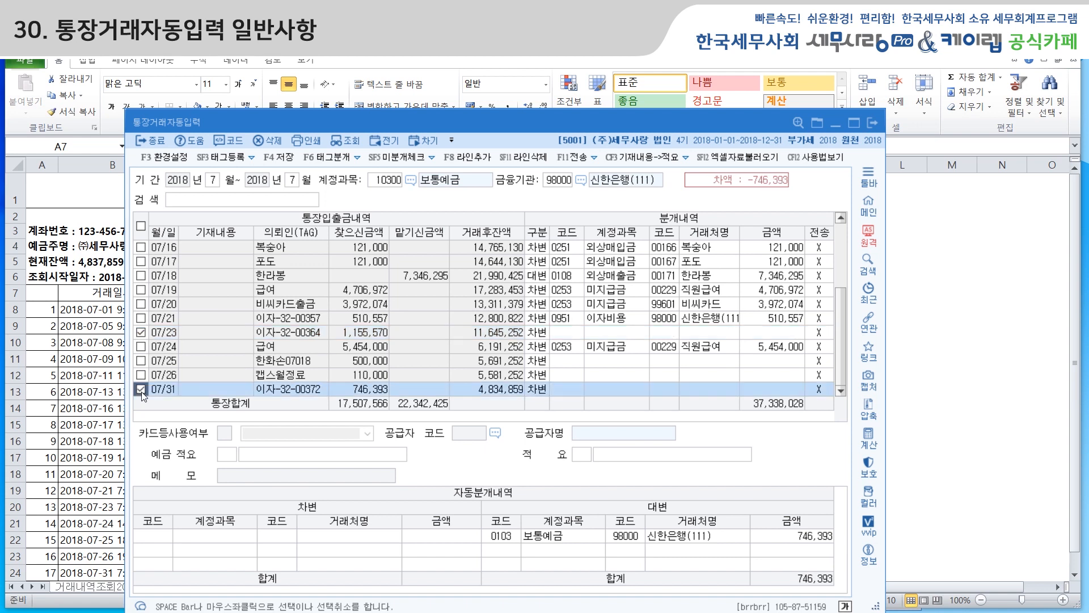
{"action": "left_click", "coordinate": [333, 162]}
{"action": "left_click", "coordinate": [526, 407]}
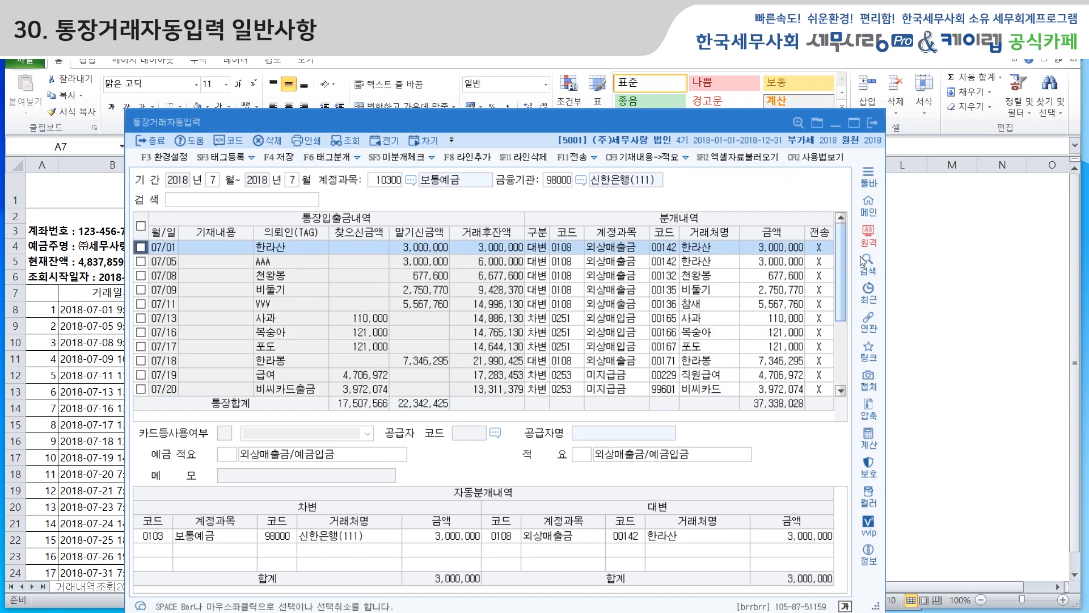
{"action": "left_click_drag", "start_coordinate": [839, 263], "coordinate": [842, 348]}
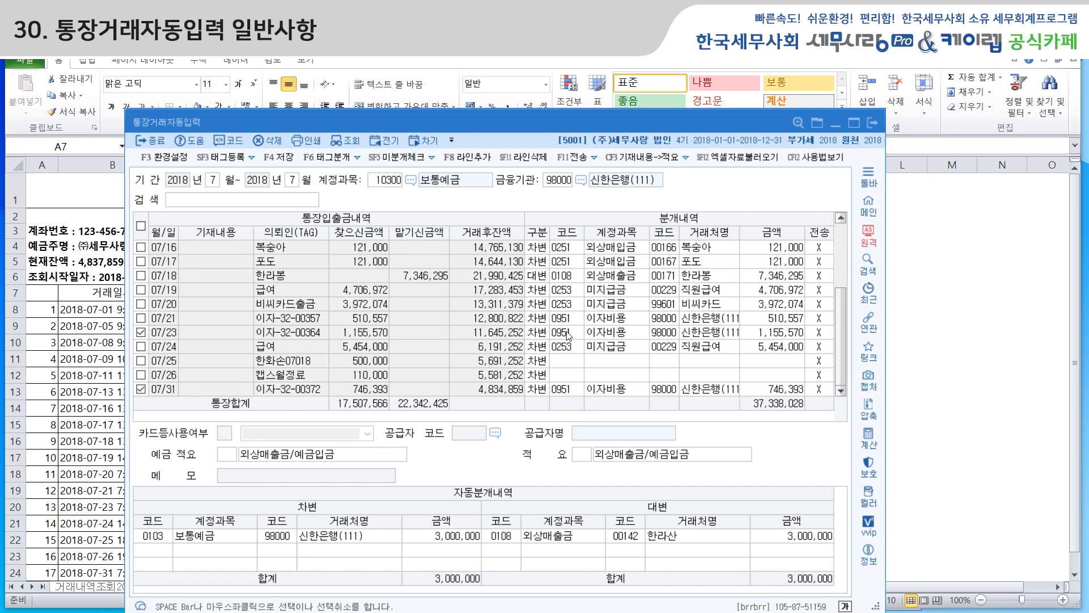
{"action": "left_click", "coordinate": [567, 334]}
{"action": "left_click", "coordinate": [566, 390]}
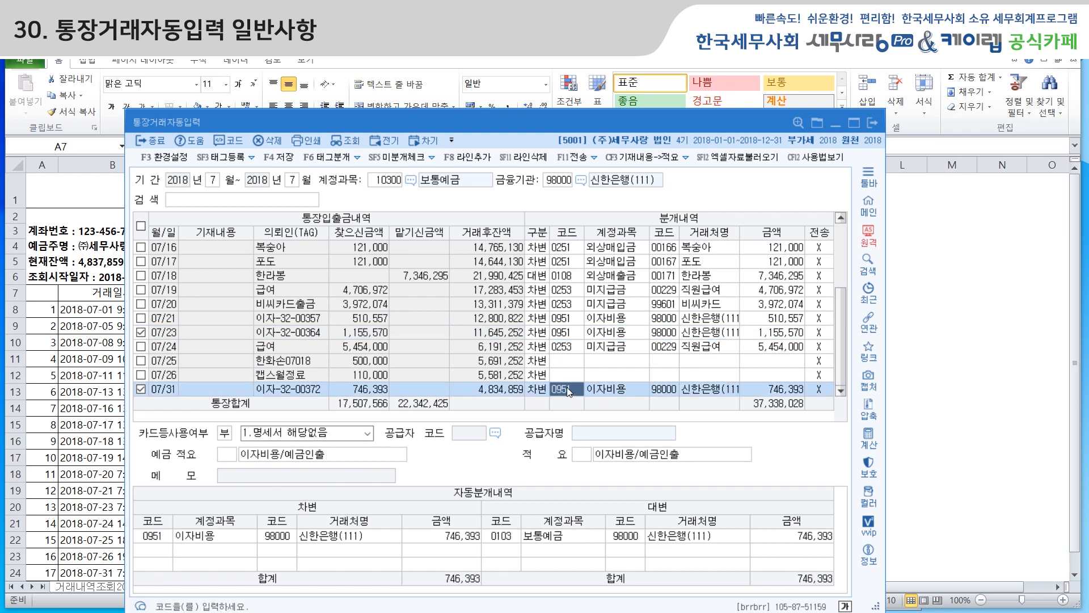
Assign account 0821 보험료 to the 07/25 한화손07018 withdrawal and agree to register it as a tag
{"action": "left_click", "coordinate": [569, 360]}
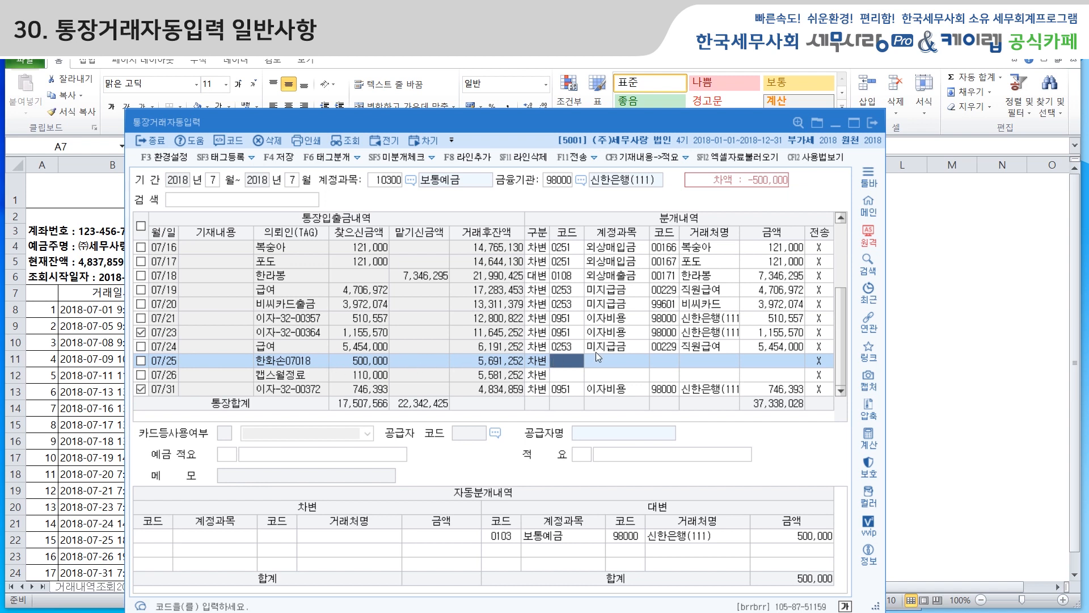
{"action": "type", "text": "821"}
{"action": "key", "text": "Return"}
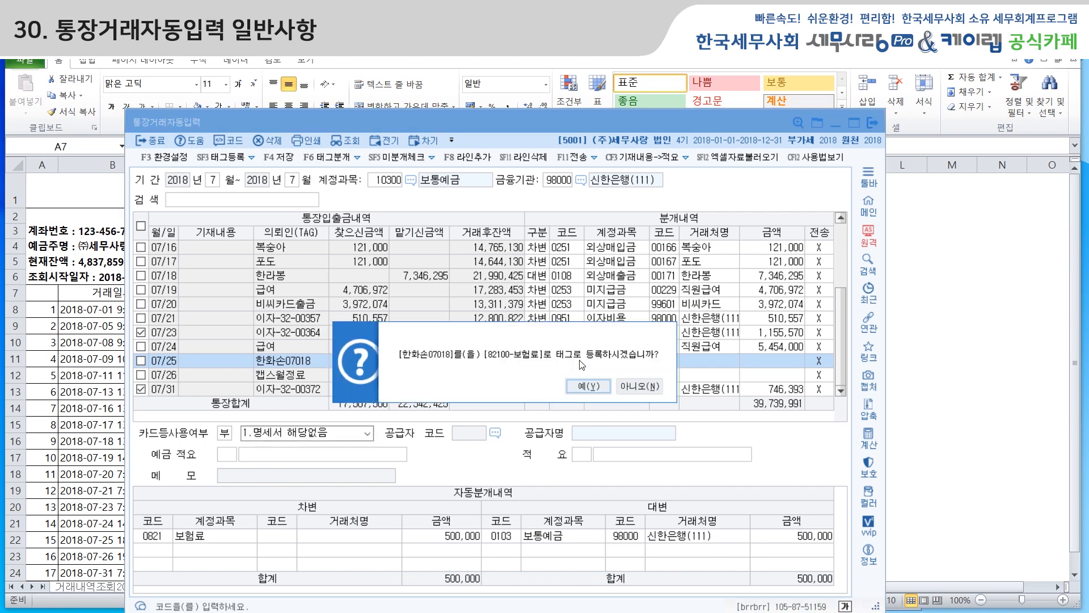
{"action": "key", "text": "Return"}
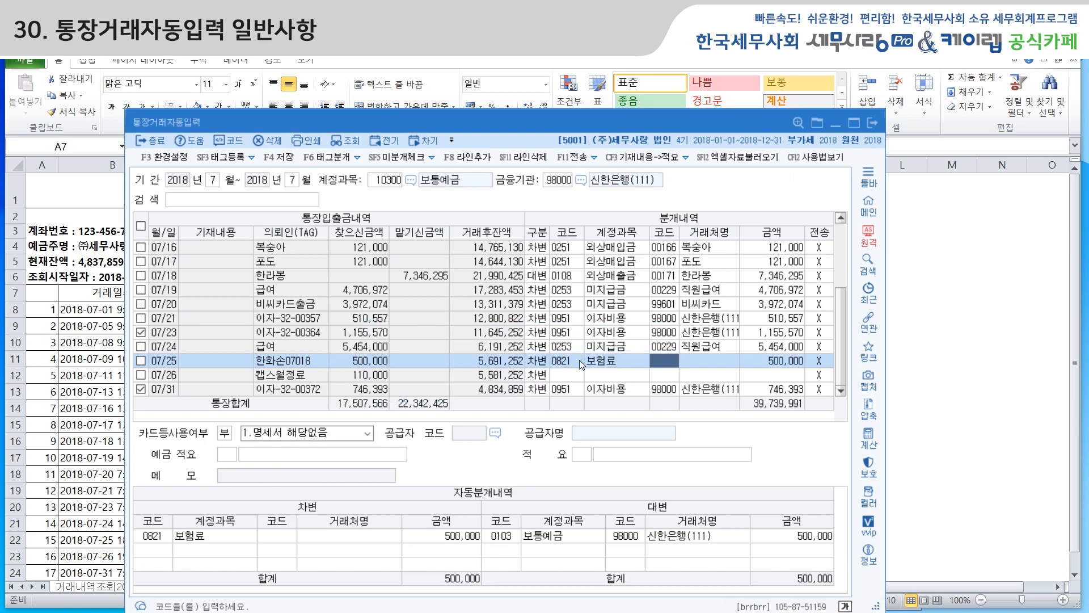
Enter 한화손해보험 as the counterparty of the 07/25 withdrawal and register it as a new purchase counterparty
{"action": "key", "text": "Return"}
{"action": "type", "text": "한"}
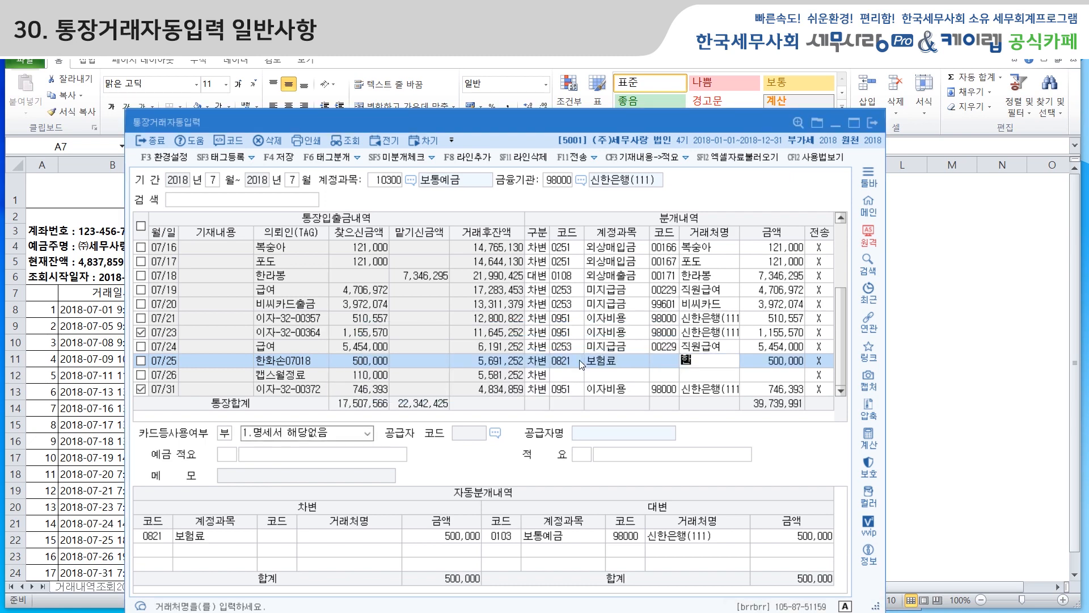
{"action": "type", "text": "화손해보험"}
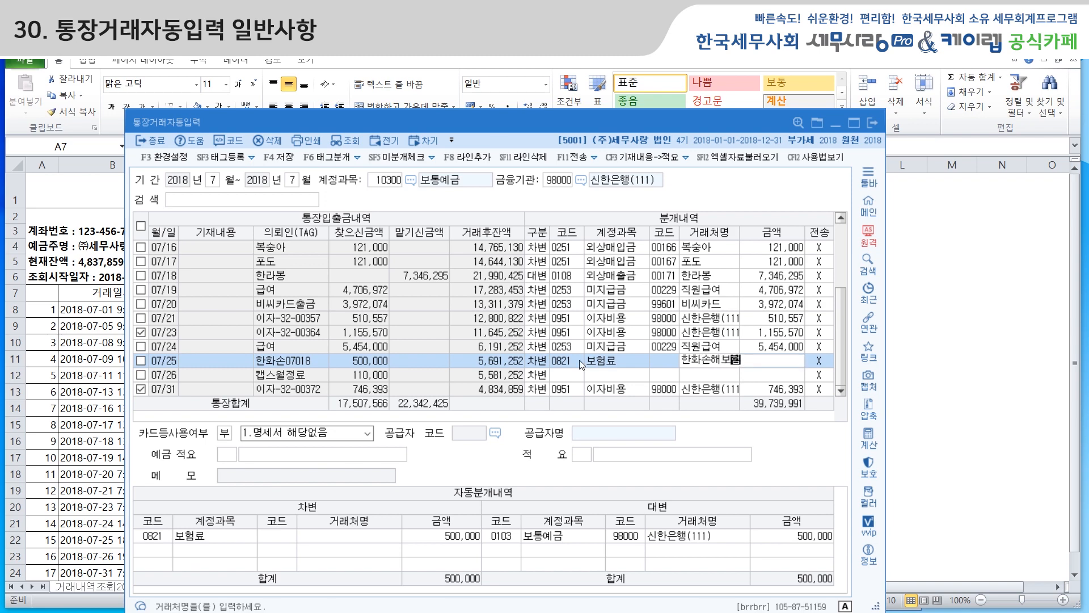
{"action": "key", "text": "Return"}
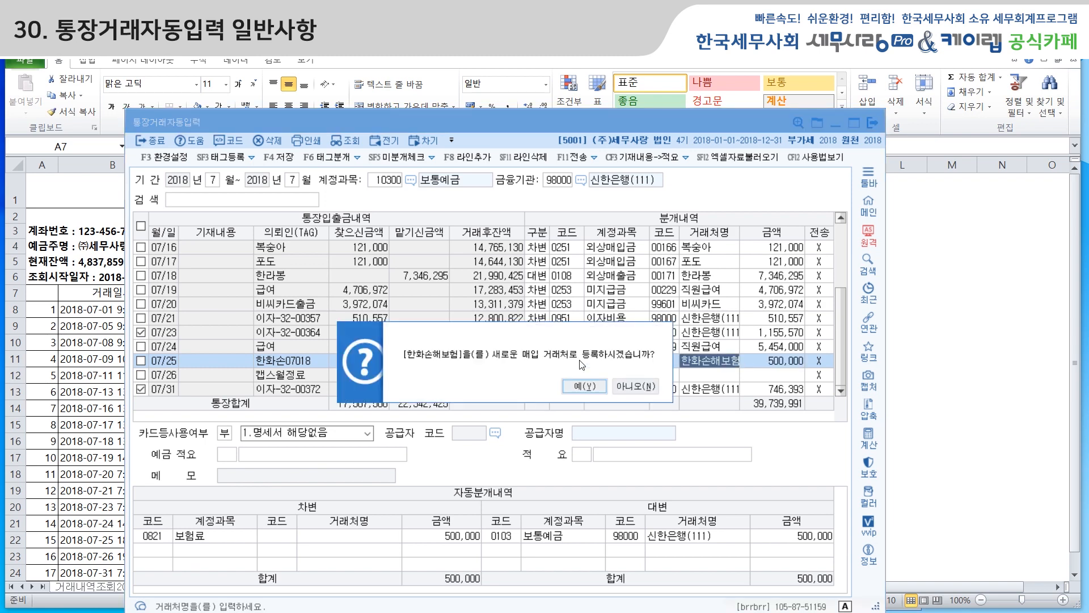
{"action": "key", "text": "Return"}
{"action": "key", "text": "Return"}
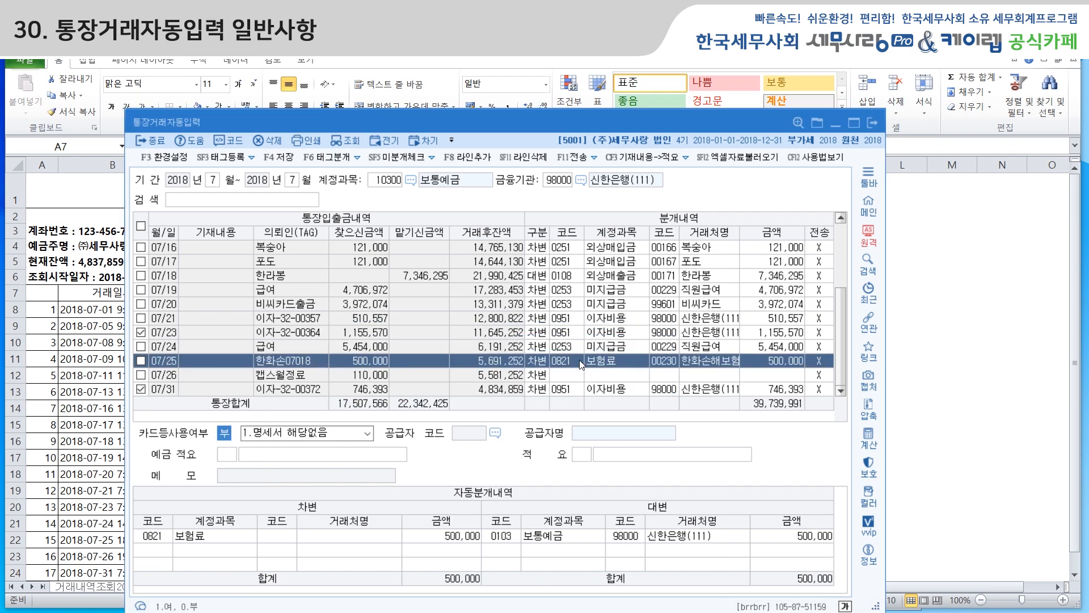
Classify the 07/25 insurance payment as 3.명세서 제출제외대상 and set both its deposit and counter-entry descriptions to 자동차보험료/예금인출
{"action": "left_click", "coordinate": [370, 434]}
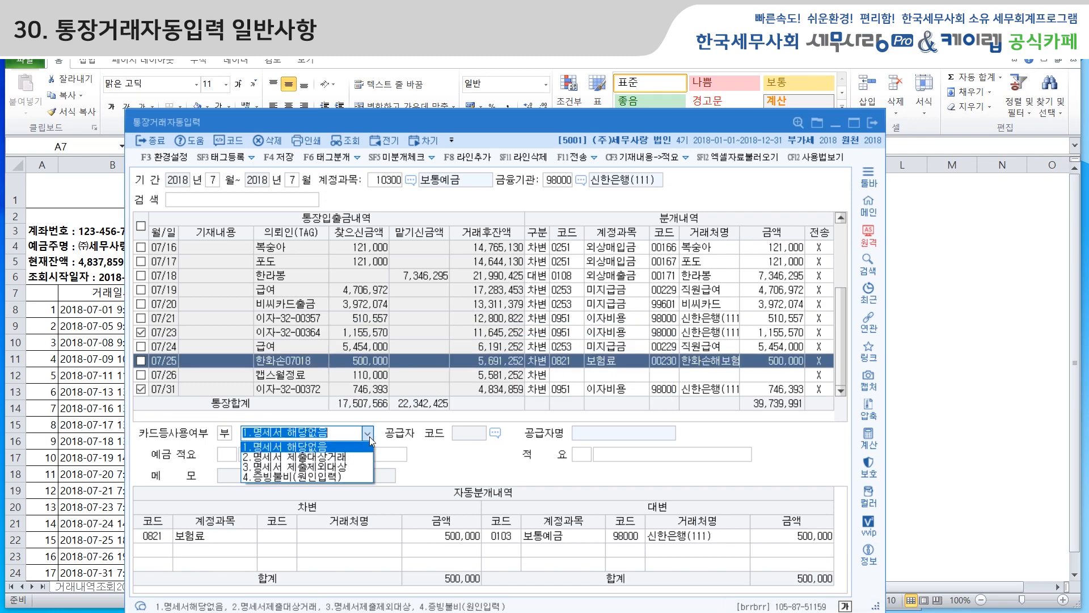
{"action": "left_click", "coordinate": [358, 469]}
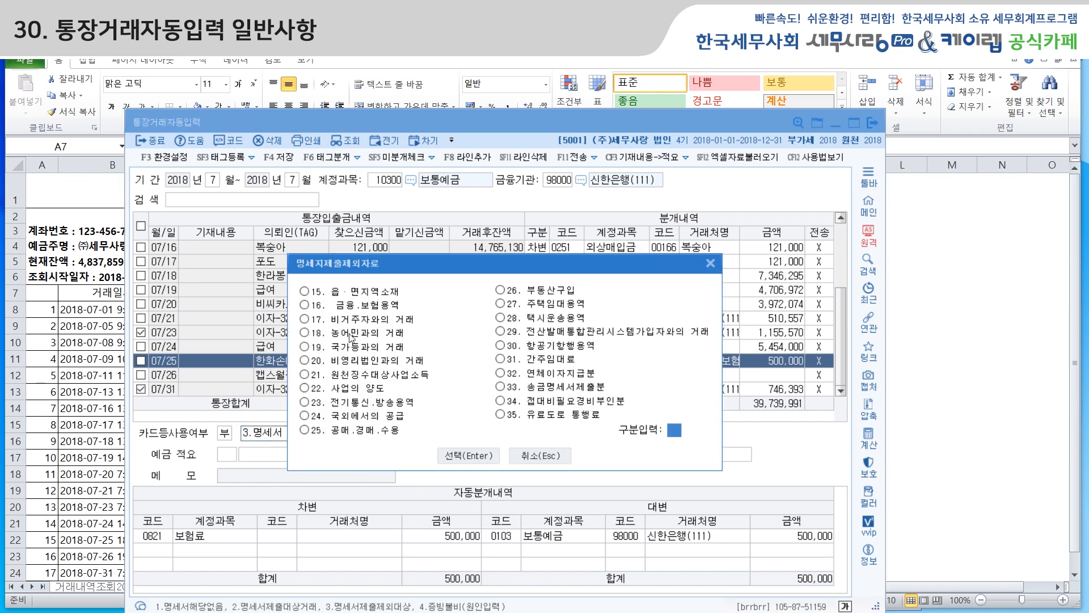
{"action": "left_click", "coordinate": [453, 454]}
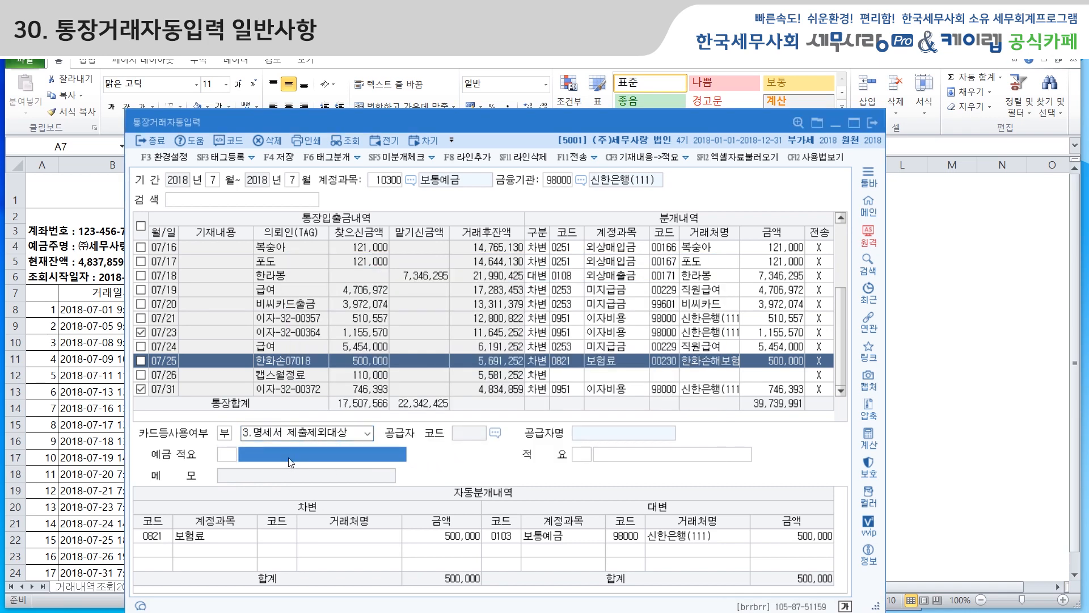
{"action": "type", "text": "자동차보험"}
{"action": "type", "text": "료"}
{"action": "type", "text": "/예금인출"}
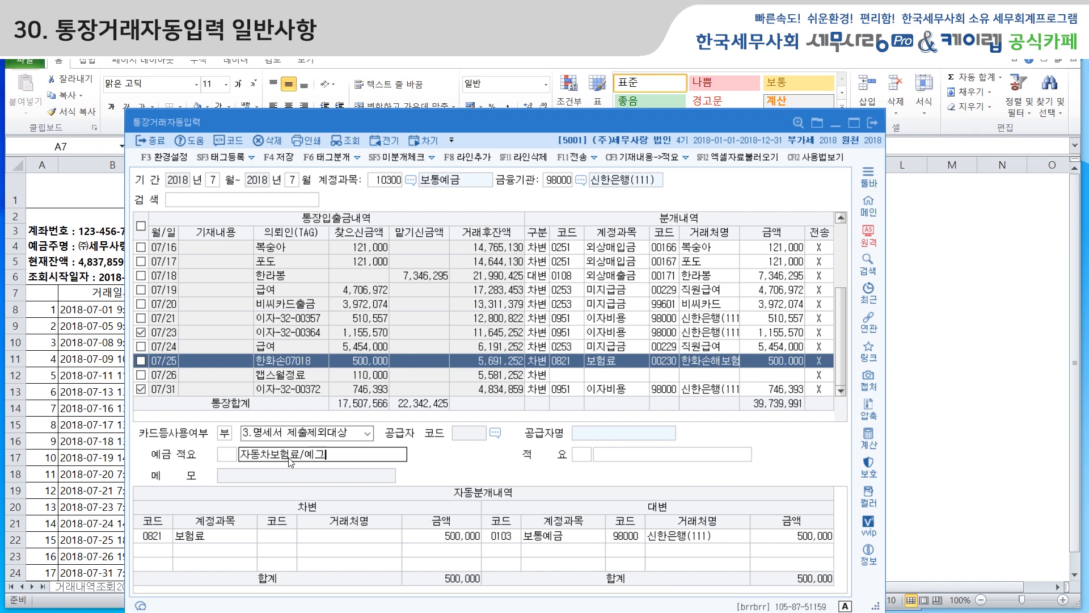
{"action": "key", "text": "Return"}
{"action": "key", "text": "Return"}
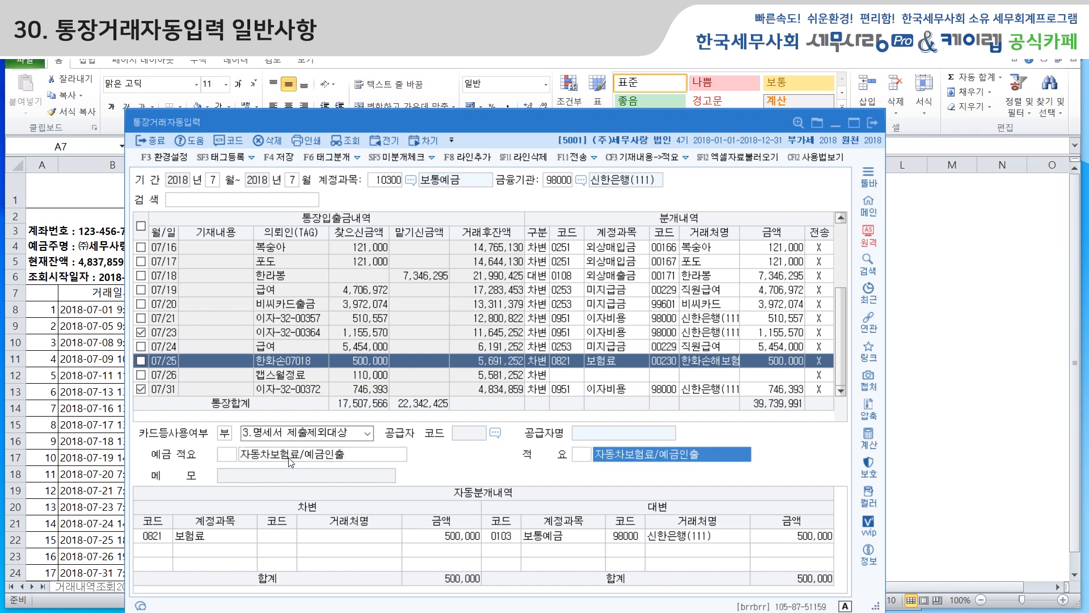
{"action": "left_click", "coordinate": [314, 361]}
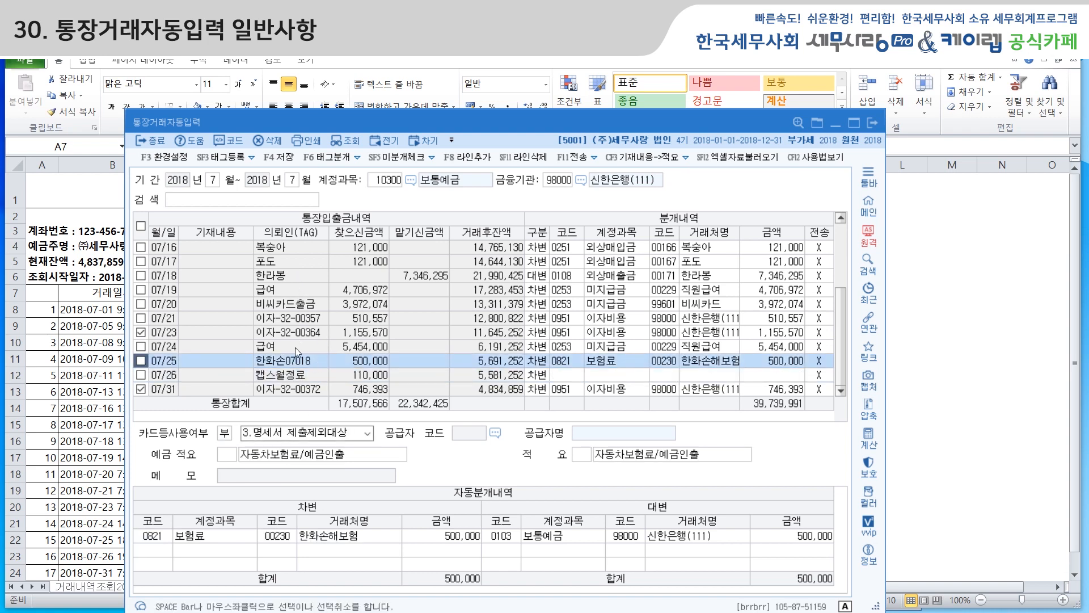
In the tag registration settings, add 한화손***** as an additional TAG for the 한화손07018 tag and close the settings
{"action": "left_click", "coordinate": [241, 161]}
{"action": "left_click", "coordinate": [551, 407]}
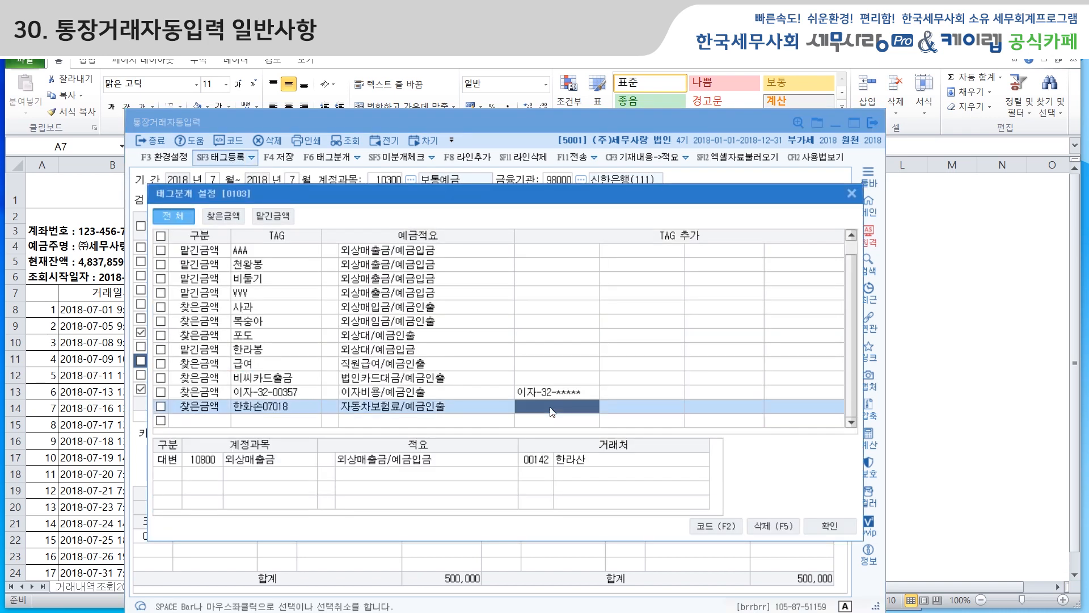
{"action": "type", "text": "한화손"}
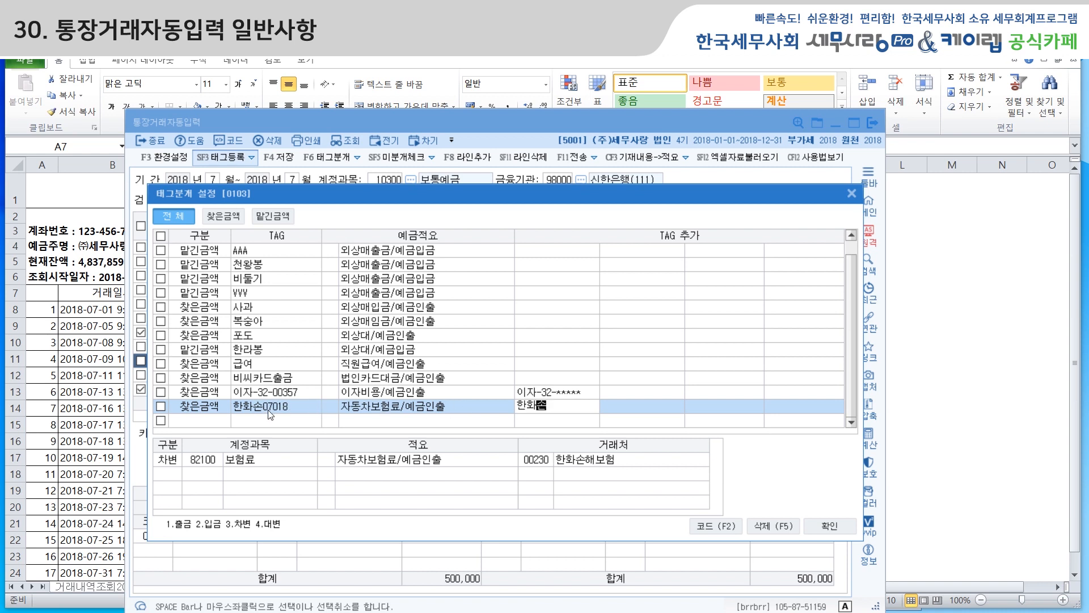
{"action": "type", "text": "ㅎ"}
{"action": "type", "text": "****"}
{"action": "key", "text": "Return"}
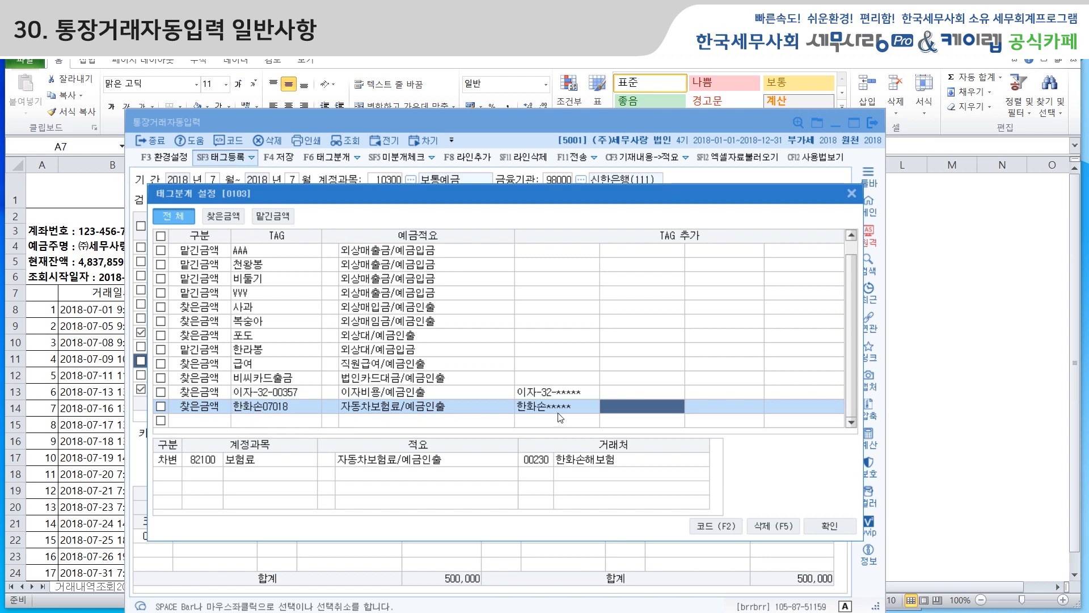
{"action": "left_click", "coordinate": [852, 194]}
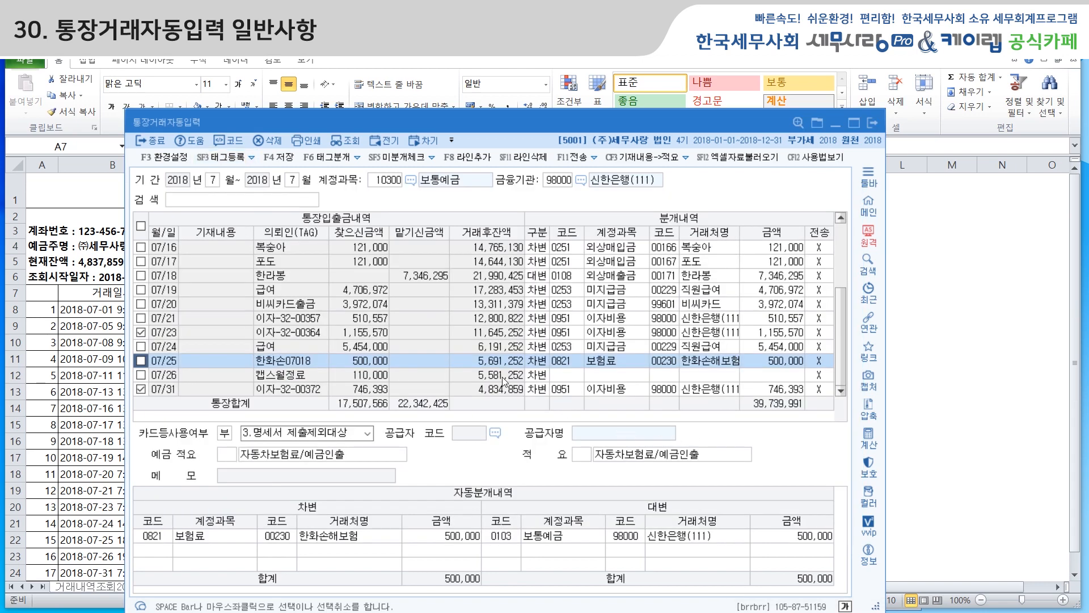
Assign account 0831 수수료비용 to the 07/26 캡스월정료 withdrawal and agree to register it as a tag
{"action": "left_click", "coordinate": [574, 379]}
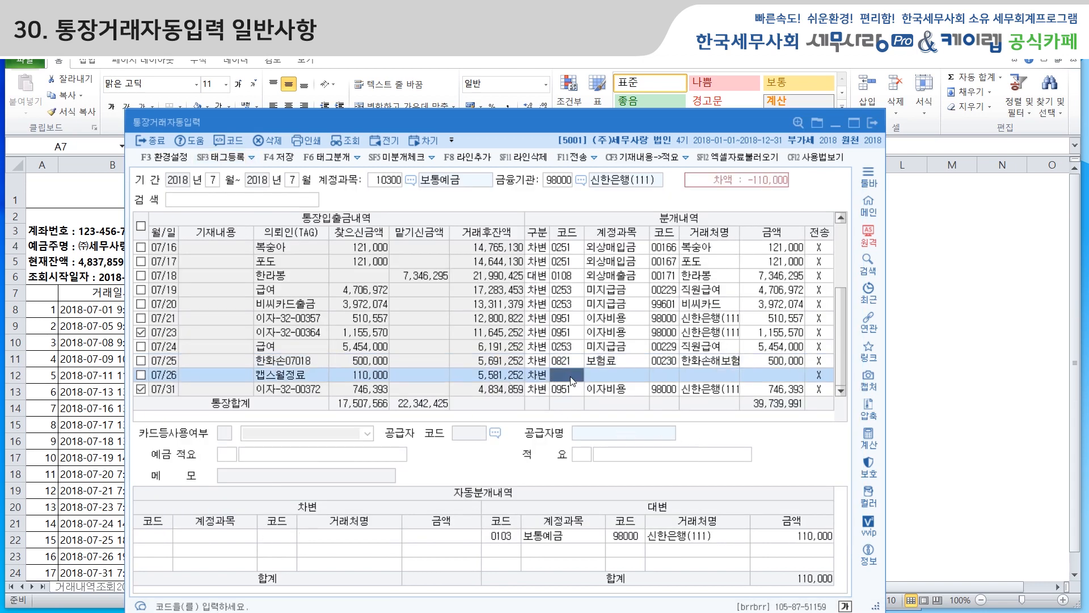
{"action": "type", "text": "831"}
{"action": "key", "text": "Return"}
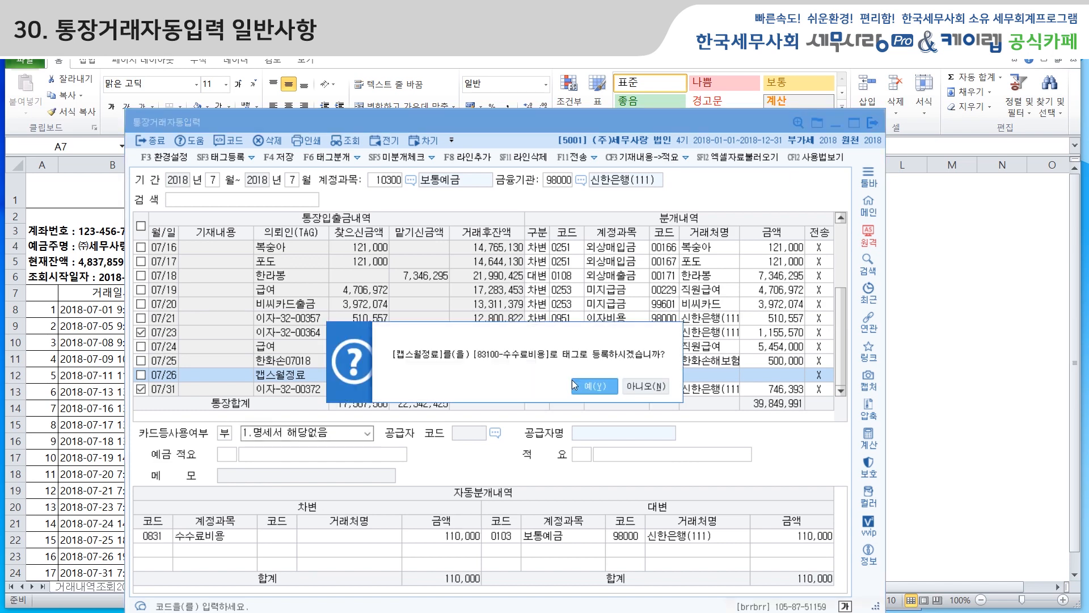
{"action": "key", "text": "Return"}
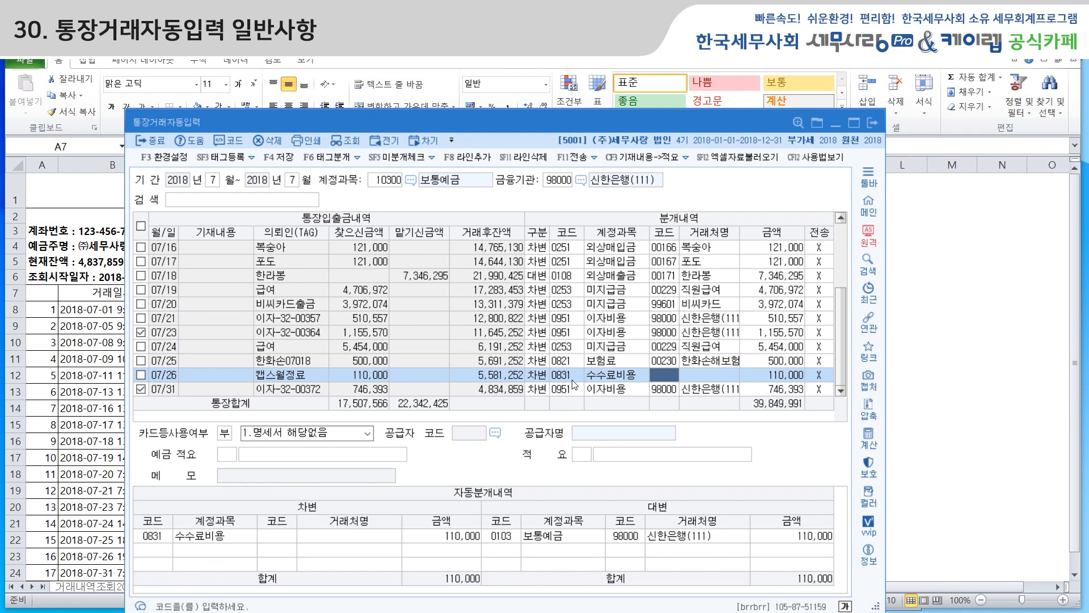
Enter 캡스 as the counterparty of the 07/26 withdrawal and register it as a new purchase counterparty
{"action": "key", "text": "Return"}
{"action": "type", "text": "캐"}
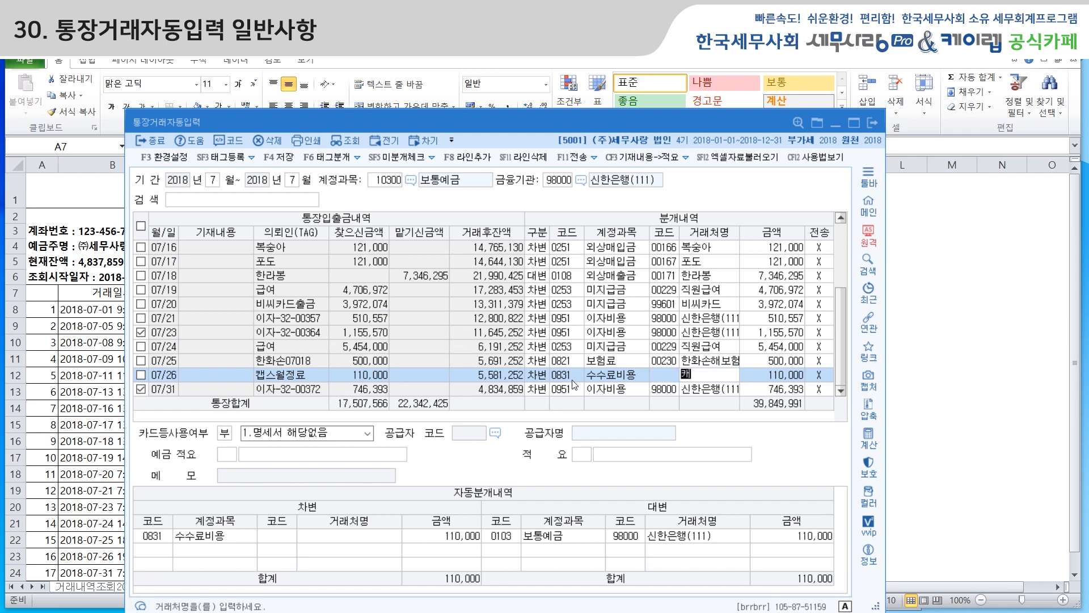
{"action": "type", "text": "스"}
{"action": "key", "text": "Return"}
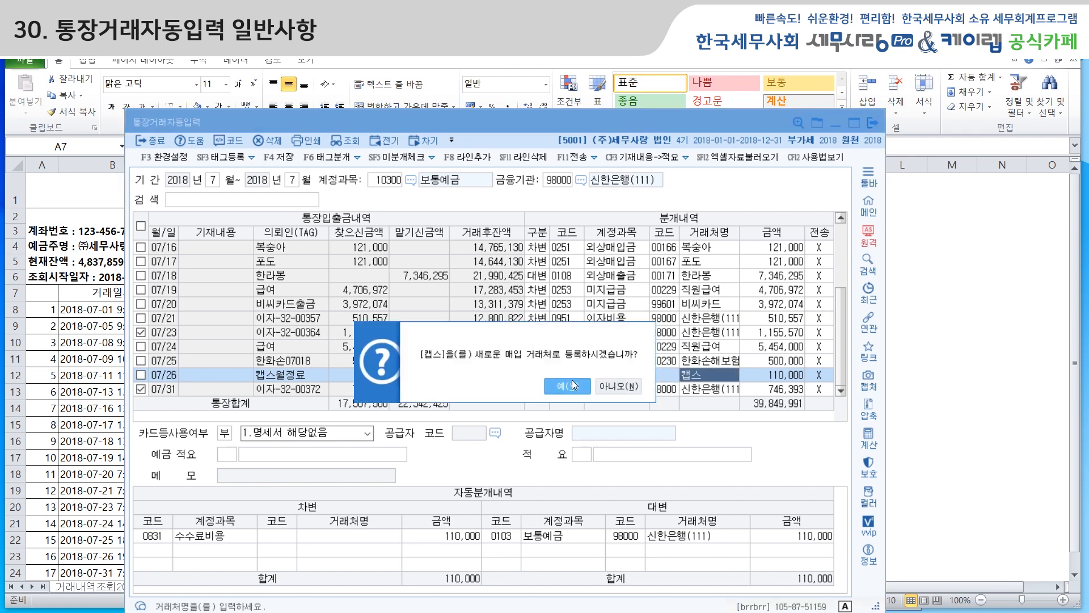
{"action": "key", "text": "Return"}
{"action": "key", "text": "Return"}
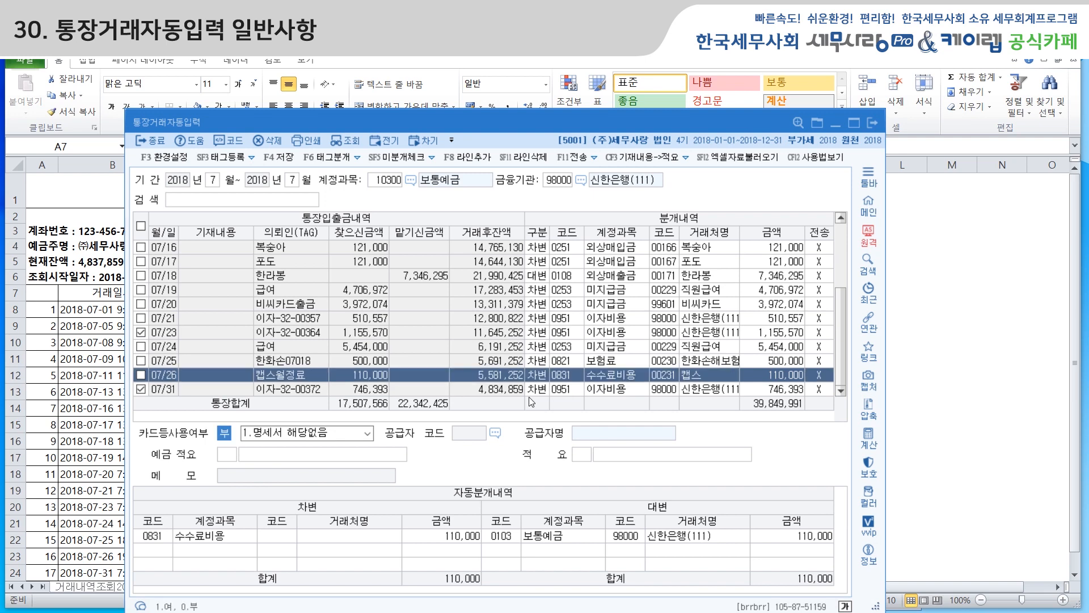
Classify the 07/26 fee as 2.명세서 제출대상거래 and choose 00106 도약 as its receipt supplier
{"action": "left_click", "coordinate": [367, 434]}
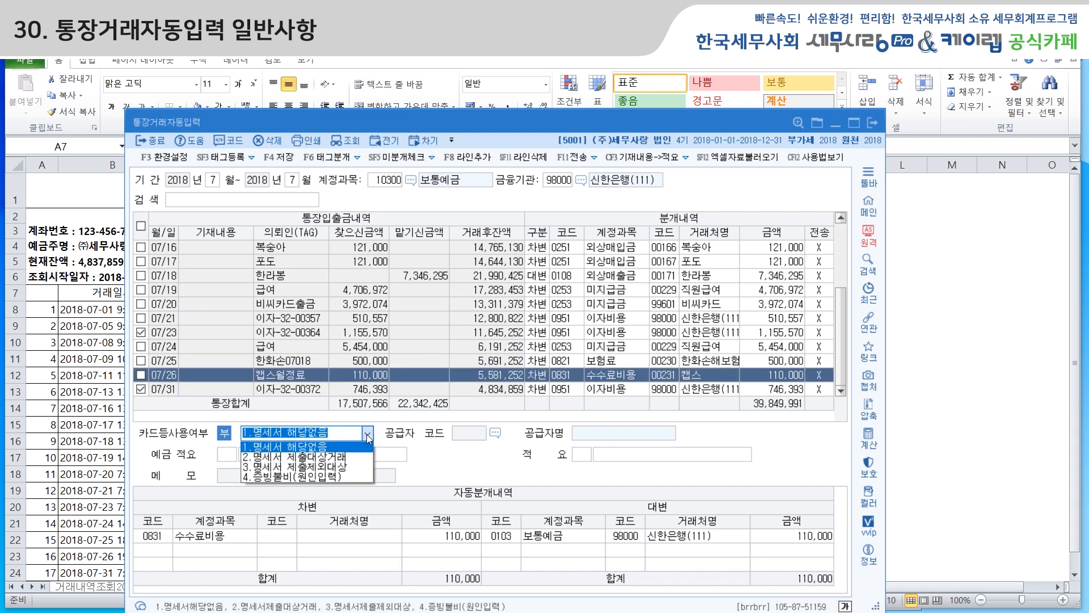
{"action": "left_click", "coordinate": [357, 456]}
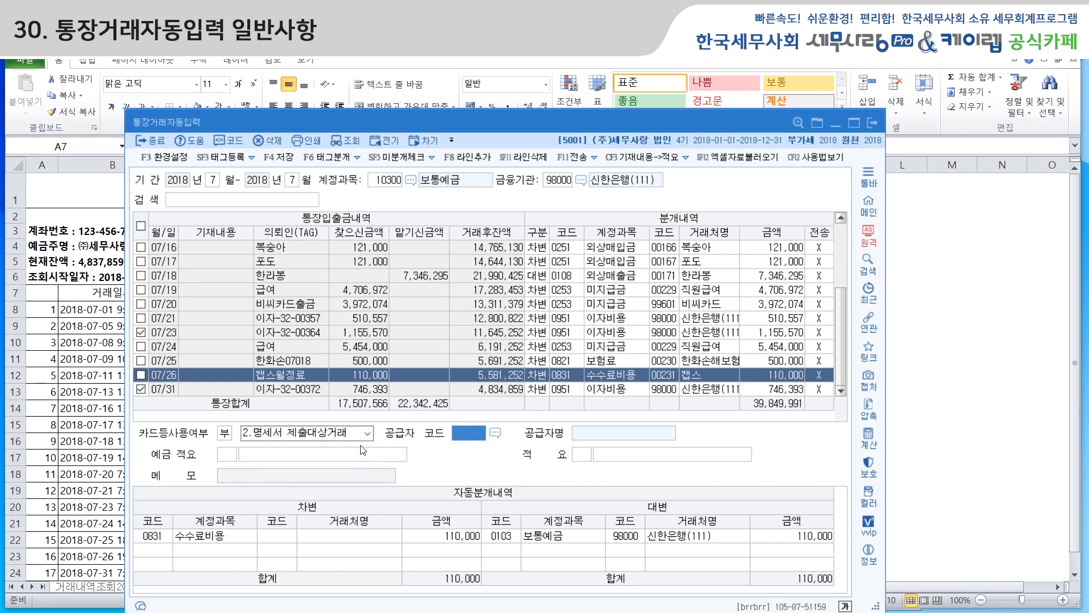
{"action": "left_click", "coordinate": [496, 433]}
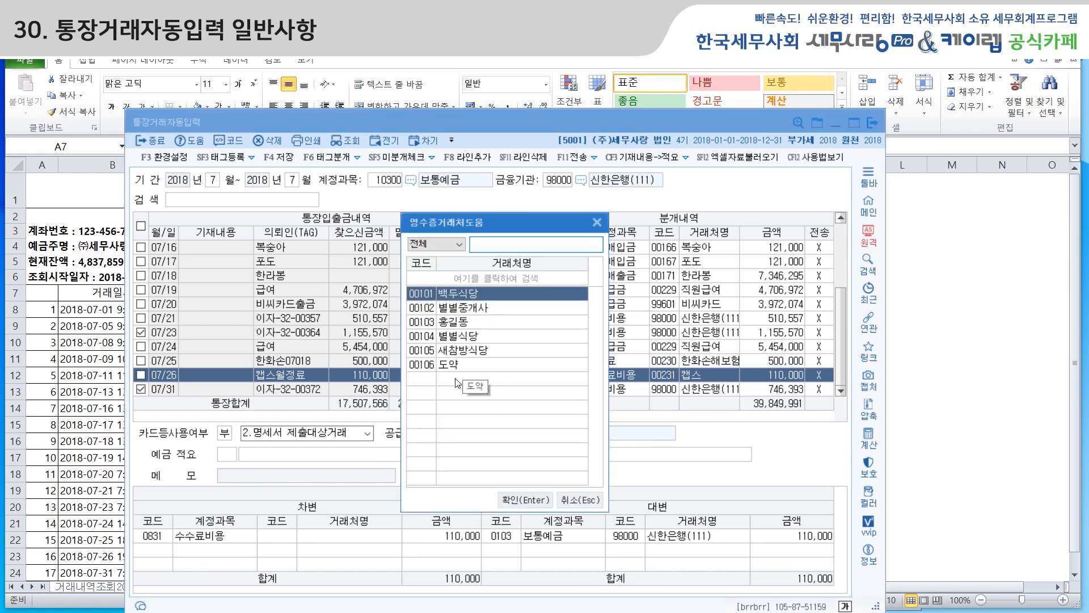
{"action": "left_click", "coordinate": [597, 222]}
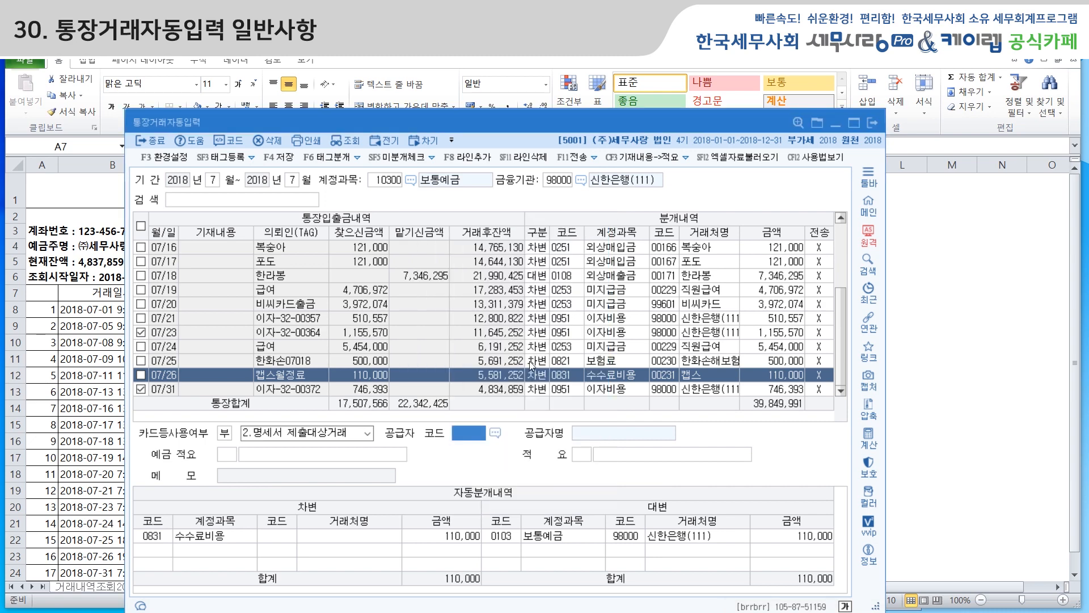
{"action": "left_click", "coordinate": [495, 434]}
{"action": "left_click", "coordinate": [465, 364]}
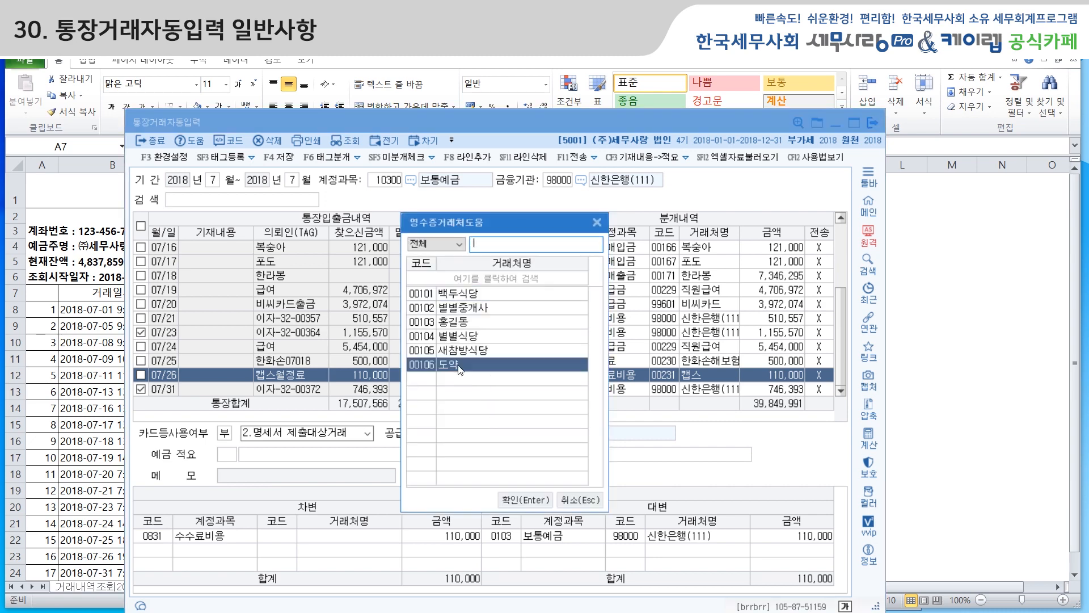
{"action": "left_click", "coordinate": [516, 501]}
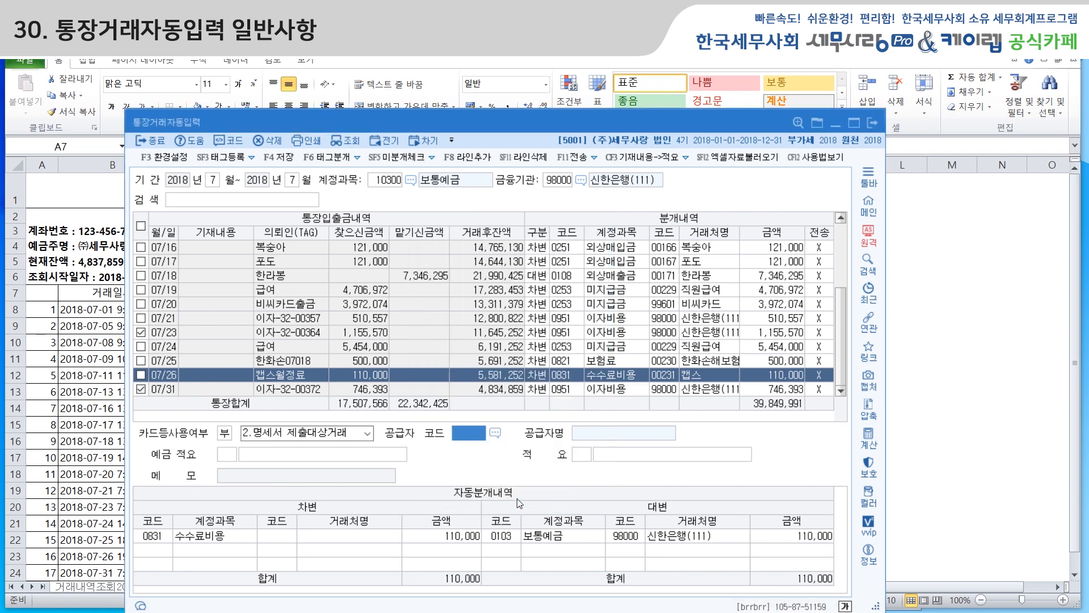
Enter 보안수수료/예금인출 as the deposit description of the 07/26 fee and carry it over to the counter-entry description
{"action": "left_click", "coordinate": [269, 456]}
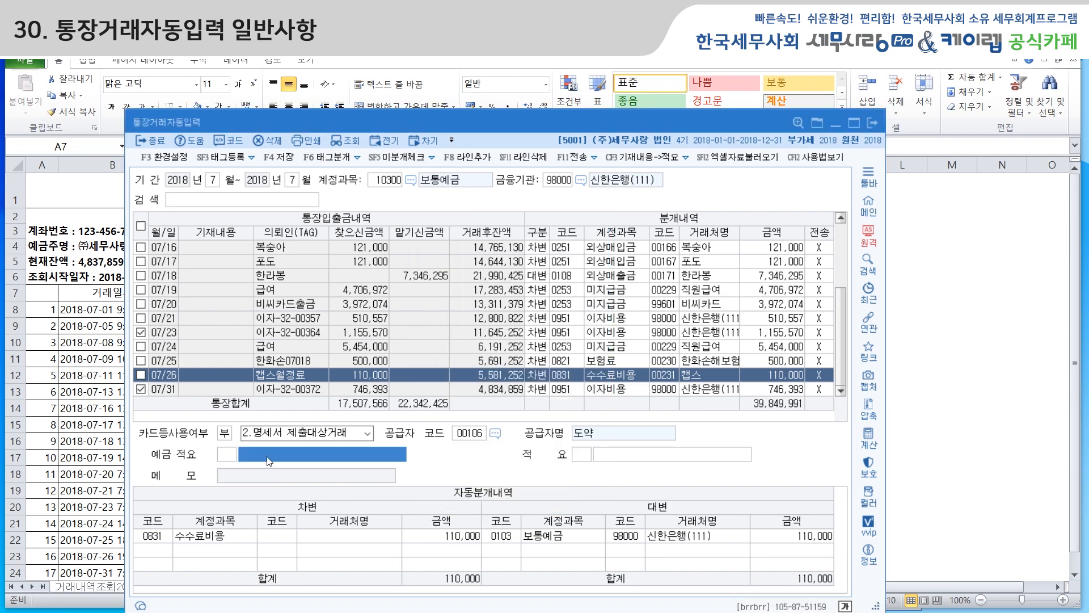
{"action": "type", "text": "보안수수료"}
{"action": "type", "text": "/예"}
{"action": "type", "text": "금인출"}
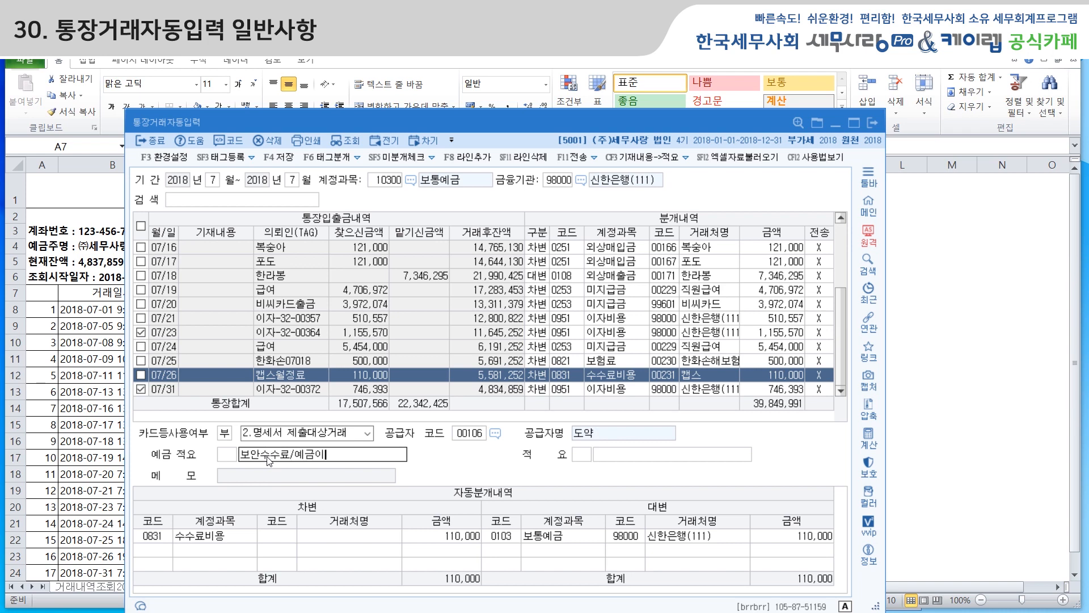
{"action": "key", "text": "Return"}
{"action": "key", "text": "Return"}
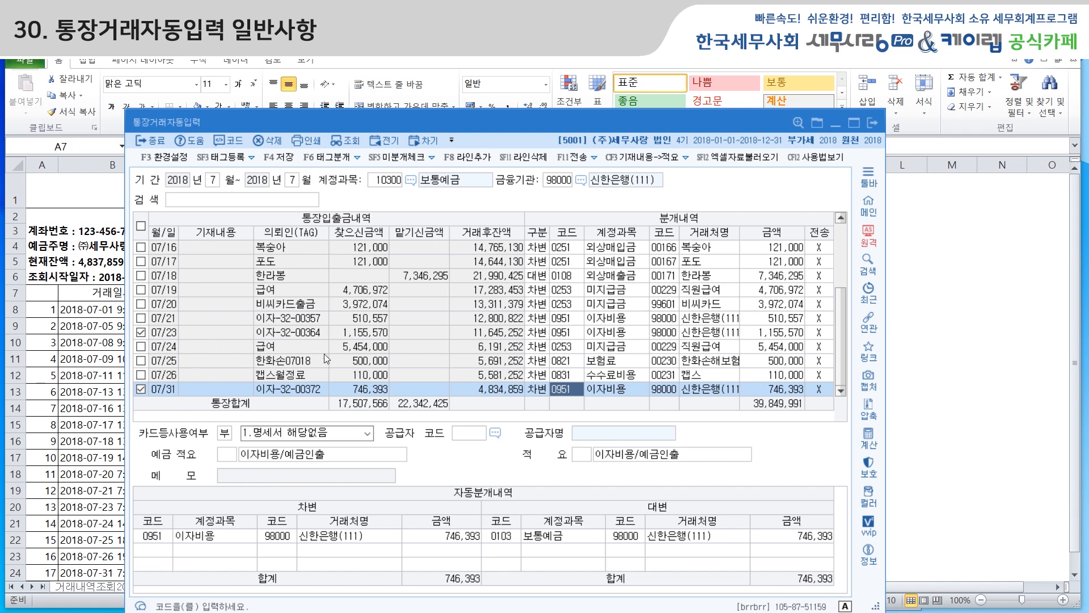
Select all July transactions in the list, transfer them as journal entries, and acknowledge the transfer
{"action": "left_click_drag", "start_coordinate": [842, 368], "coordinate": [833, 274]}
{"action": "left_click", "coordinate": [141, 227]}
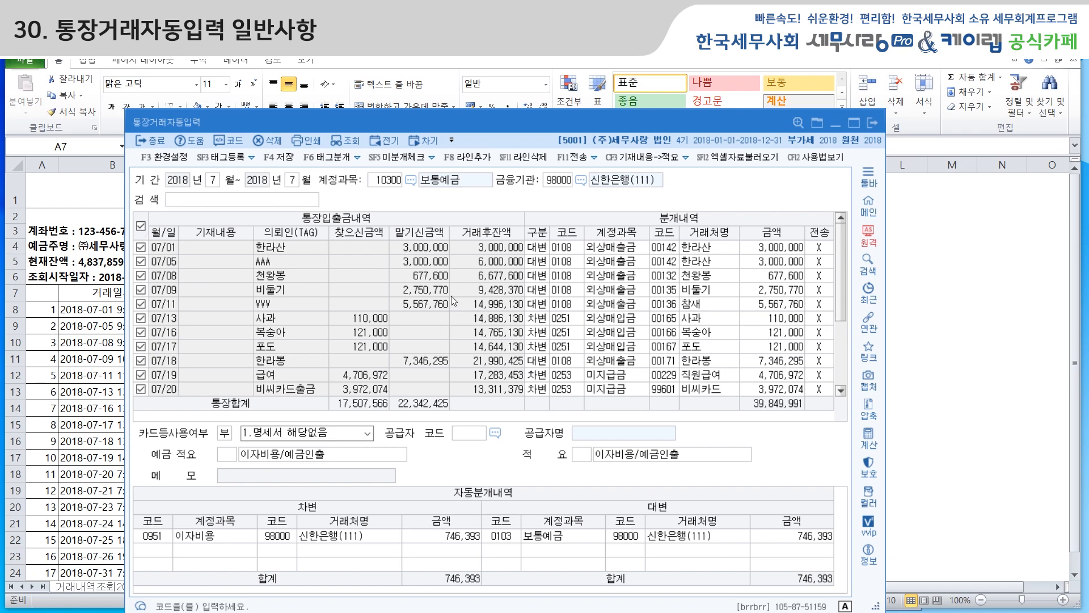
{"action": "left_click", "coordinate": [565, 158]}
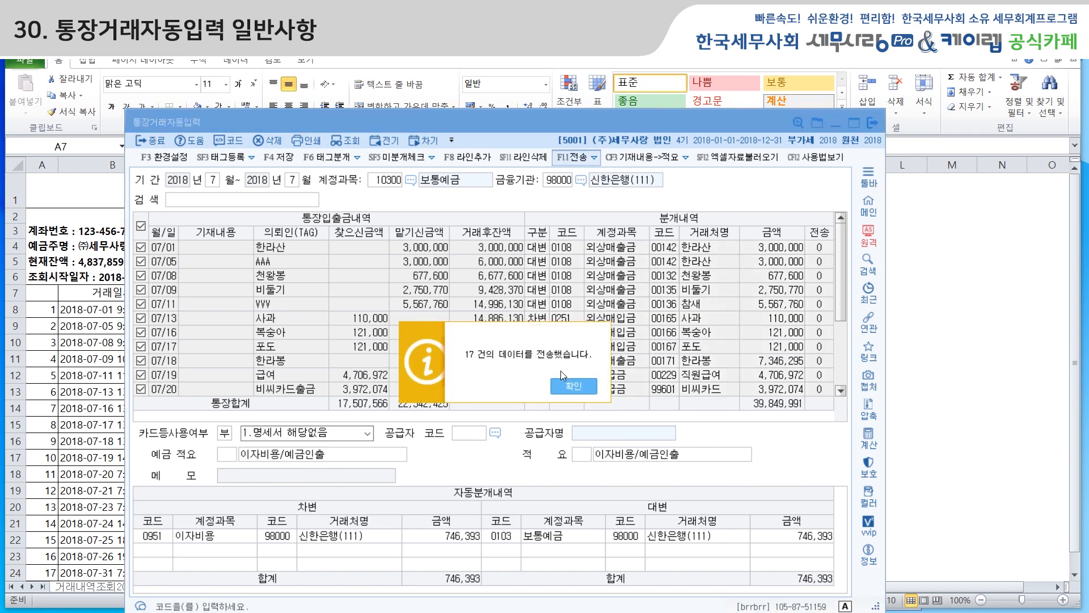
{"action": "left_click", "coordinate": [570, 386]}
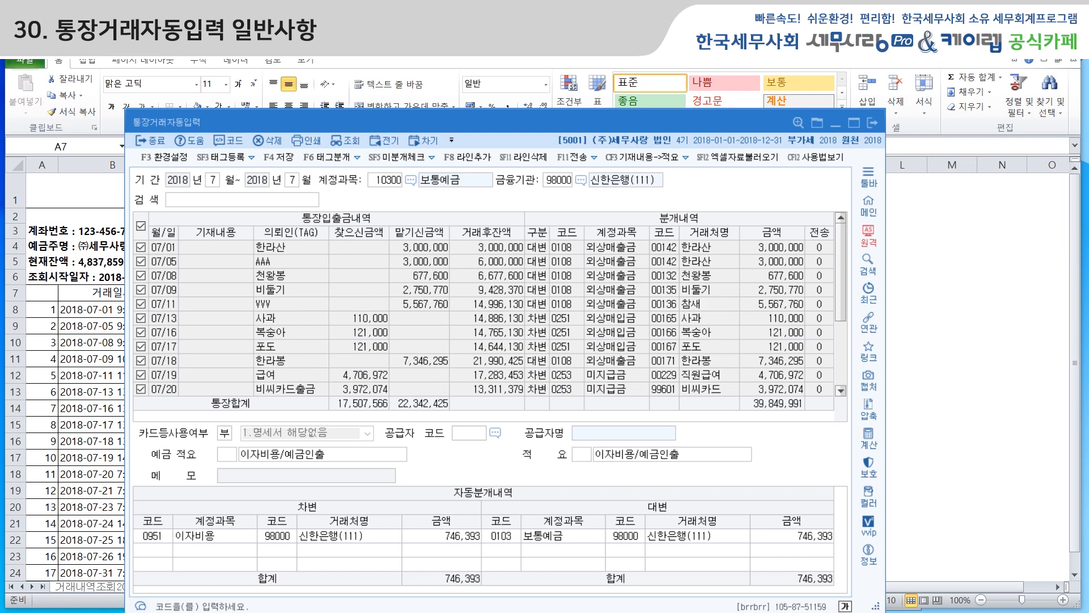
Open 일반전표입력 for July 2018, examine the transferred July journal entries down to the last one, and close it
{"action": "key", "text": "ctrl+m"}
{"action": "left_click", "coordinate": [257, 196]}
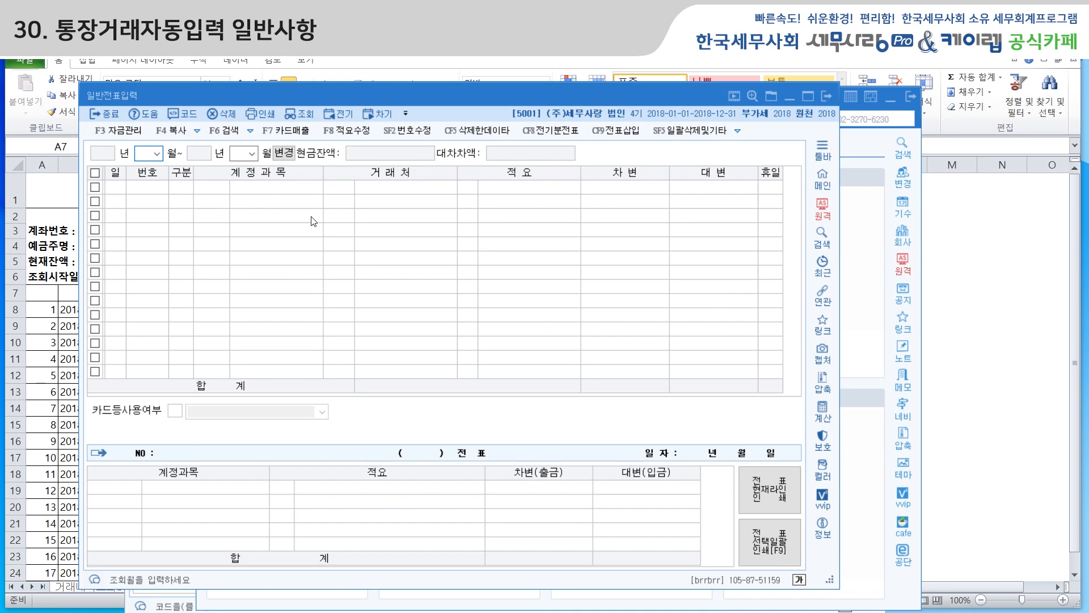
{"action": "type", "text": "07"}
{"action": "key", "text": "Return"}
{"action": "key", "text": "Return"}
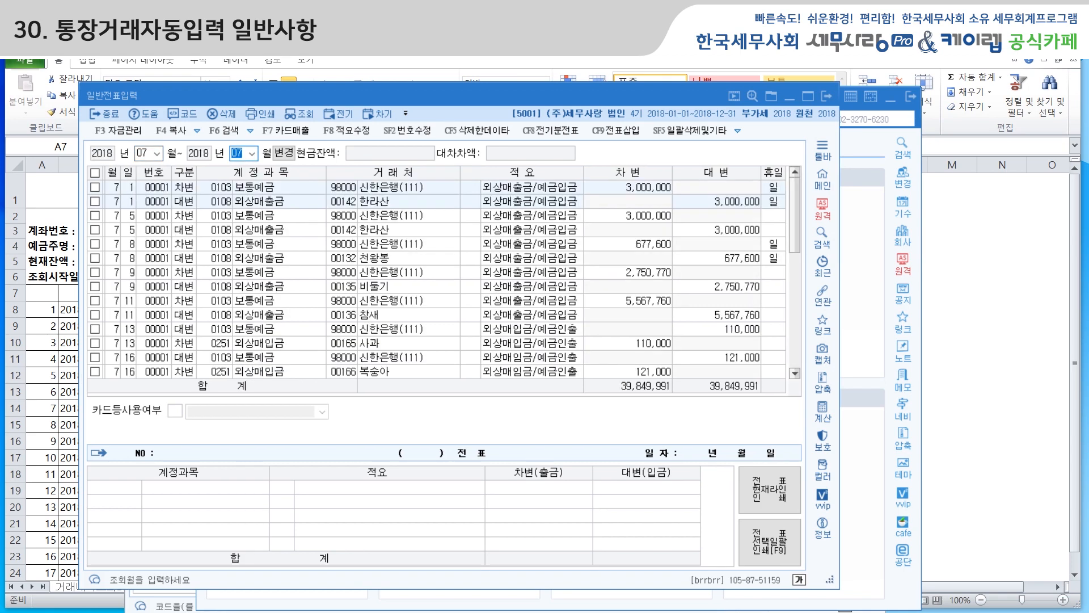
{"action": "left_click", "coordinate": [253, 285]}
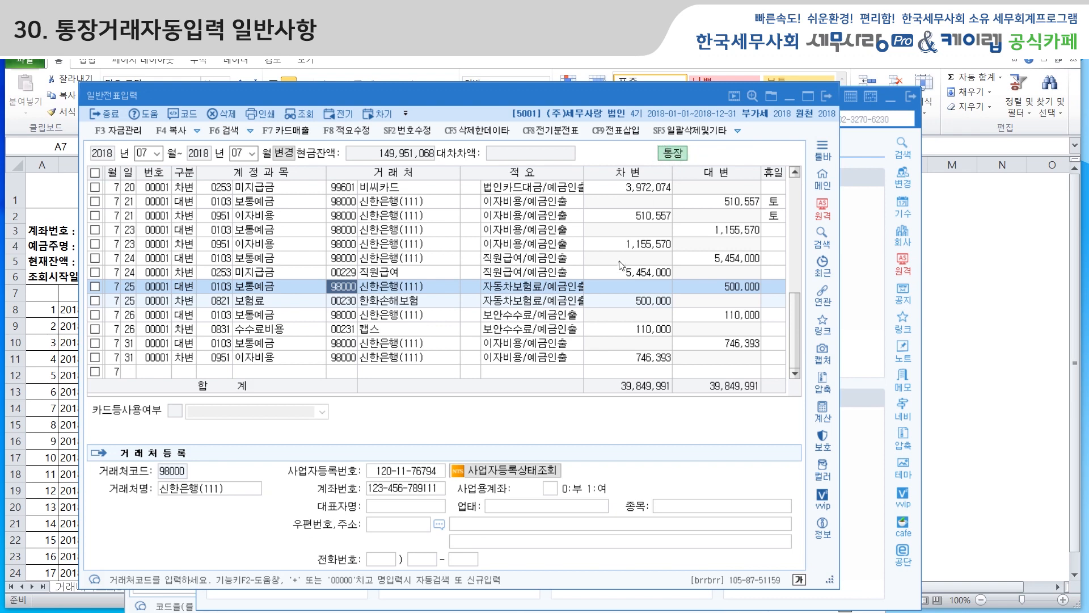
{"action": "left_click_drag", "start_coordinate": [797, 349], "coordinate": [798, 373]}
{"action": "key", "text": "Escape"}
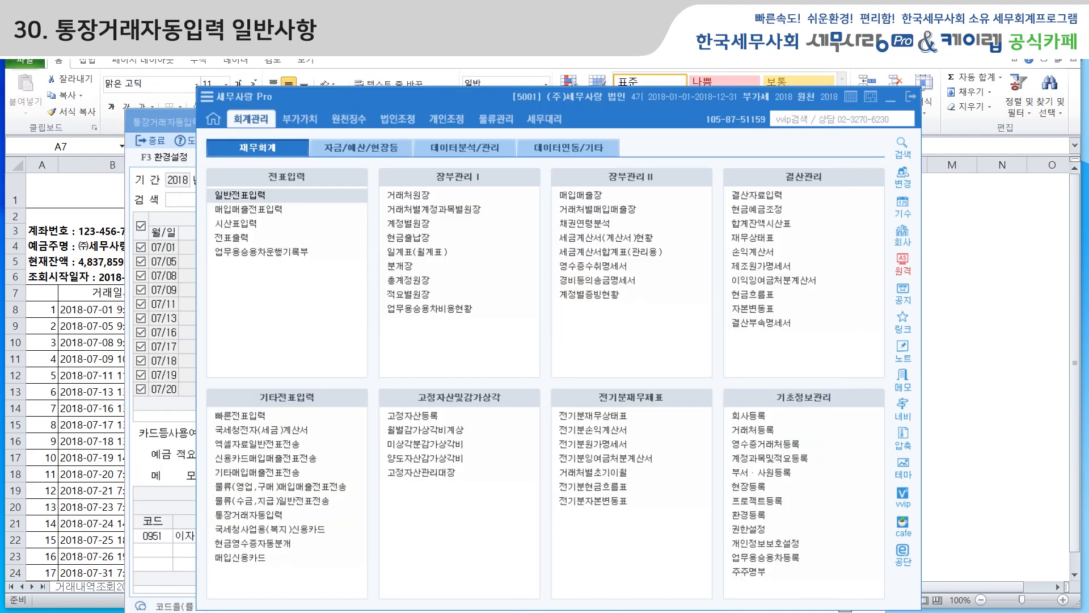
Return to 통장거래자동입력 and set the period to August through August 2018
{"action": "left_click", "coordinate": [248, 515]}
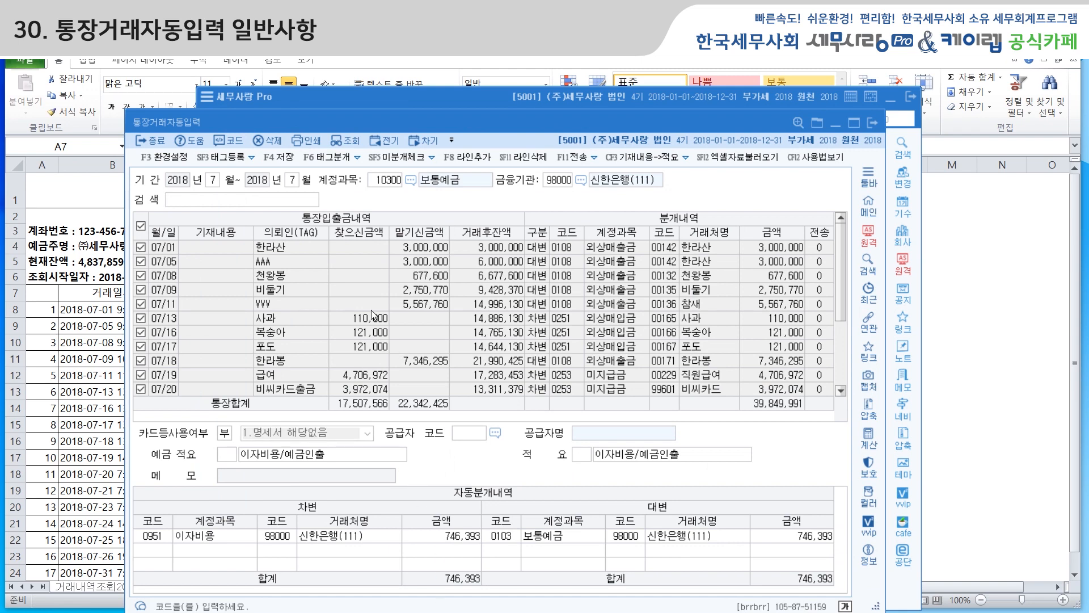
{"action": "left_click", "coordinate": [214, 180]}
{"action": "type", "text": "8"}
{"action": "key", "text": "Return"}
{"action": "type", "text": "8"}
{"action": "key", "text": "Return"}
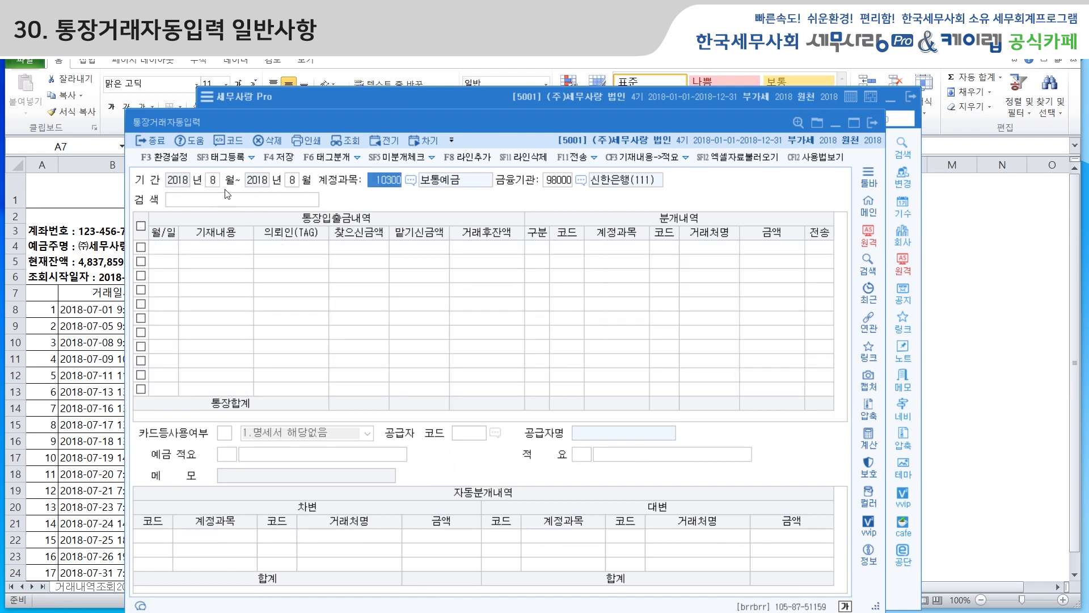
Keep account 10300 보통예금 and bank 98000 신한은행, and load the Excel file 보통예금통장거래내역(2018-08).xlsx
{"action": "key", "text": "Return"}
{"action": "key", "text": "Return"}
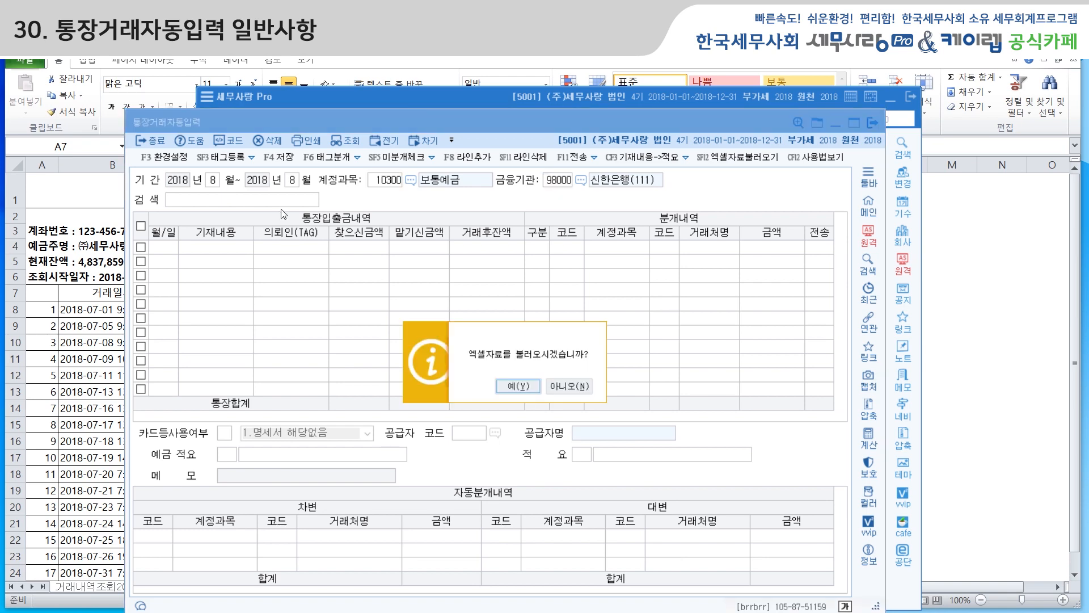
{"action": "left_click", "coordinate": [522, 388]}
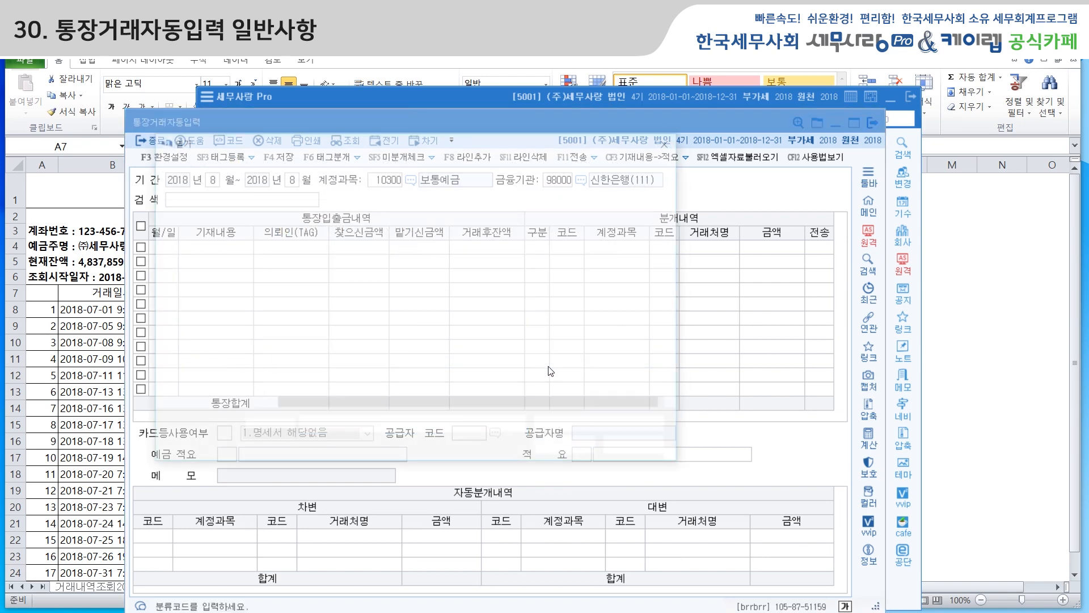
{"action": "left_click", "coordinate": [502, 273]}
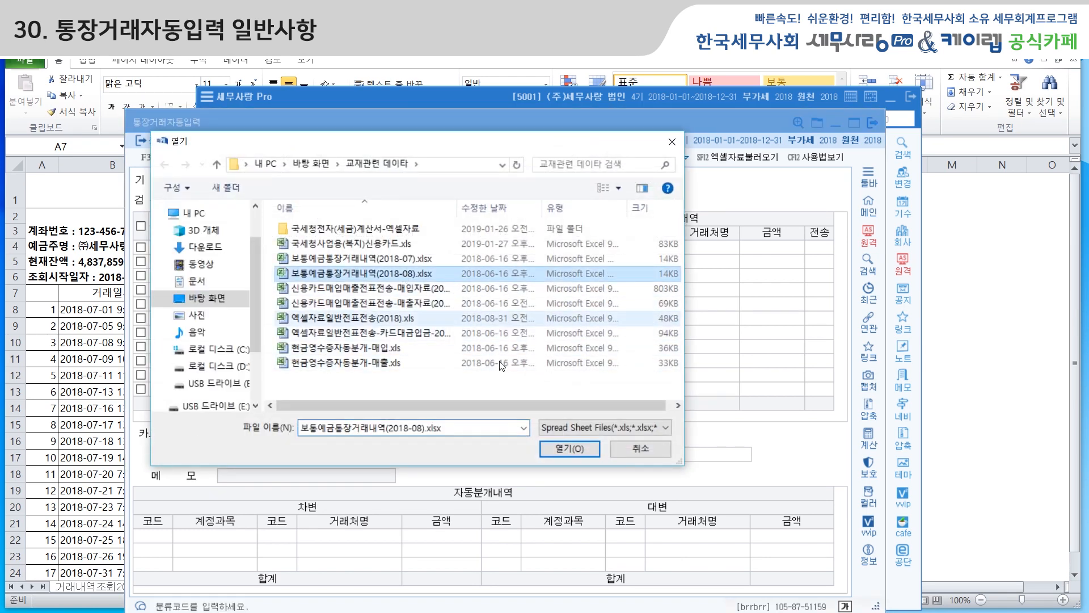
{"action": "left_click", "coordinate": [569, 448]}
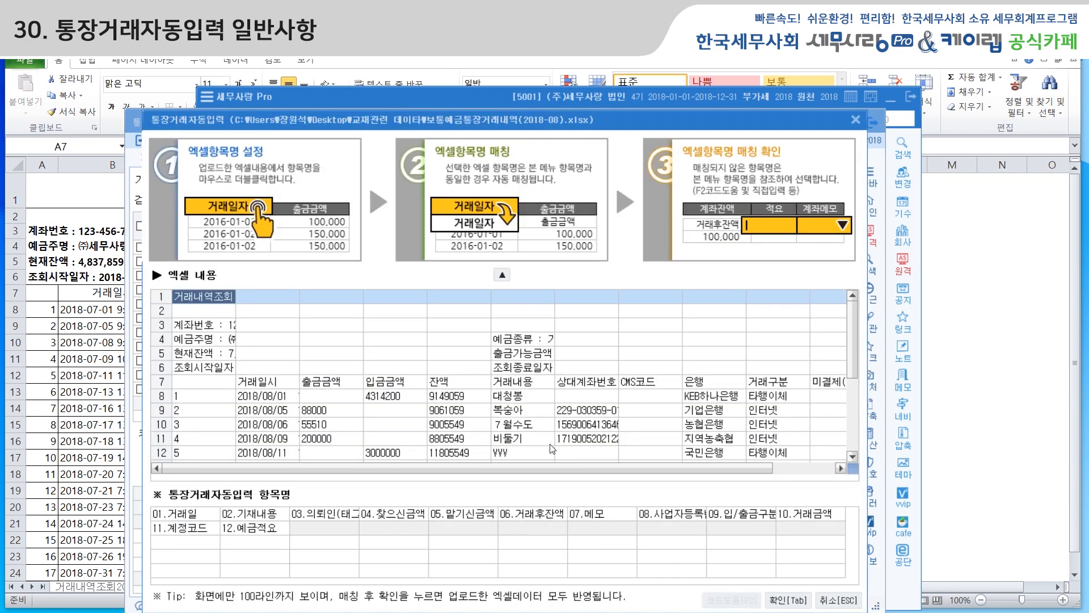
Use the 거래일시 row as the header, match the 거래내용 column to 03.의뢰인(태그), and import the August statement
{"action": "double_click", "coordinate": [270, 387]}
{"action": "left_click", "coordinate": [497, 387]}
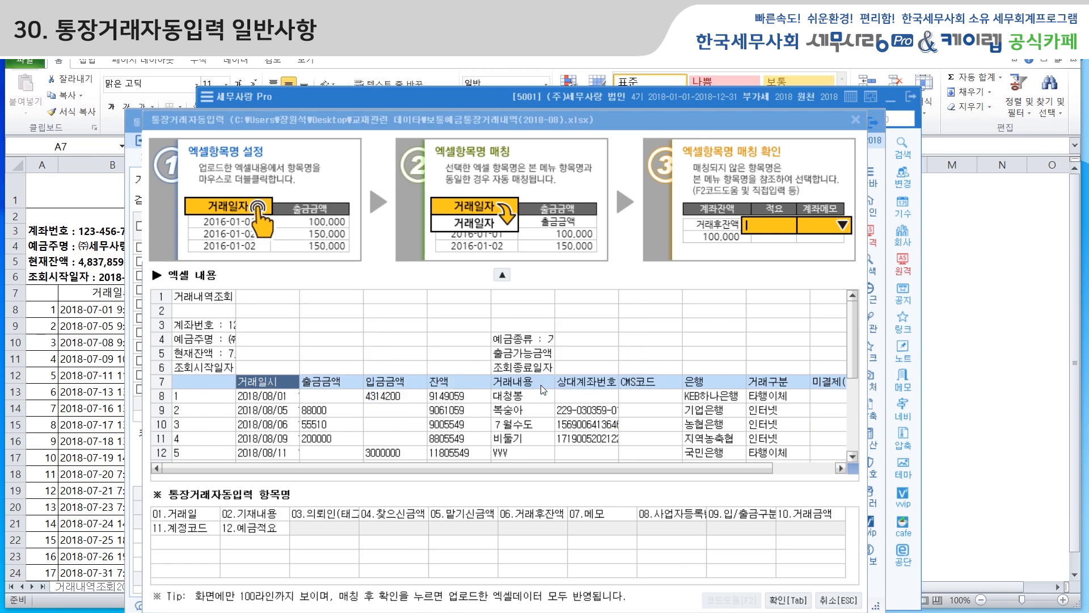
{"action": "left_click", "coordinate": [525, 396]}
{"action": "type", "text": "3"}
{"action": "key", "text": "Return"}
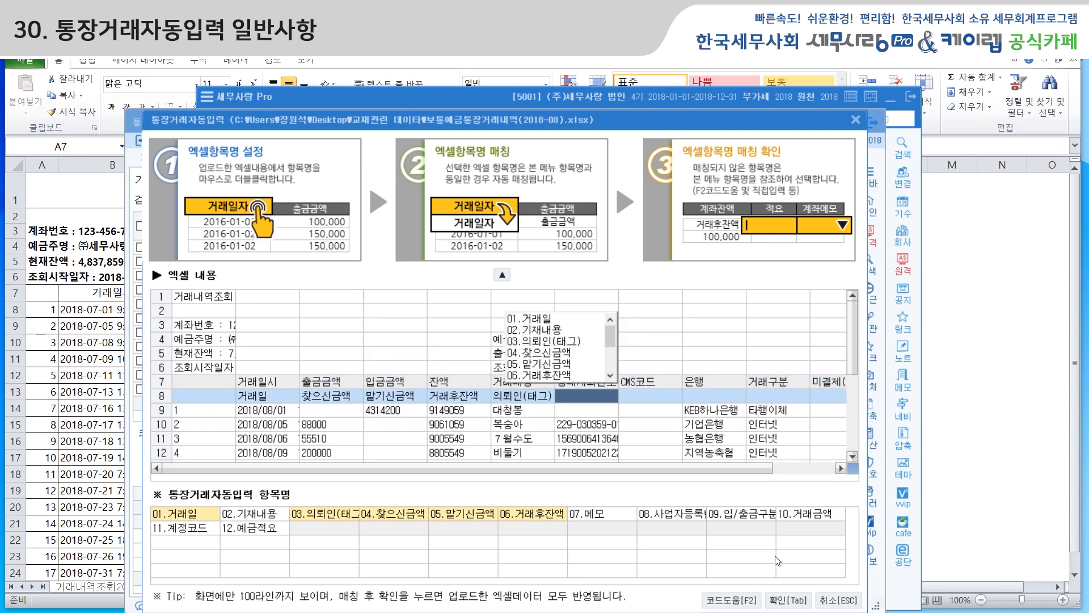
{"action": "left_click", "coordinate": [783, 600]}
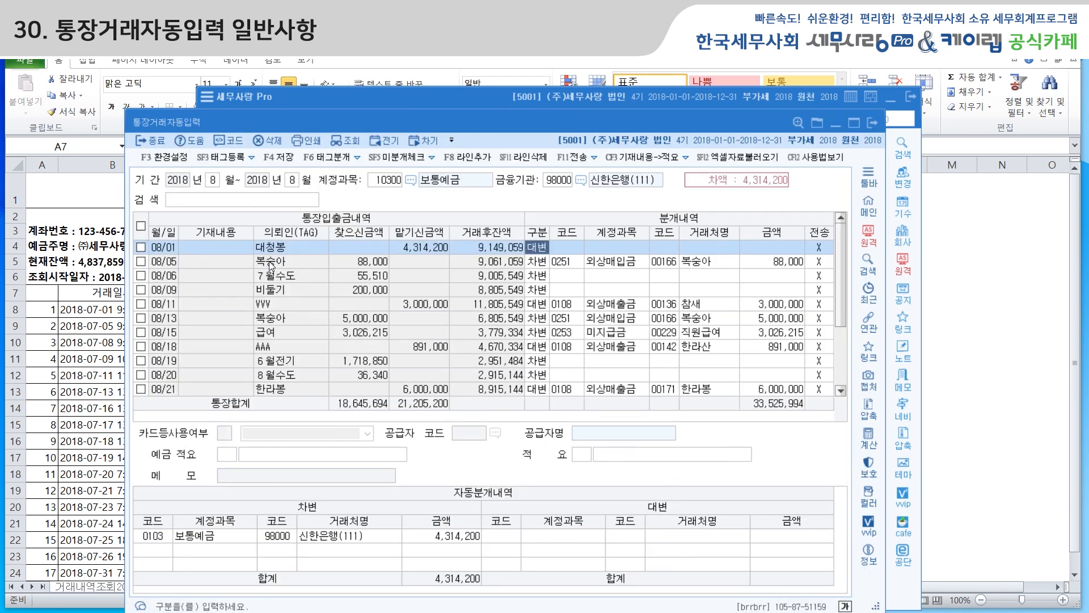
Look through the August transactions, and assign account 0108 외상매출금 and counterparty 대청봉 to the 08/01 deposit
{"action": "scroll", "coordinate": [628, 350], "scroll_direction": "down", "scroll_amount": 2}
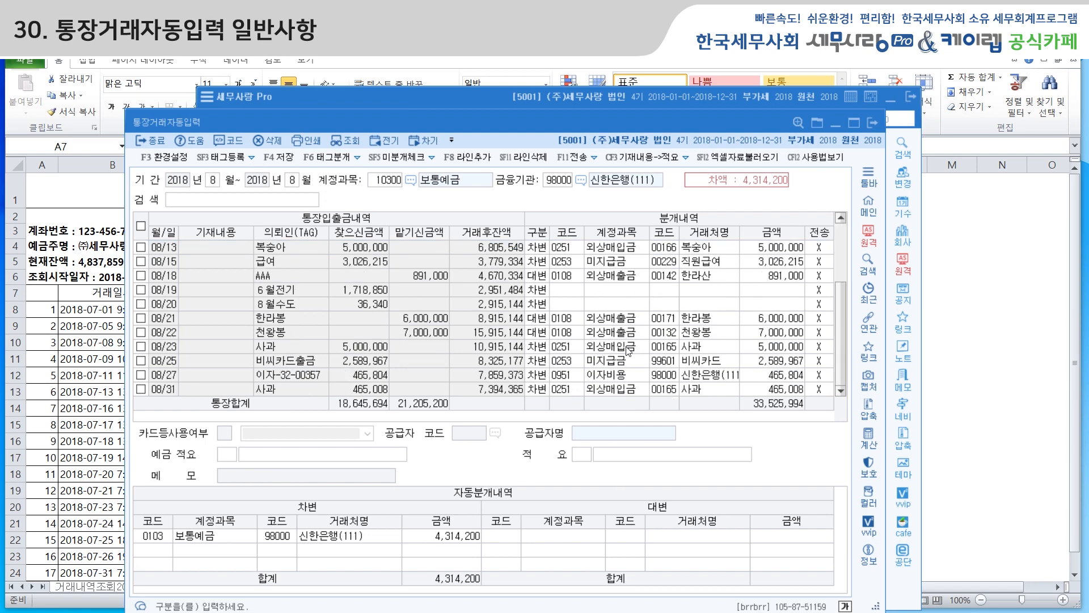
{"action": "scroll", "coordinate": [628, 351], "scroll_direction": "up", "scroll_amount": 2}
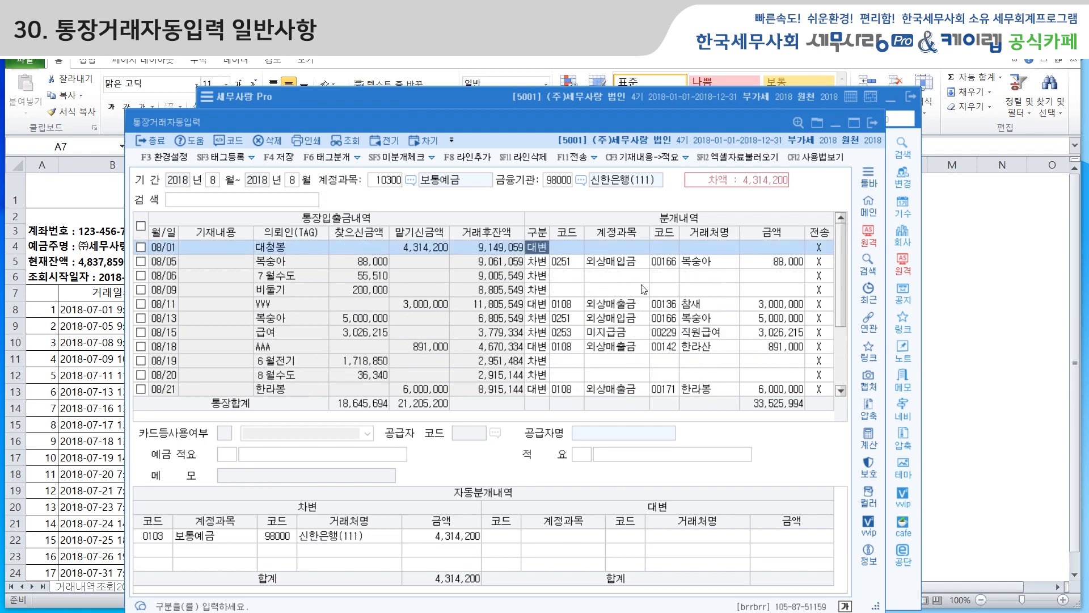
{"action": "scroll", "coordinate": [645, 289], "scroll_direction": "down", "scroll_amount": 2}
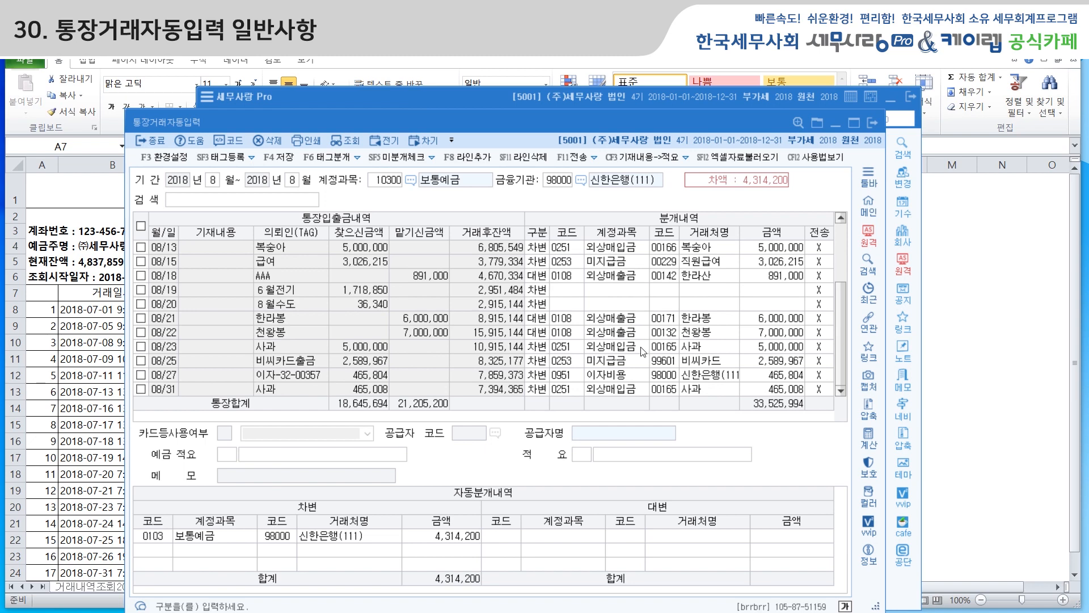
{"action": "scroll", "coordinate": [643, 350], "scroll_direction": "up", "scroll_amount": 2}
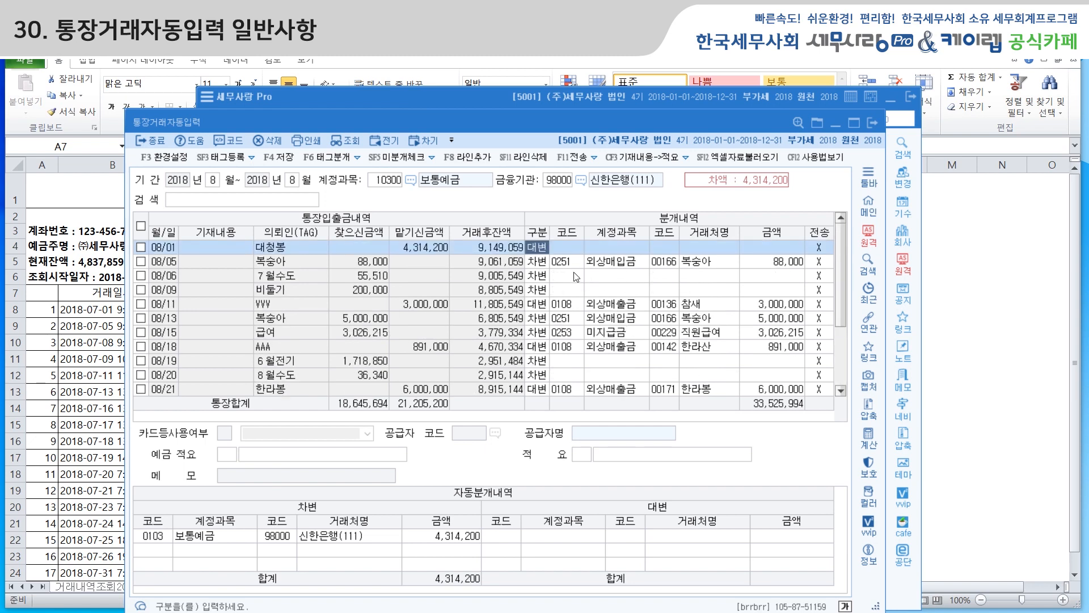
{"action": "left_click", "coordinate": [568, 250]}
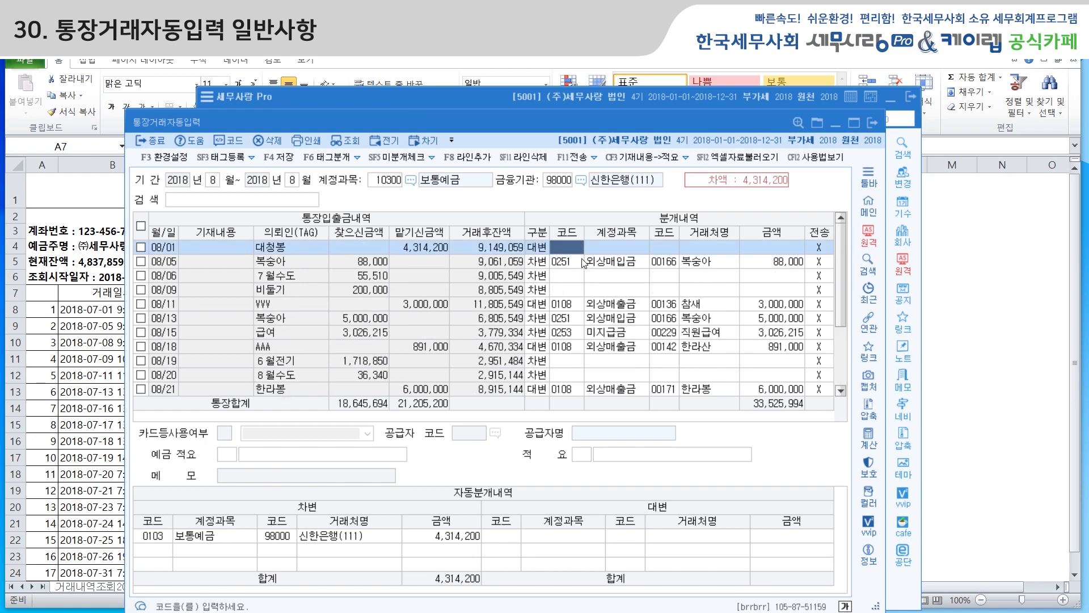
{"action": "type", "text": "108"}
{"action": "key", "text": "Return"}
{"action": "key", "text": "Return"}
{"action": "type", "text": "대청봉"}
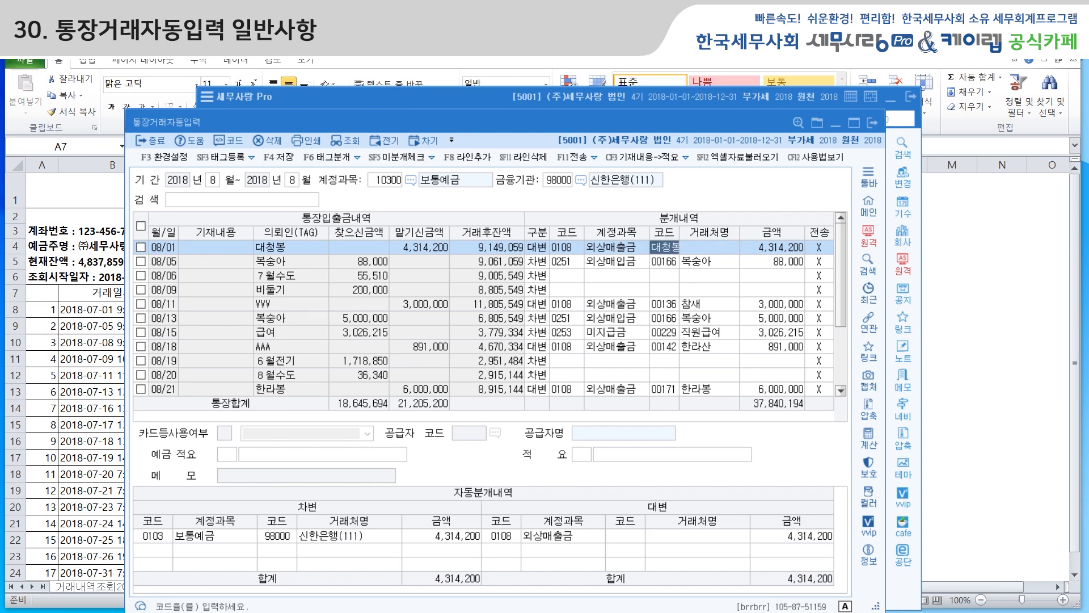
{"action": "key", "text": "Return"}
{"action": "key", "text": "Return"}
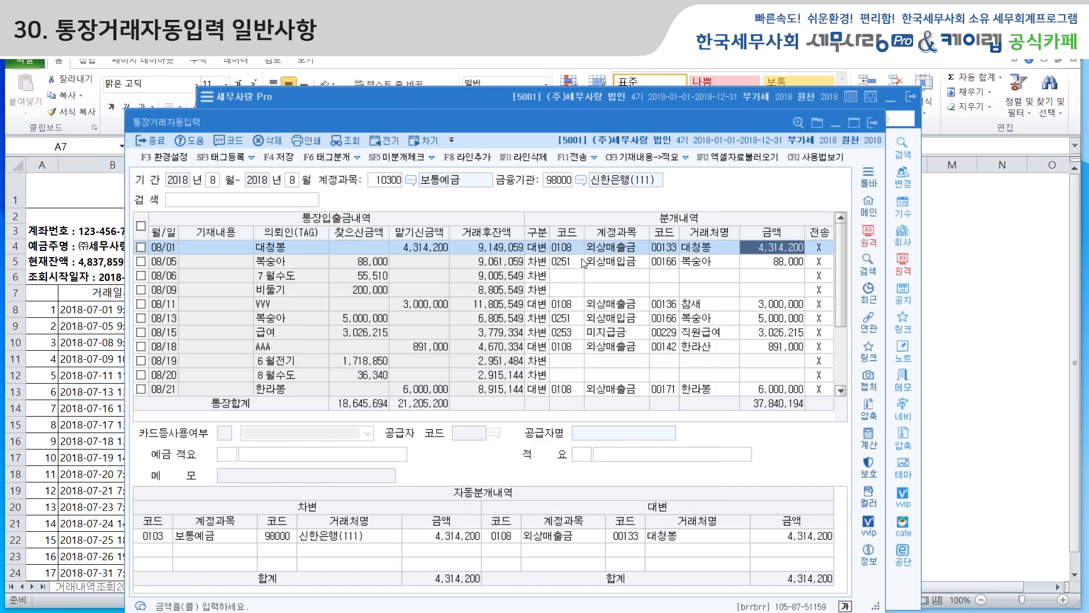
Enter 외상대/예금입금 as the deposit description of the 08/01 deposit and carry it over to the counter-entry description
{"action": "key", "text": "Return"}
{"action": "type", "text": "외상대/예금ㅇ입금"}
{"action": "key", "text": "Return"}
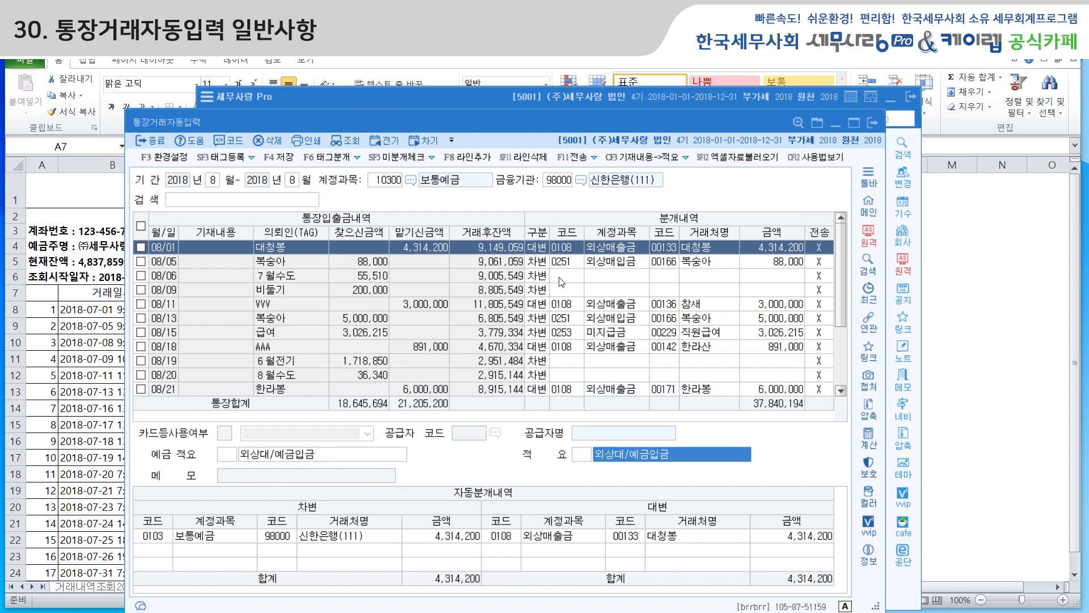
Assign account 0815 수도광열비 to the 08/06 7월수도 withdrawal
{"action": "left_click", "coordinate": [562, 278]}
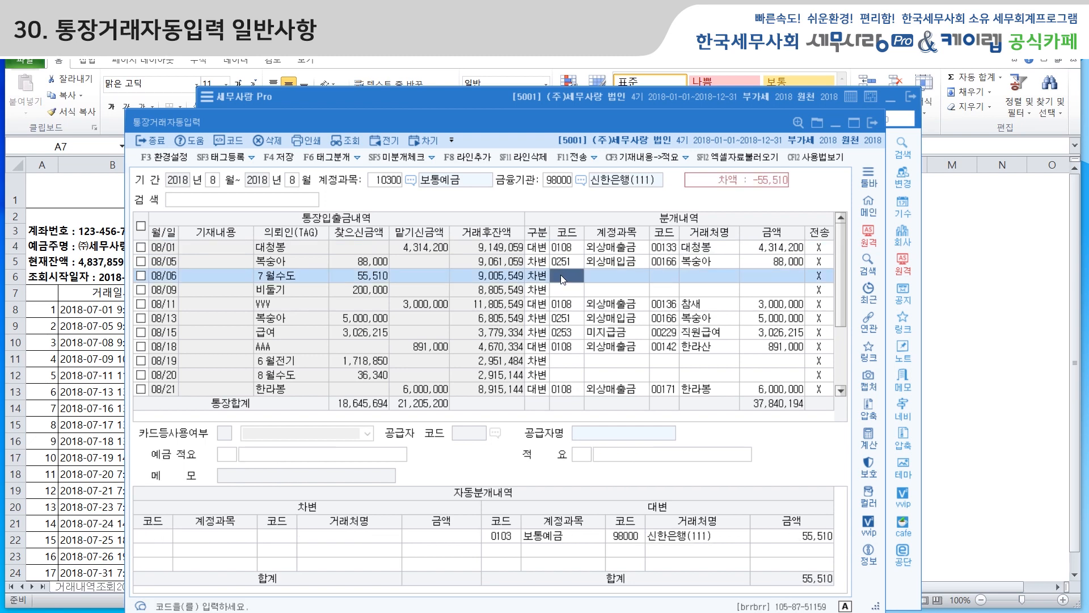
{"action": "type", "text": "815"}
{"action": "key", "text": "Return"}
{"action": "key", "text": "Return"}
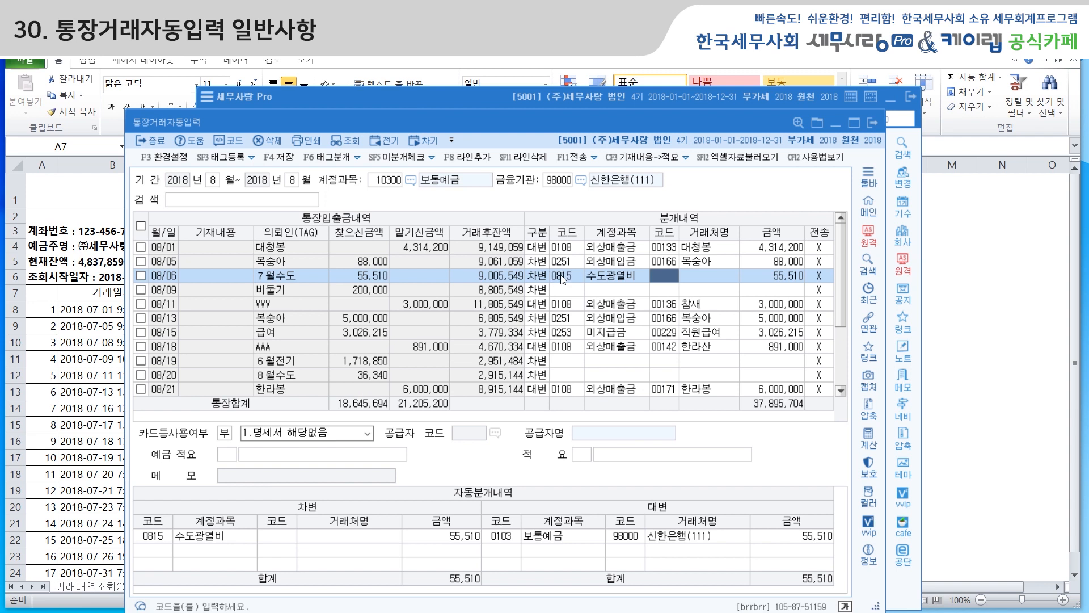
Enter 수도사업소 as the counterparty of the 08/06 withdrawal and register it as a new purchase counterparty
{"action": "left_click", "coordinate": [681, 273]}
{"action": "type", "text": "수도ㅅ"}
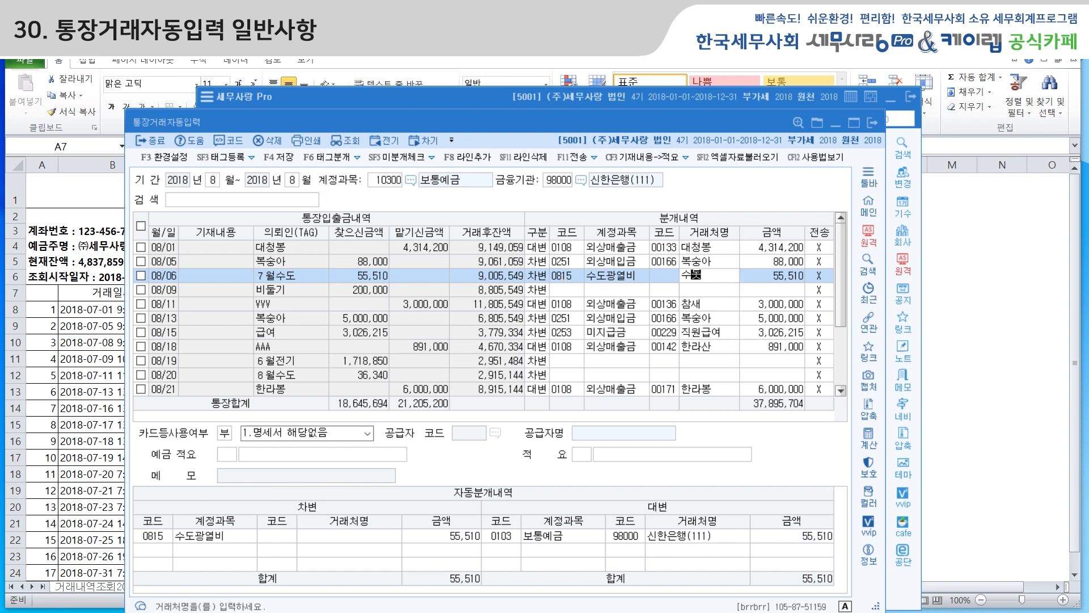
{"action": "type", "text": "업소"}
{"action": "key", "text": "Return"}
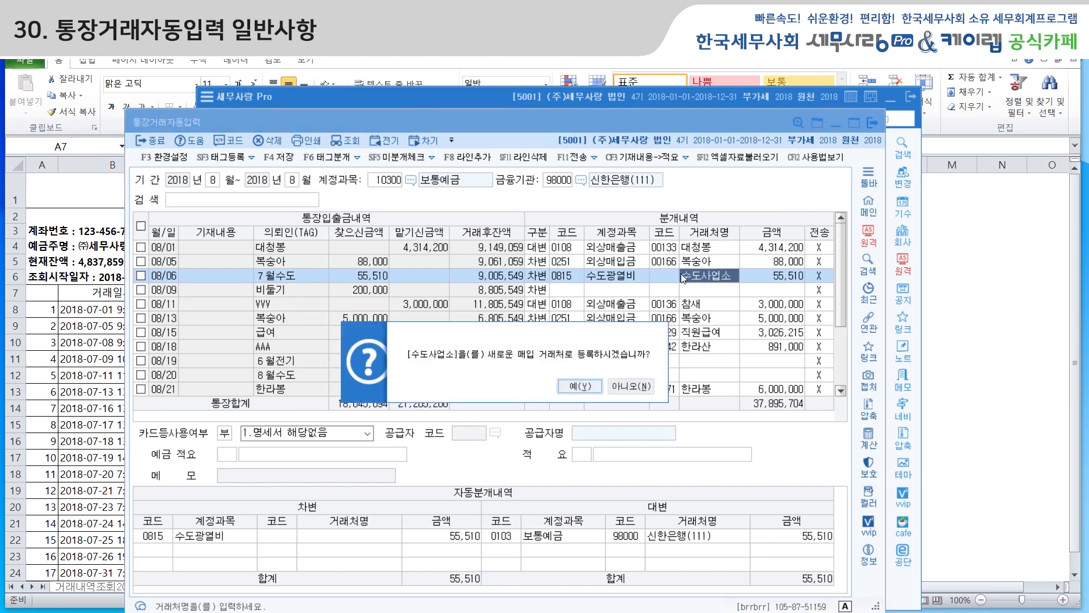
{"action": "key", "text": "Return"}
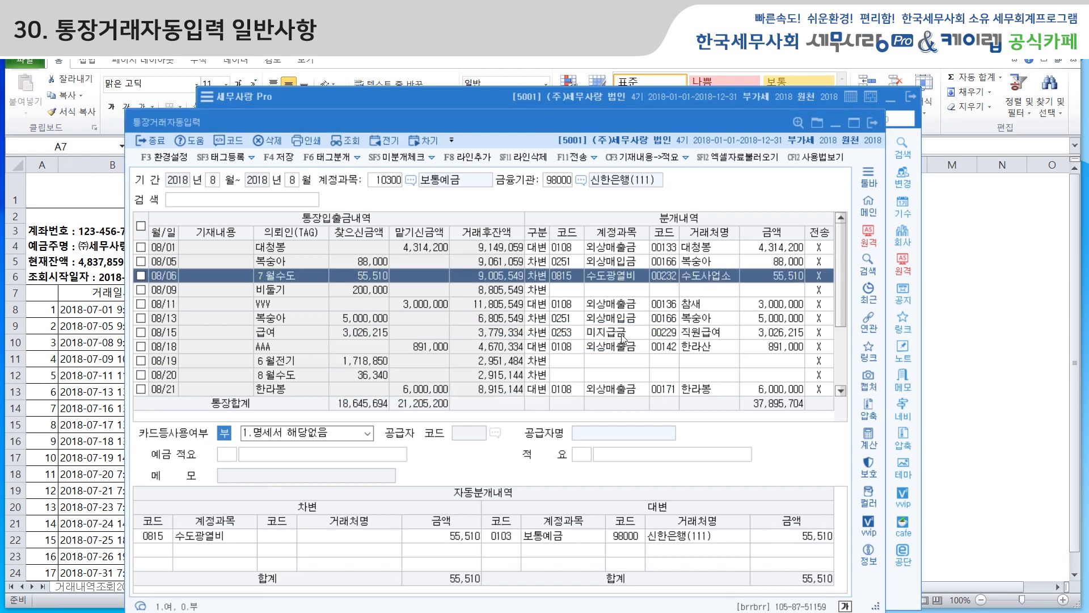
Classify the 08/06 water bill as 3.명세서 제출제외대상 with the exclusion reason 20. 비영리법인과의 거래
{"action": "left_click", "coordinate": [370, 435]}
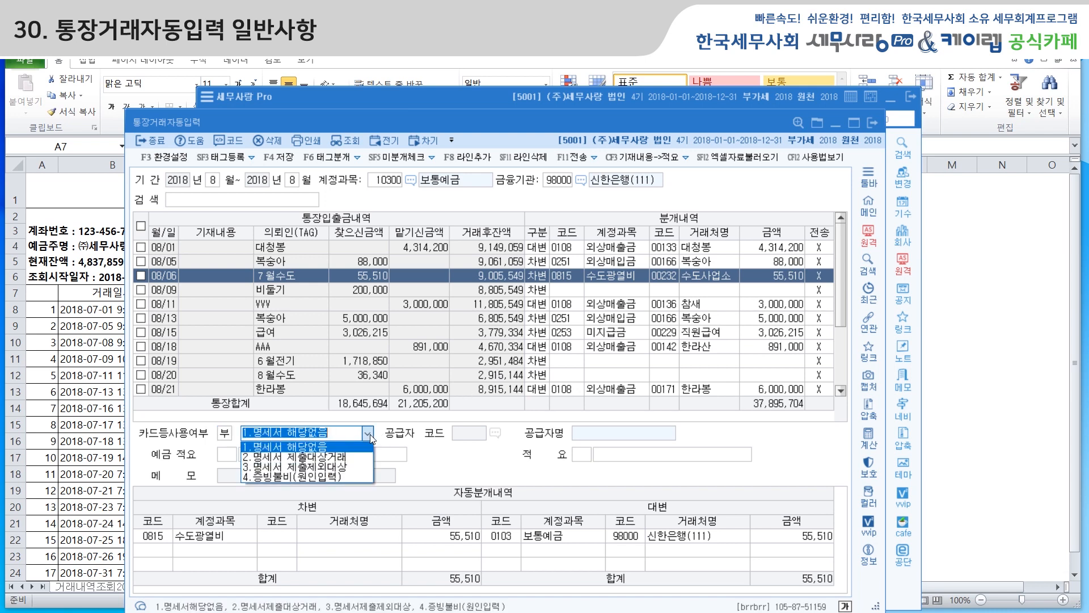
{"action": "left_click", "coordinate": [363, 469]}
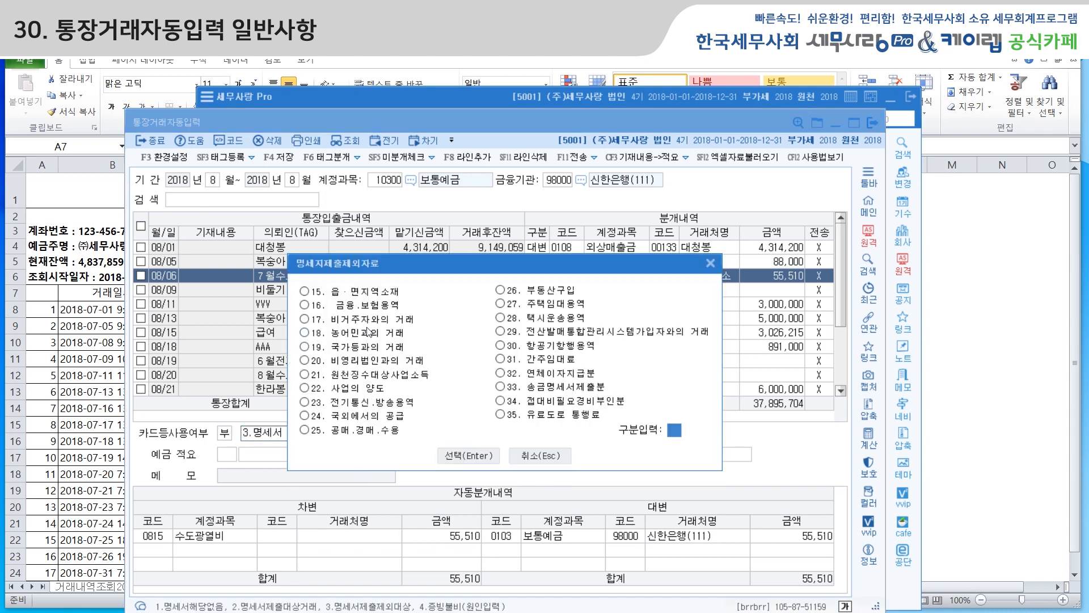
{"action": "left_click", "coordinate": [360, 360]}
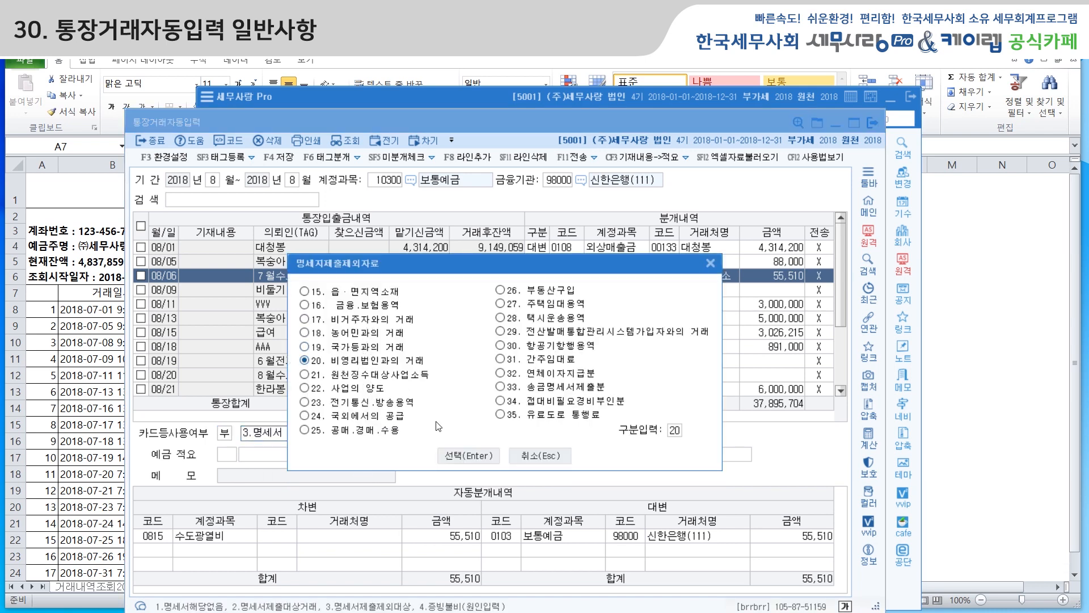
{"action": "left_click", "coordinate": [467, 455]}
Enter 수도요금/예금인출 as the deposit description of the 08/06 water bill and carry it over to the counter-entry description
{"action": "left_click", "coordinate": [304, 460]}
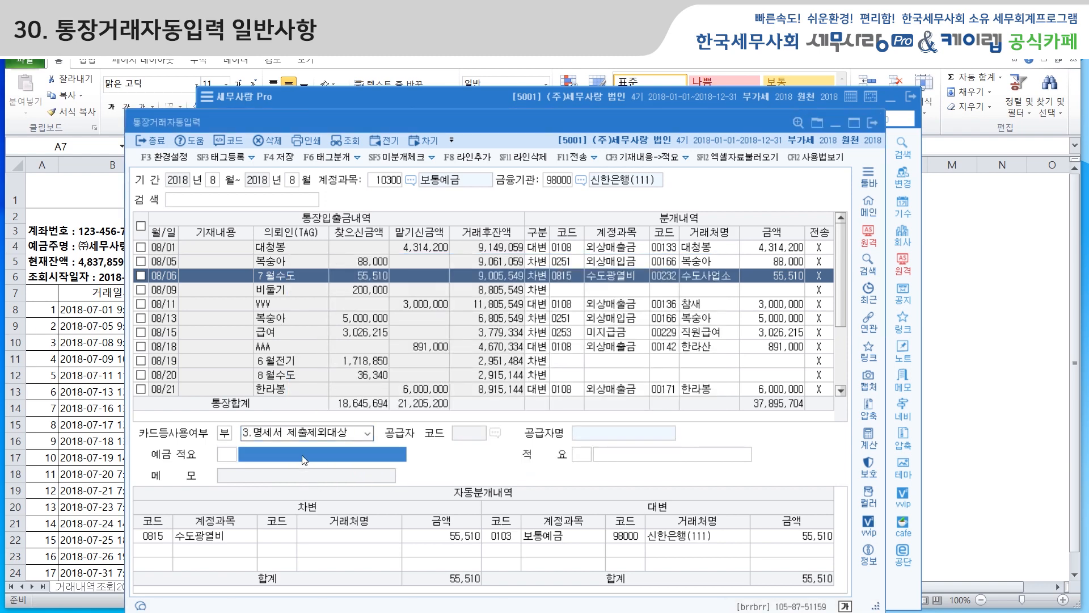
{"action": "type", "text": "수독"}
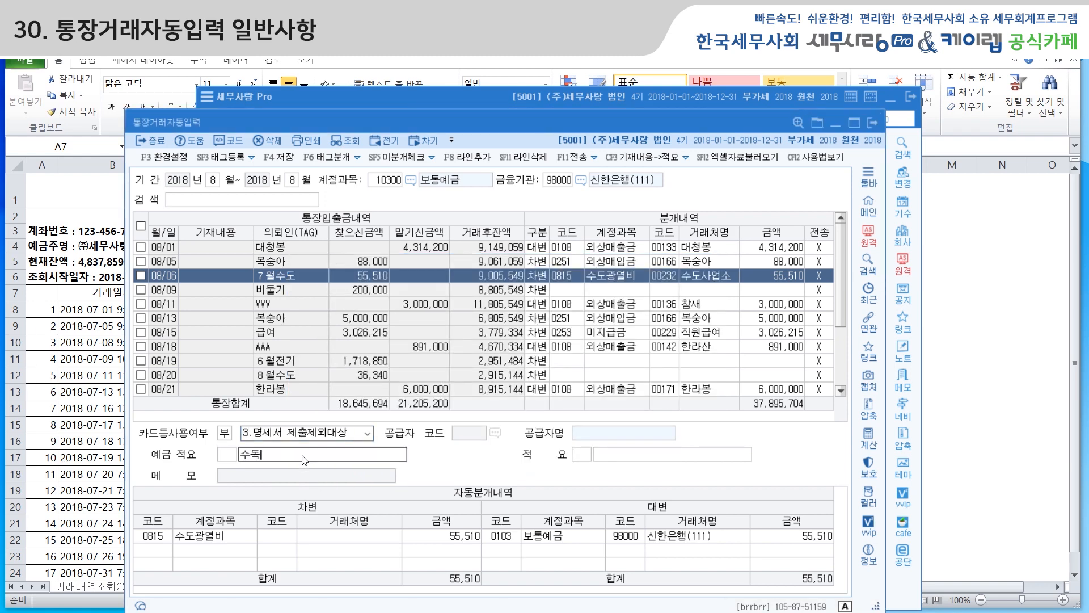
{"action": "type", "text": "ㅃ욕 ㅁ₩₩₩₩₩"}
{"action": "key", "text": "BackSpace"}
{"action": "key", "text": "BackSpace"}
{"action": "key", "text": "BackSpace"}
{"action": "key", "text": "BackSpace"}
{"action": "key", "text": "BackSpace"}
{"action": "key", "text": "BackSpace"}
{"action": "key", "text": "BackSpace"}
{"action": "key", "text": "BackSpace"}
{"action": "key", "text": "BackSpace"}
{"action": "key", "text": "BackSpace"}
{"action": "type", "text": "도요그"}
{"action": "type", "text": "/예"}
{"action": "type", "text": "금인출"}
{"action": "key", "text": "Return"}
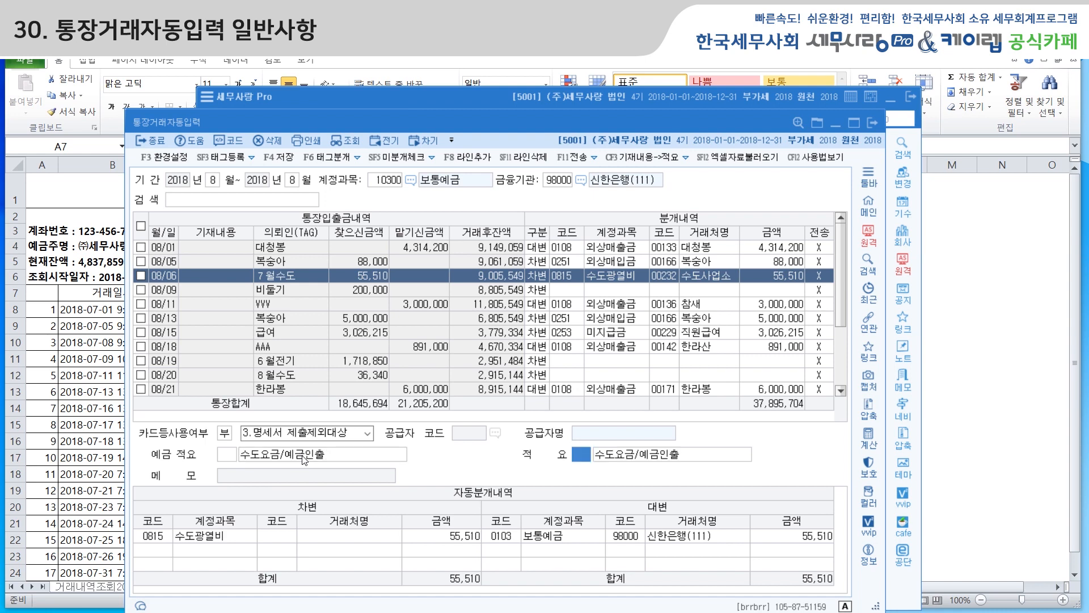
{"action": "key", "text": "Return"}
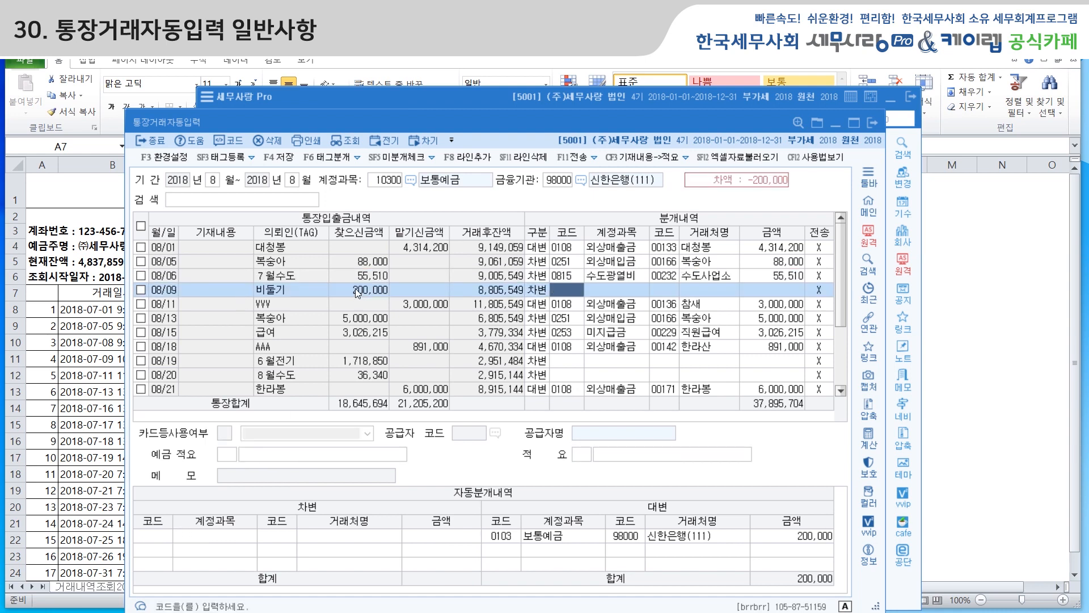
Add the wildcard tags *월수도 and **월수도 to the 7월수도 entry in the tag journal settings
{"action": "left_click", "coordinate": [362, 278]}
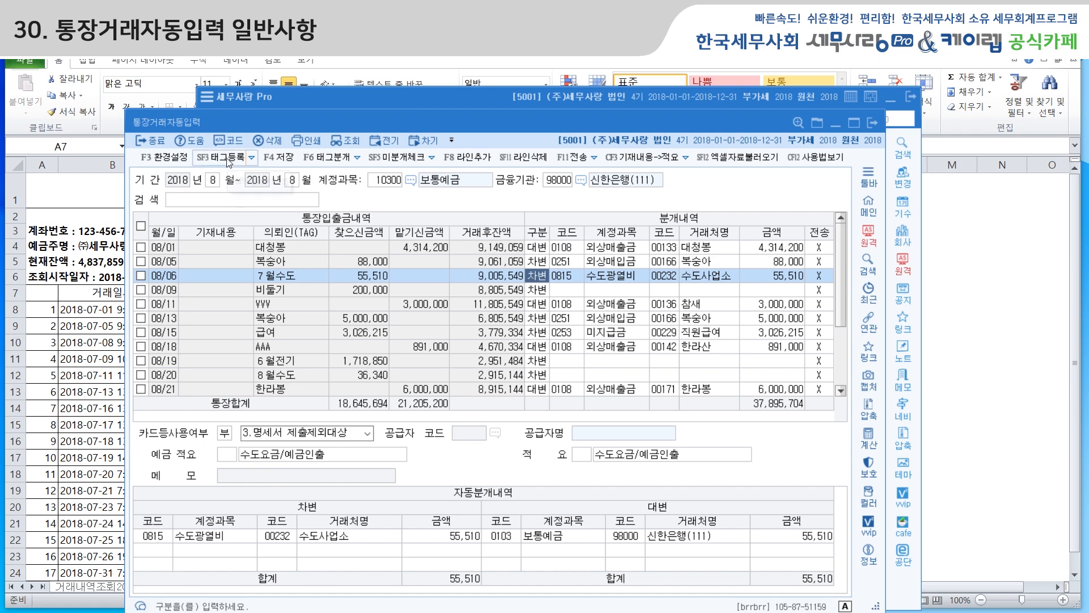
{"action": "left_click", "coordinate": [228, 159]}
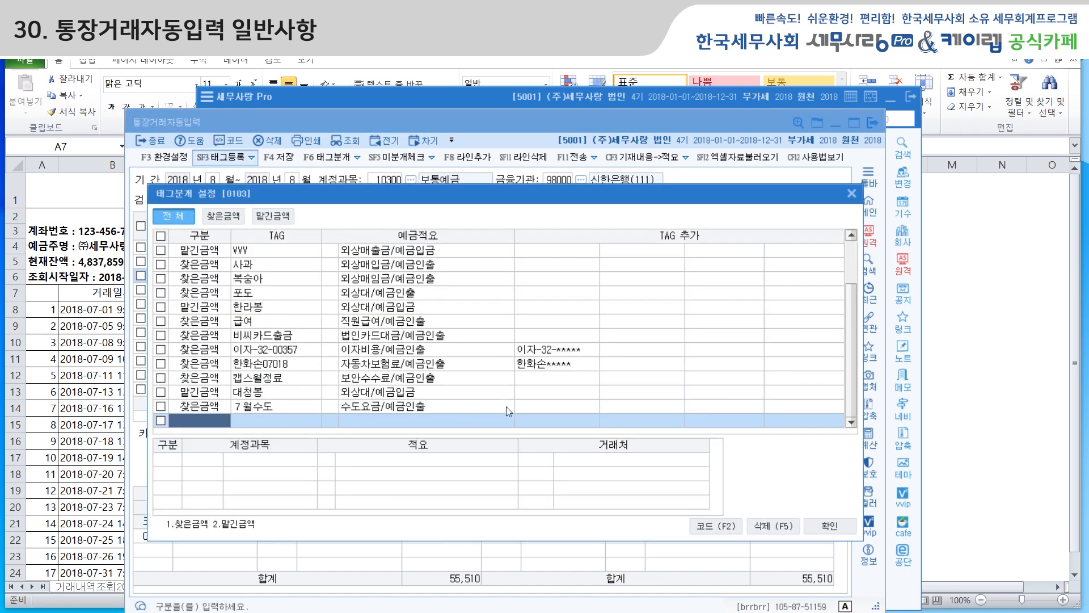
{"action": "left_click", "coordinate": [543, 407]}
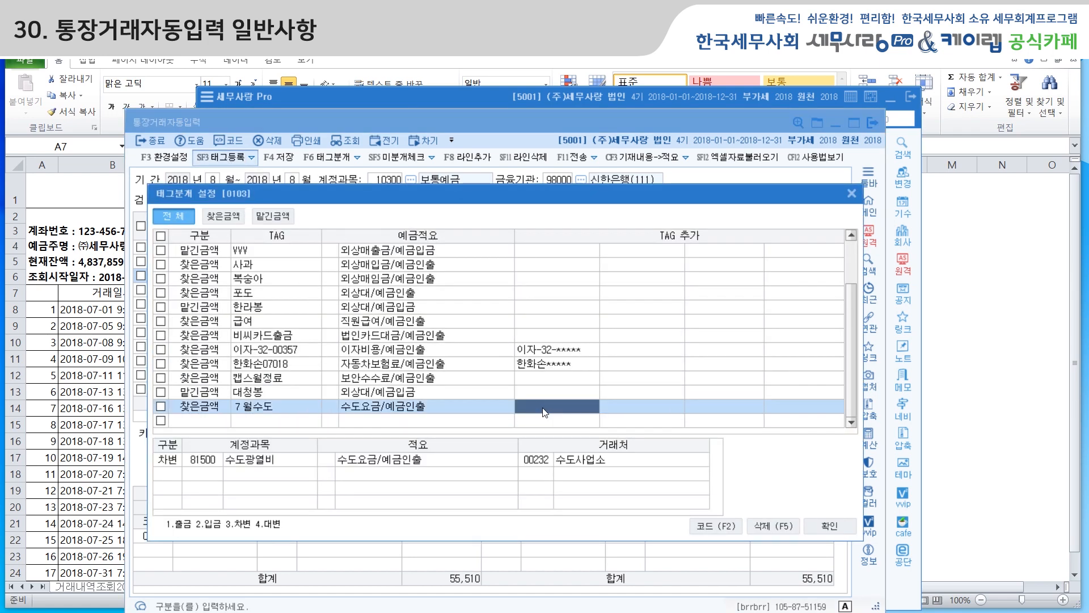
{"action": "type", "text": "*"}
{"action": "type", "text": "워"}
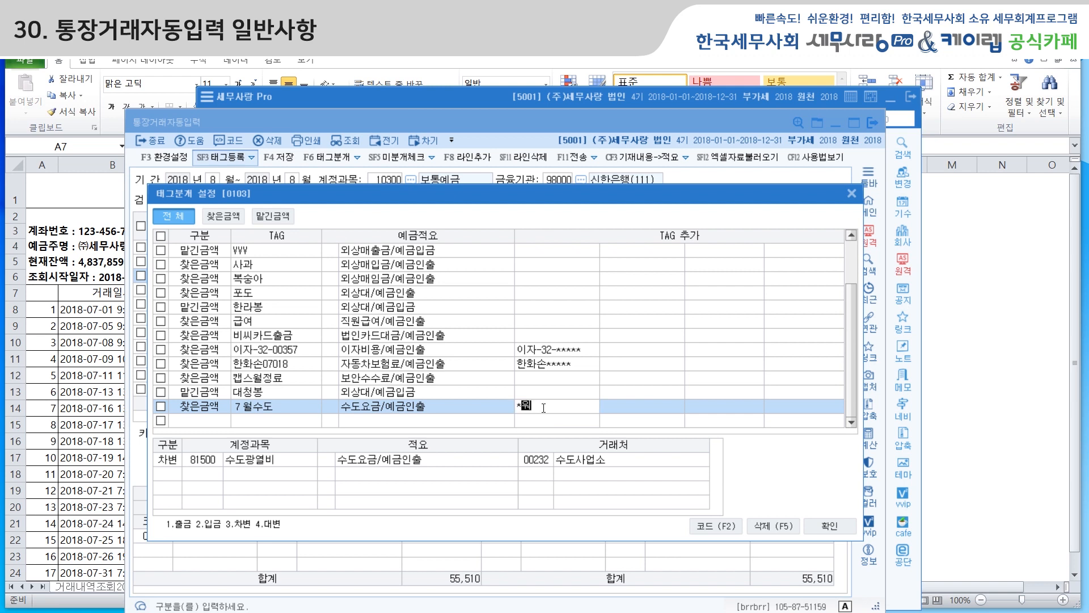
{"action": "type", "text": "수도"}
{"action": "left_click", "coordinate": [615, 409]}
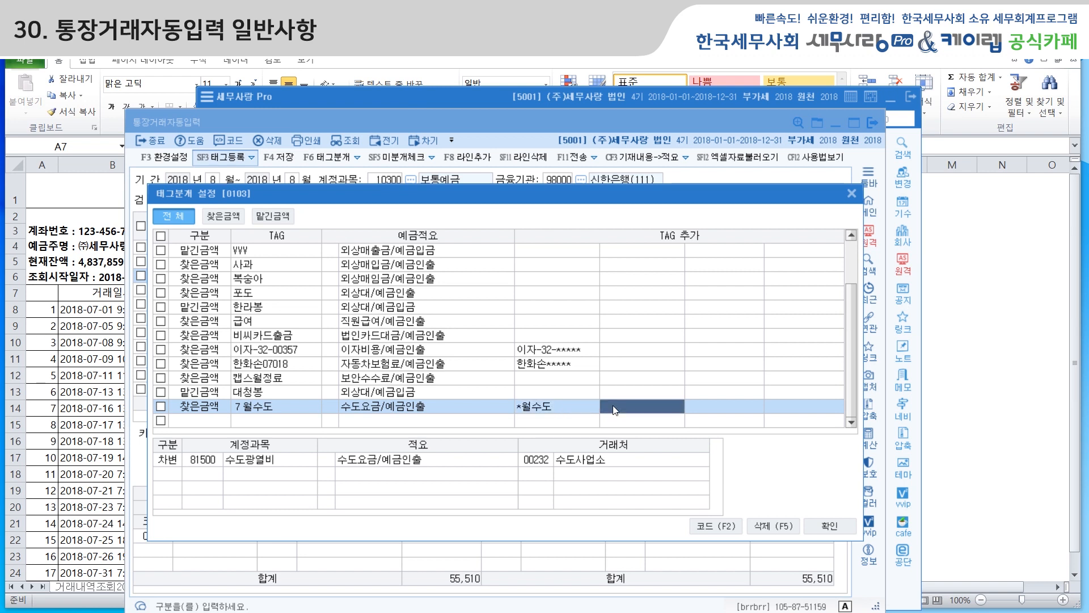
{"action": "type", "text": "**월수도"}
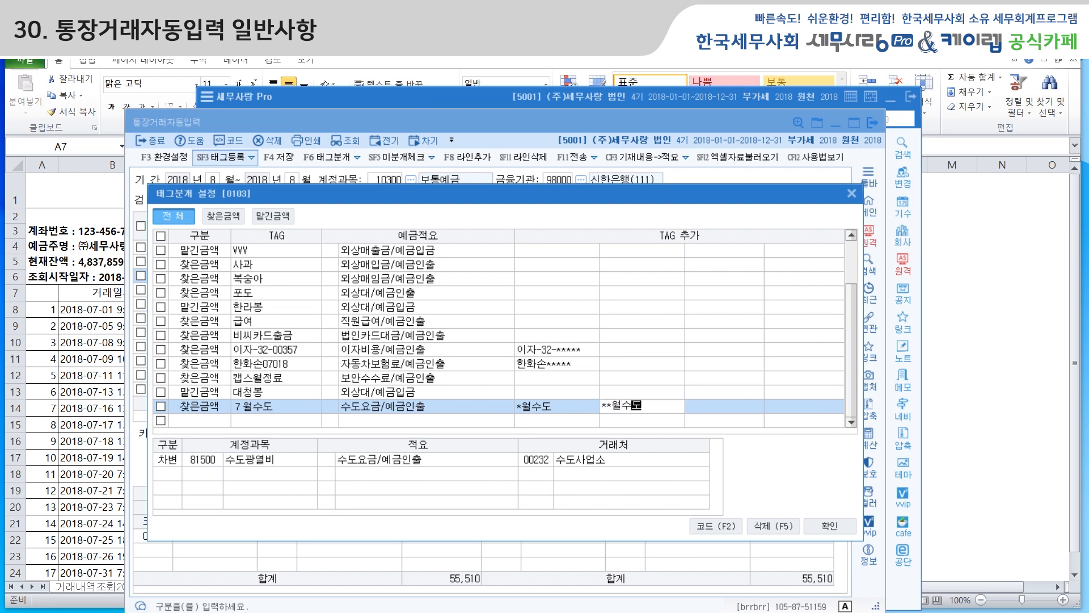
{"action": "key", "text": "Return"}
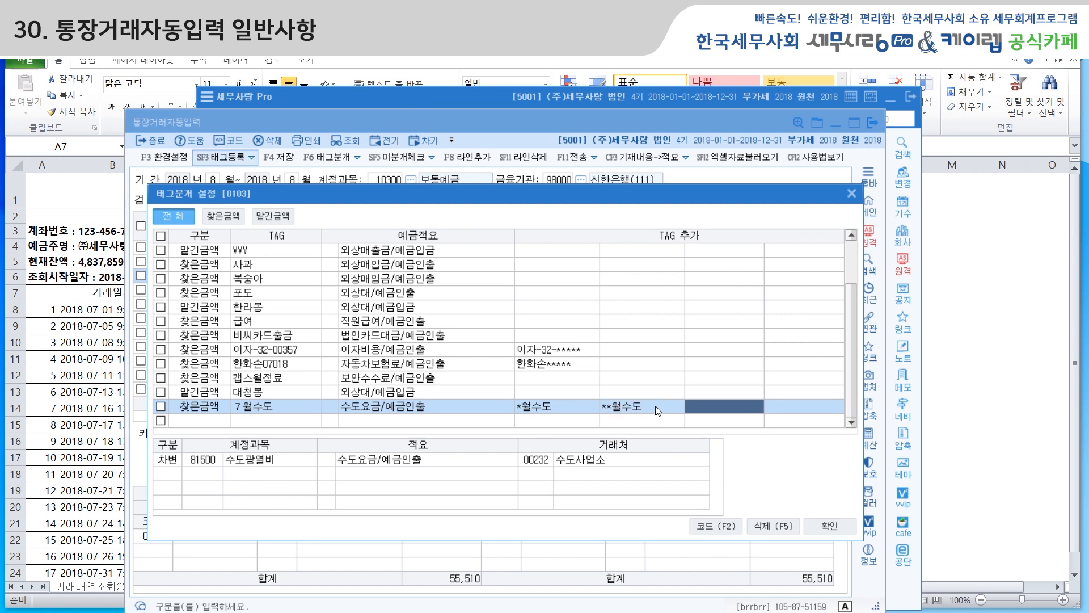
{"action": "left_click", "coordinate": [851, 194]}
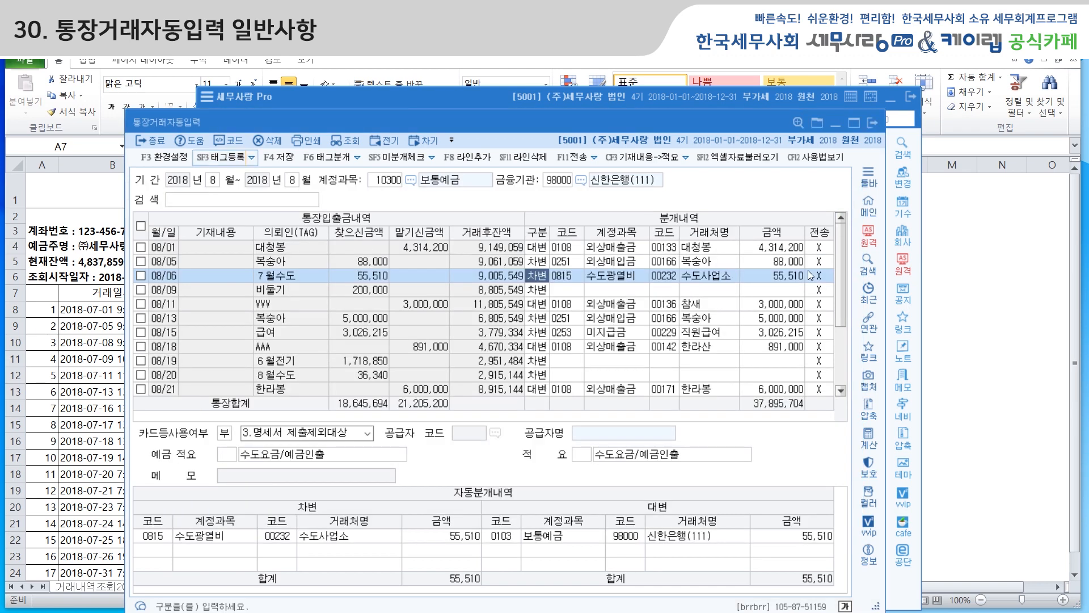
Assign account 0108 외상매출금 to the 08/09 비둘기 withdrawal, register it as a tag, and choose the first matching 비둘기 as counterparty
{"action": "left_click", "coordinate": [563, 291]}
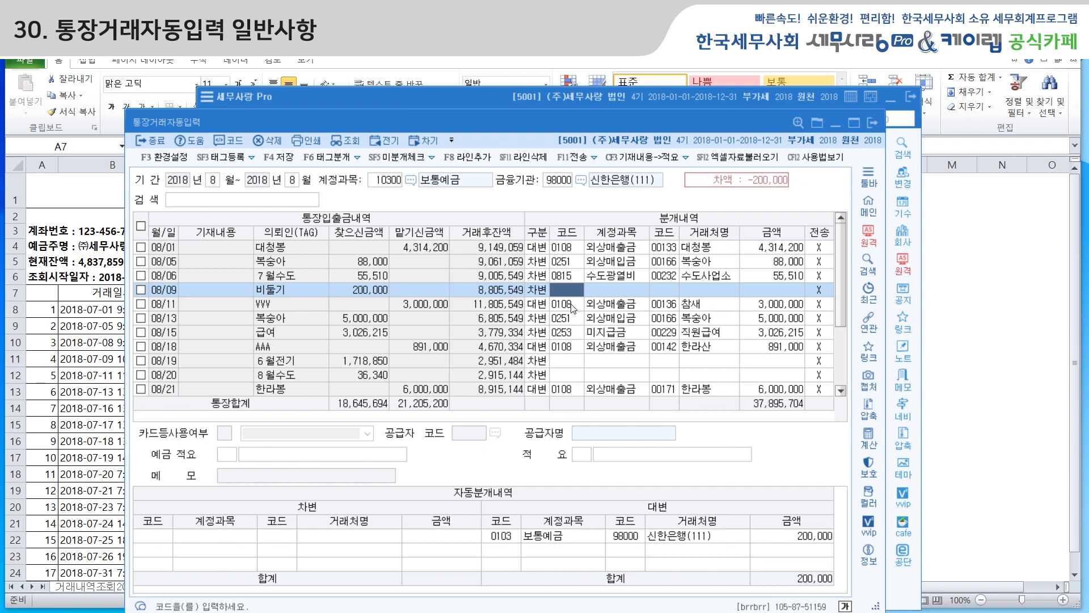
{"action": "type", "text": "108"}
{"action": "key", "text": "Return"}
{"action": "key", "text": "Return"}
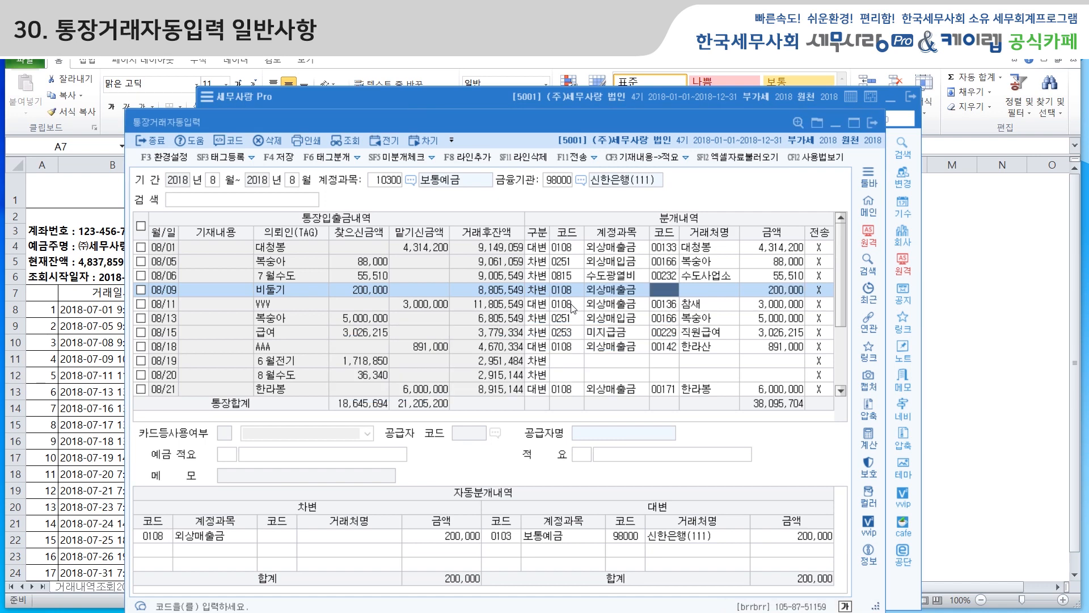
{"action": "type", "text": "비둘기"}
{"action": "key", "text": "Return"}
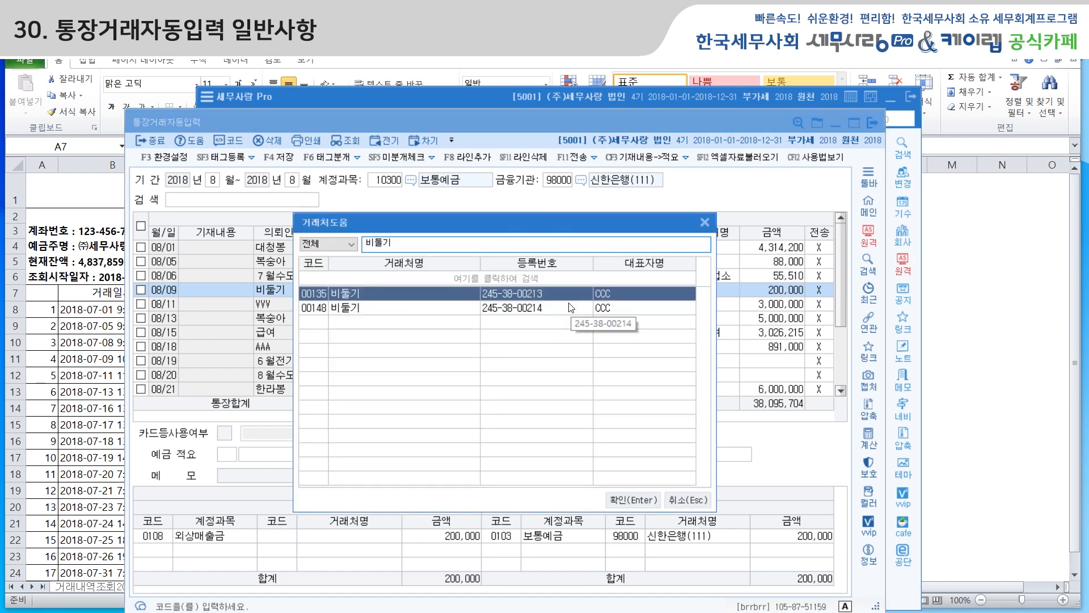
{"action": "left_click", "coordinate": [636, 500]}
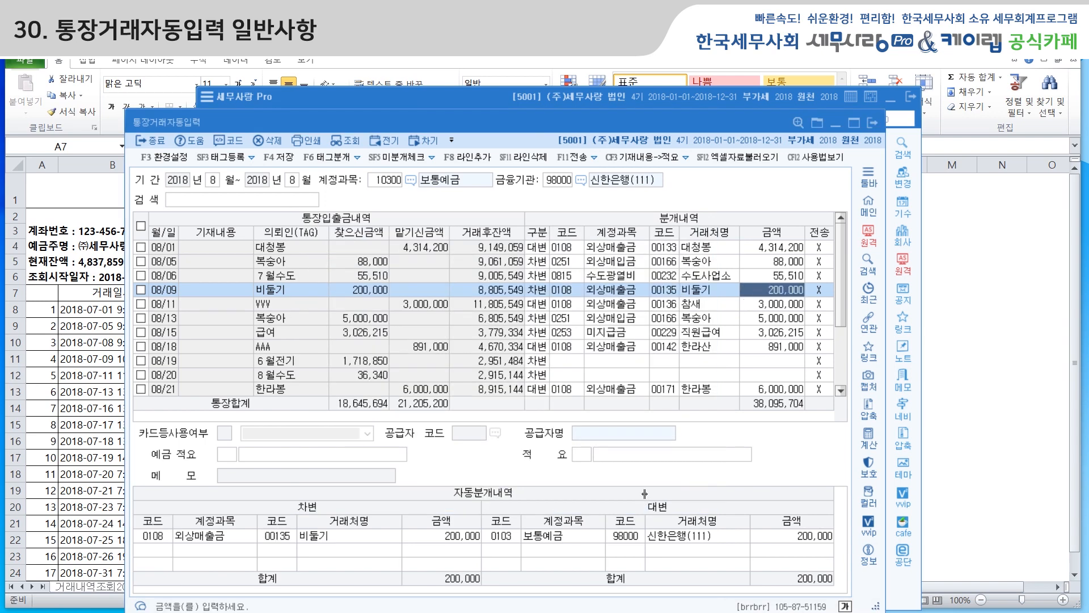
Enter 외상대/예금입금 as the deposit description of the 08/09 transaction and carry it over to the counter-entry description
{"action": "key", "text": "Return"}
{"action": "key", "text": "Return"}
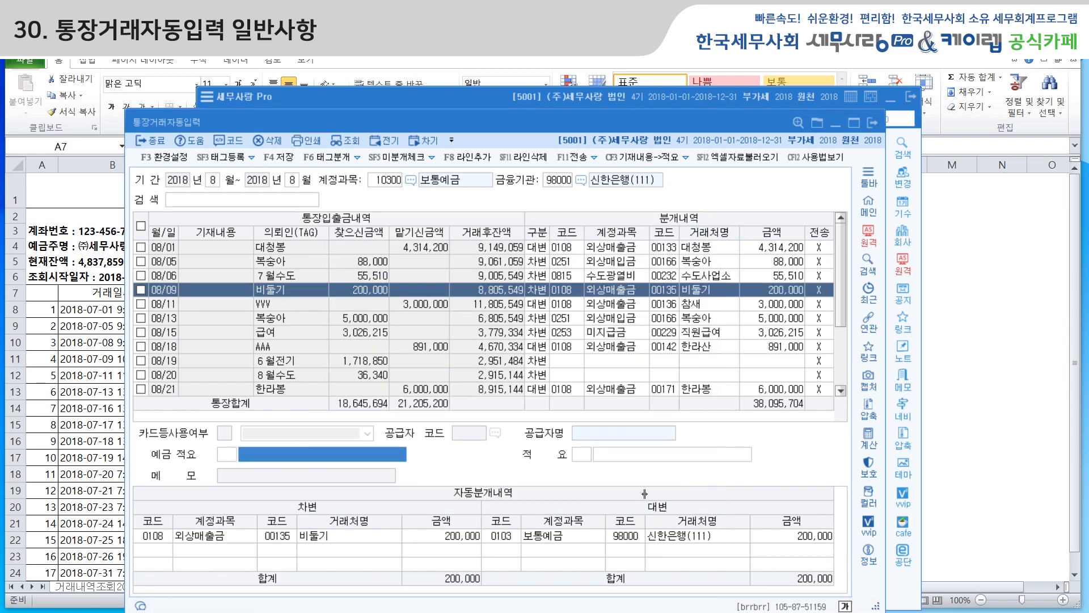
{"action": "type", "text": "외상대"}
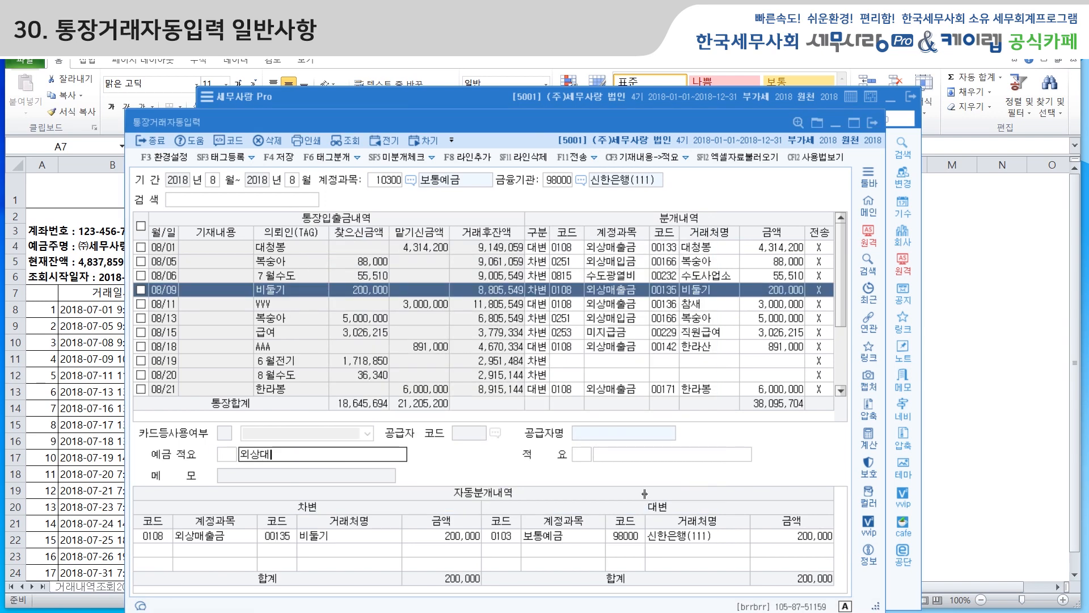
{"action": "type", "text": "/ㅇ예금ㅇ"}
{"action": "type", "text": "입금"}
{"action": "key", "text": "Return"}
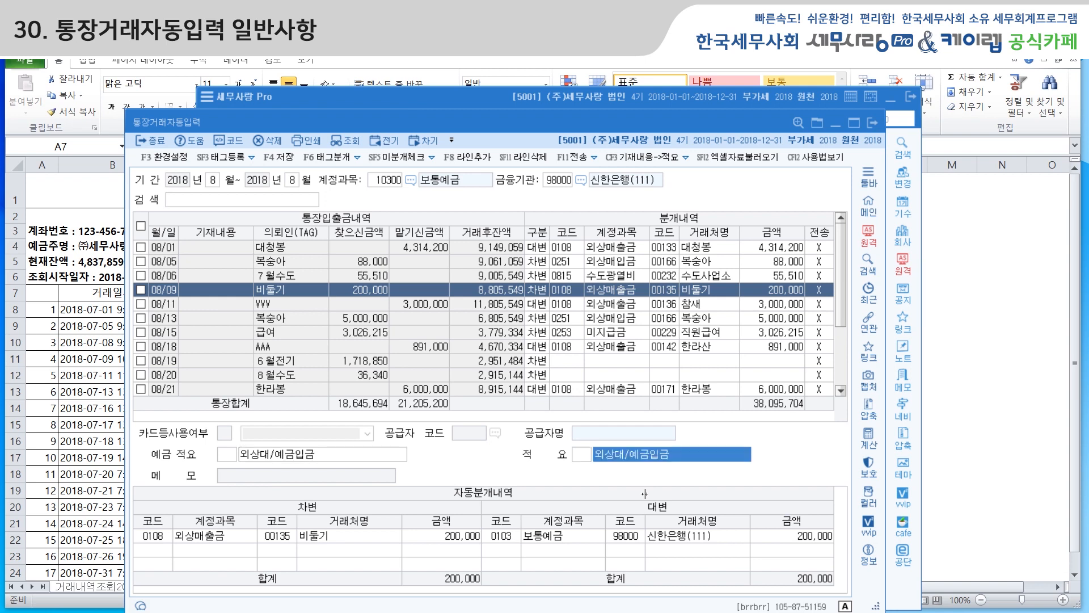
{"action": "key", "text": "Return"}
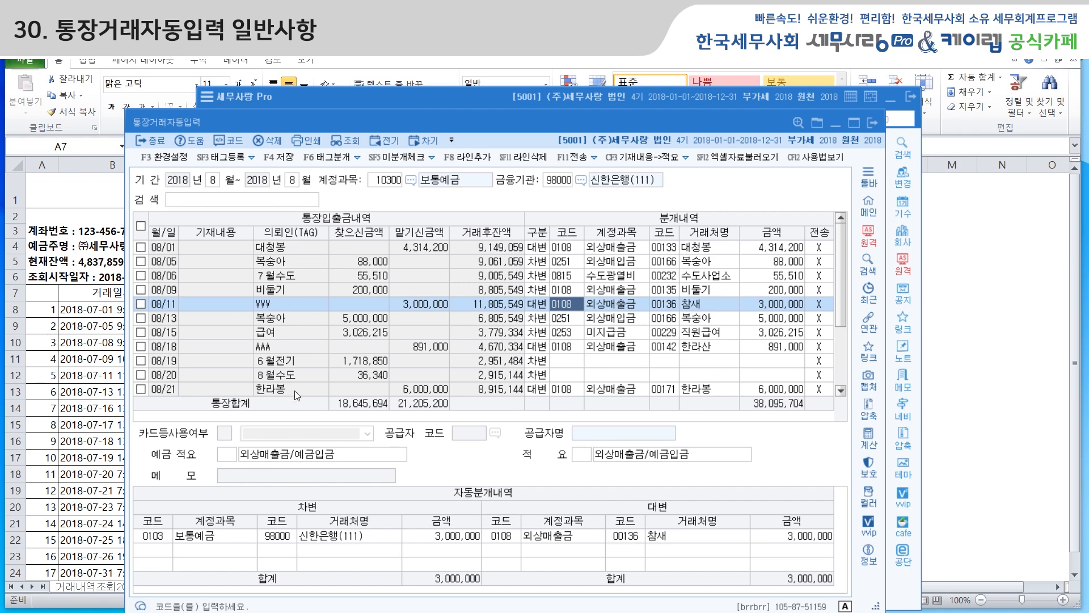
Run tag journalizing on only the 08/20 8월수도 withdrawal
{"action": "left_click", "coordinate": [140, 374]}
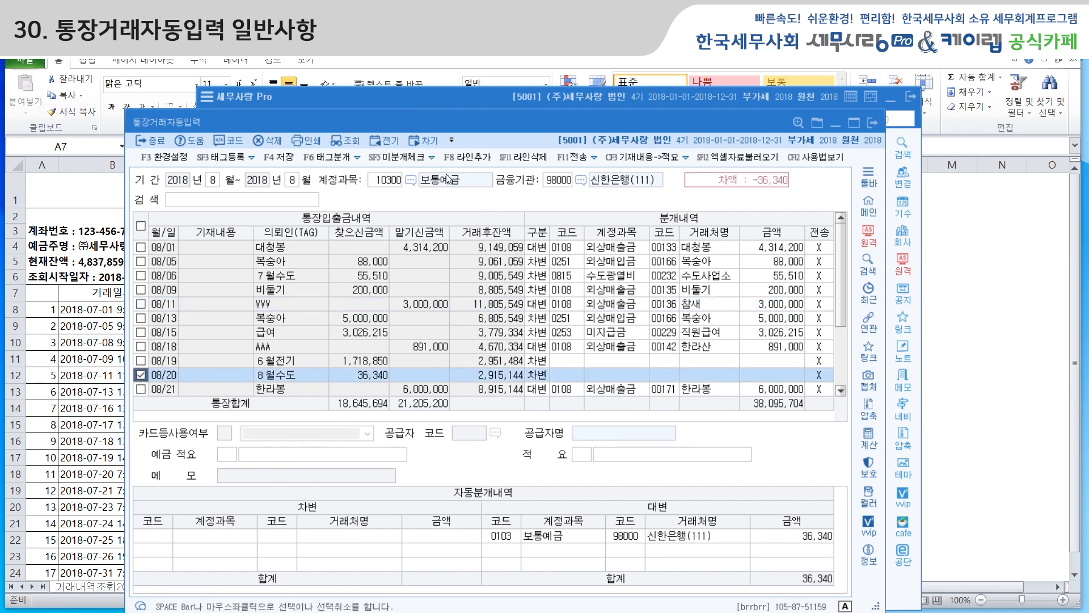
{"action": "left_click", "coordinate": [327, 159]}
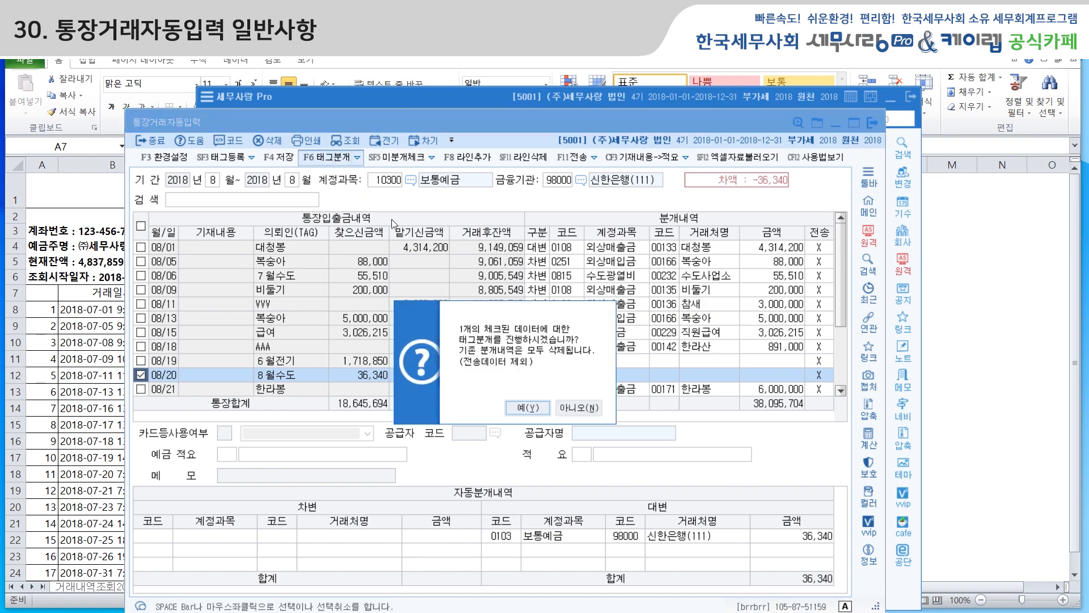
{"action": "left_click", "coordinate": [531, 408]}
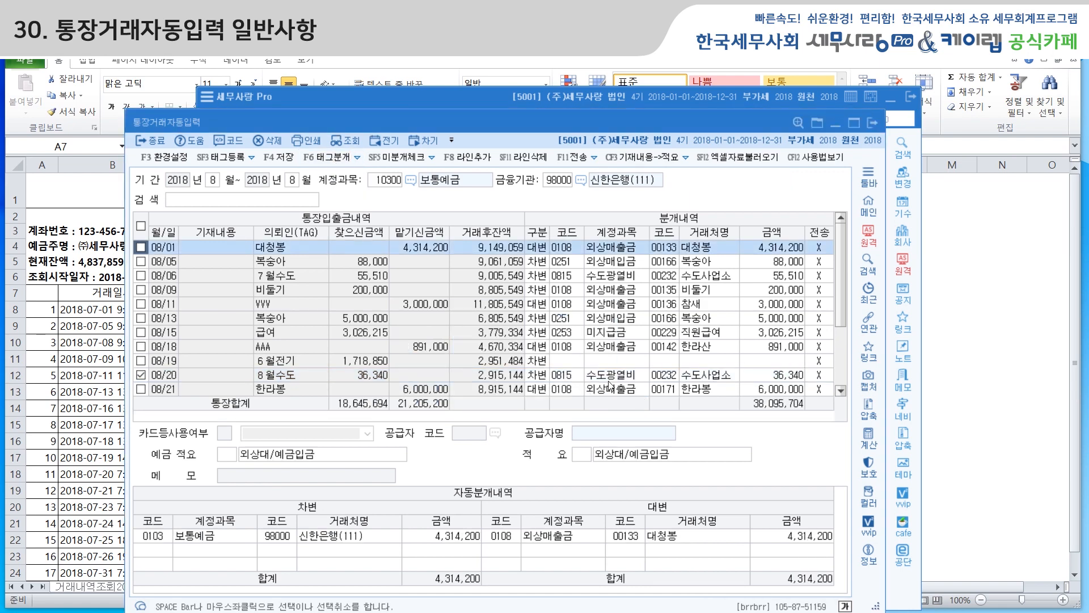
Assign account 0816 전력비 to the 08/19 6월전기 withdrawal and register 6월전기 as a tag for that account
{"action": "left_click_drag", "start_coordinate": [836, 315], "coordinate": [845, 373]}
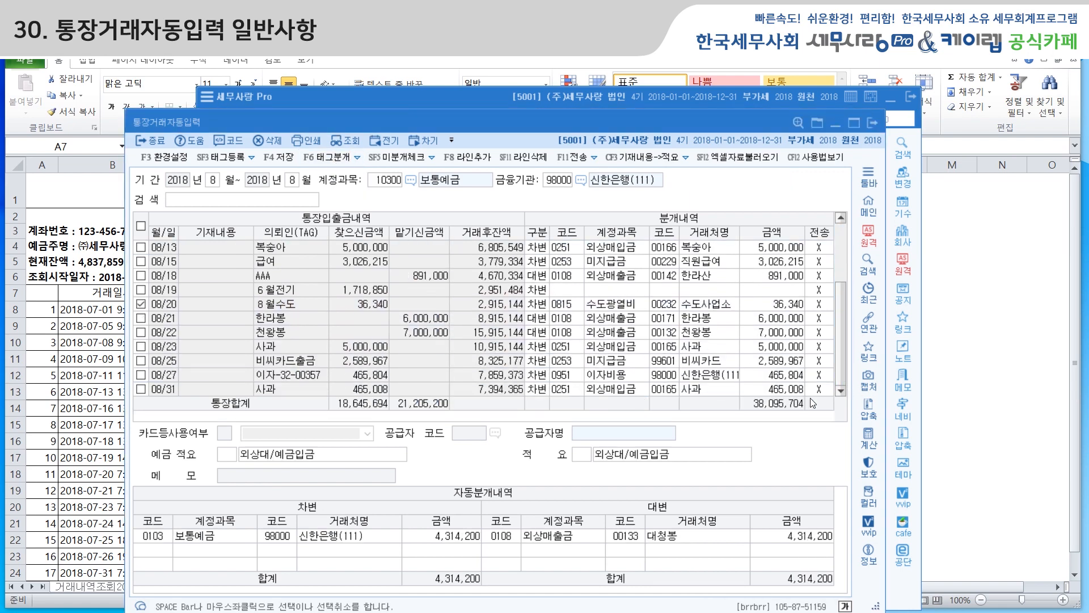
{"action": "left_click", "coordinate": [559, 291]}
{"action": "type", "text": "816"}
{"action": "key", "text": "Return"}
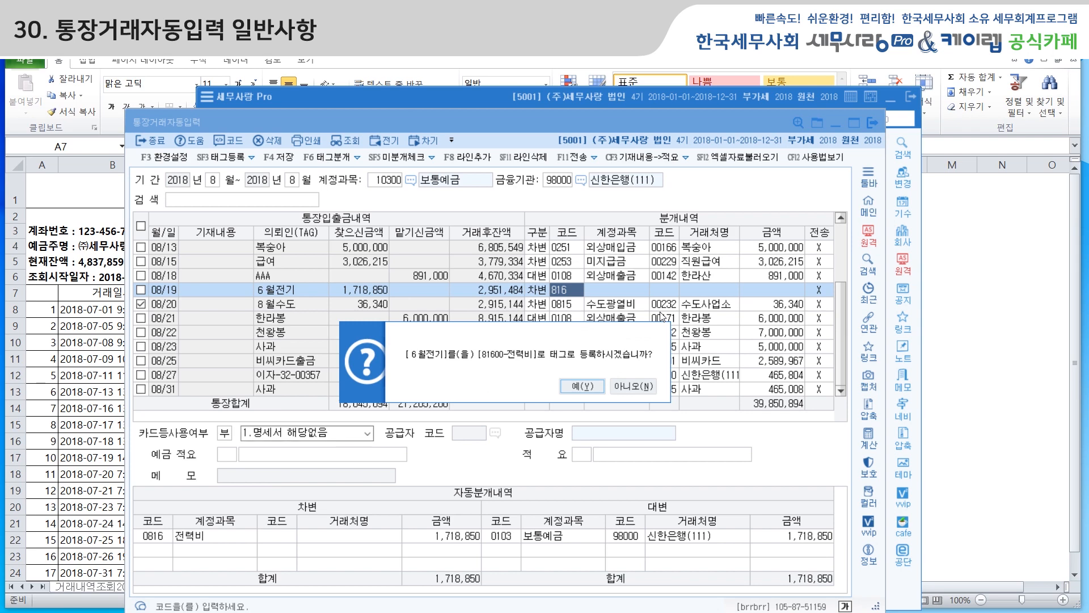
{"action": "key", "text": "Return"}
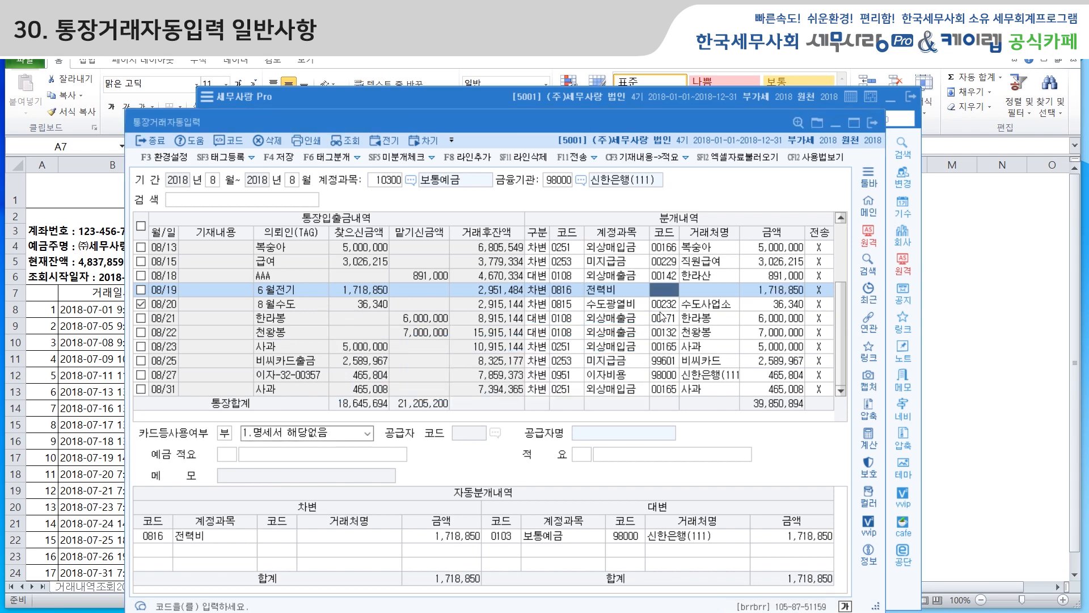
Enter 한국전력 as the counterparty of the 08/19 withdrawal and register it as a new purchase counterparty
{"action": "key", "text": "Return"}
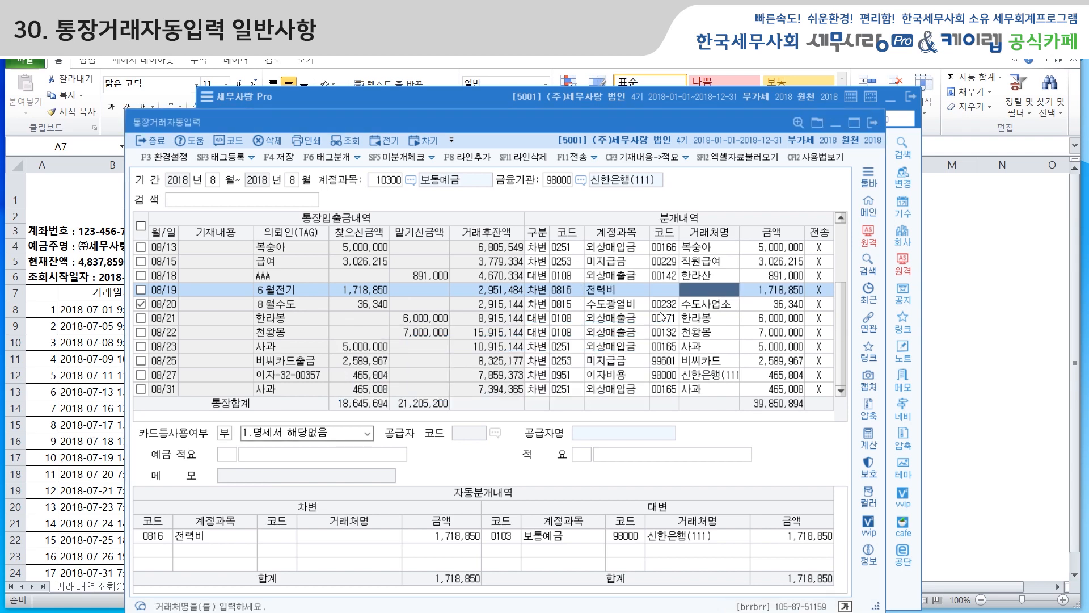
{"action": "type", "text": "한국ㅈ"}
{"action": "type", "text": "력"}
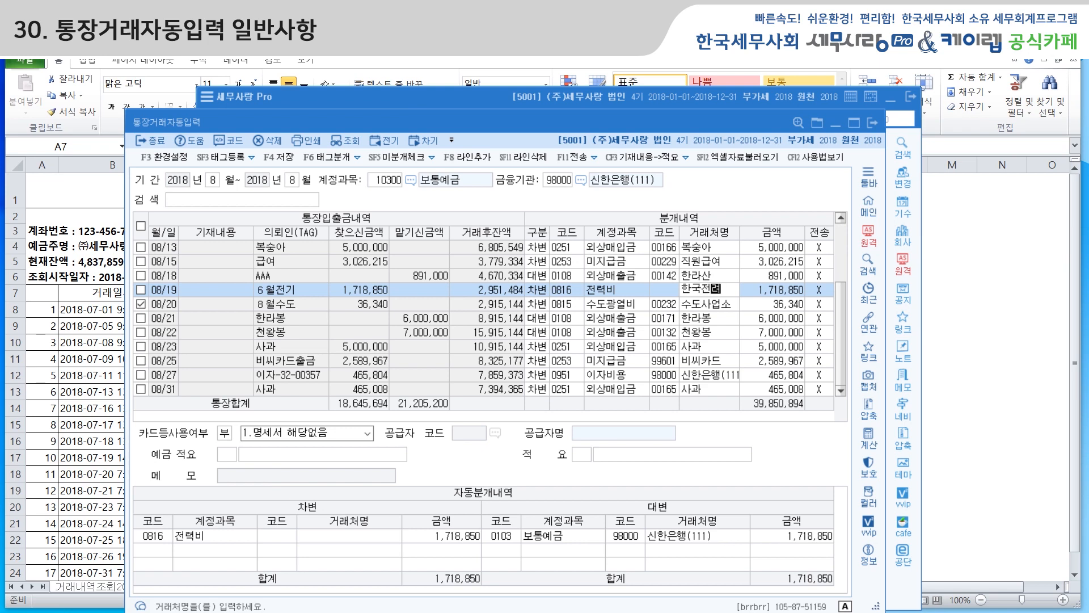
{"action": "key", "text": "Return"}
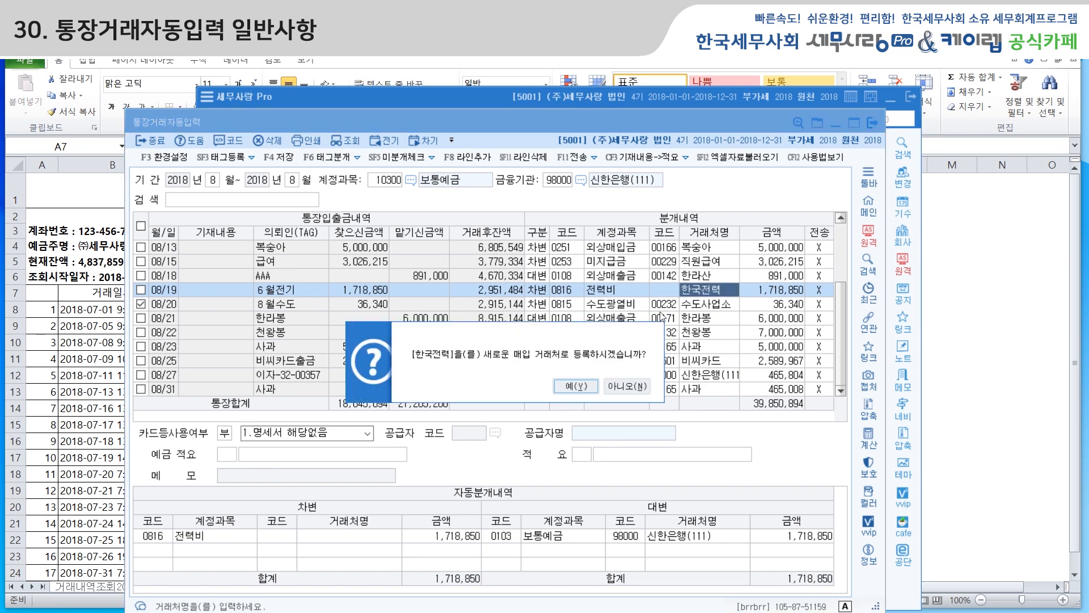
{"action": "left_click", "coordinate": [578, 388]}
Classify the 08/19 electricity bill as 3.명세서 제출제외대상 with the exclusion reason 20. 비영리법인과의 거래
{"action": "left_click", "coordinate": [369, 437]}
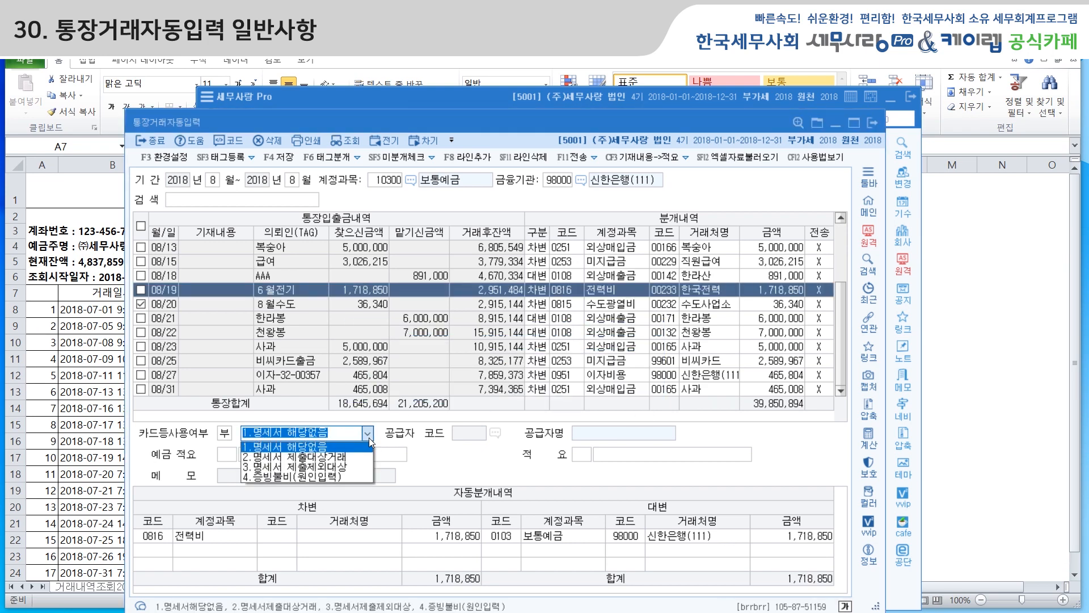
{"action": "left_click", "coordinate": [356, 474]}
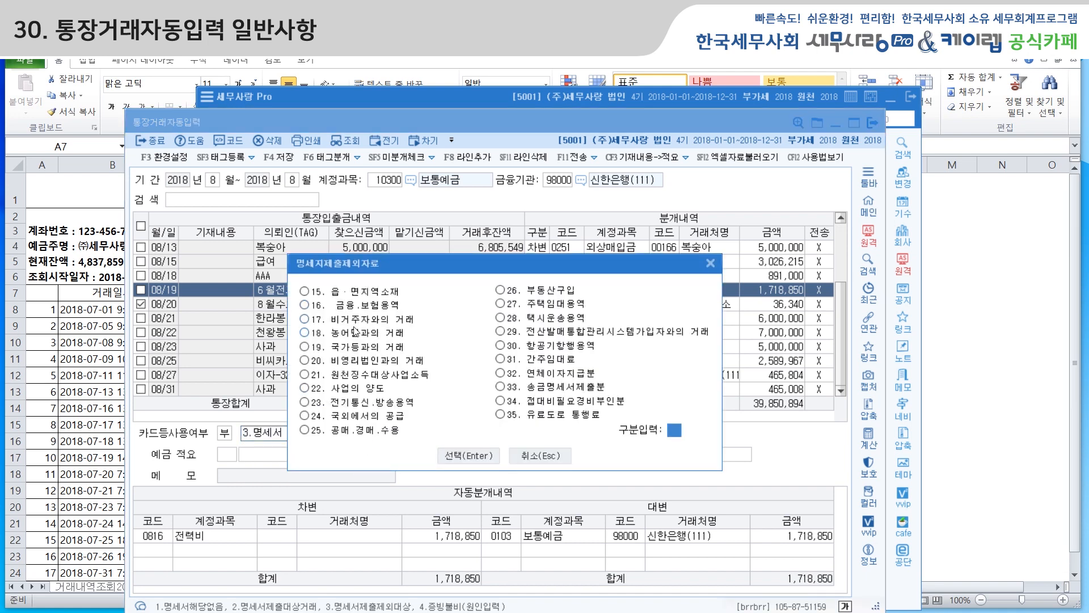
{"action": "left_click", "coordinate": [349, 363]}
{"action": "left_click", "coordinate": [454, 452]}
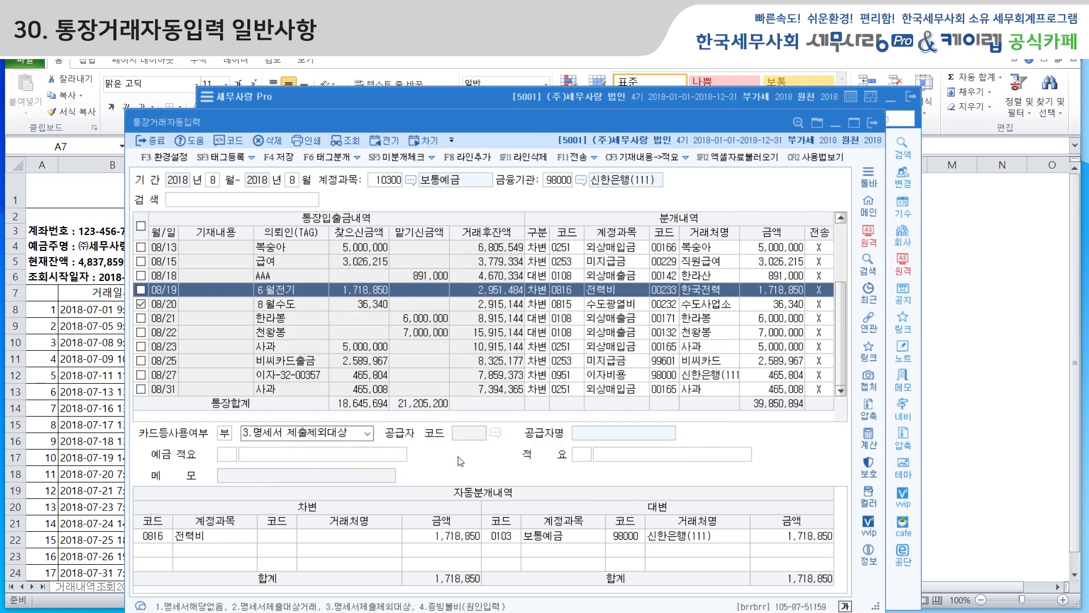
Enter 전기요금/예금인출 as the deposit description of the 08/19 electricity bill and carry it over to the counter-entry description
{"action": "type", "text": "전"}
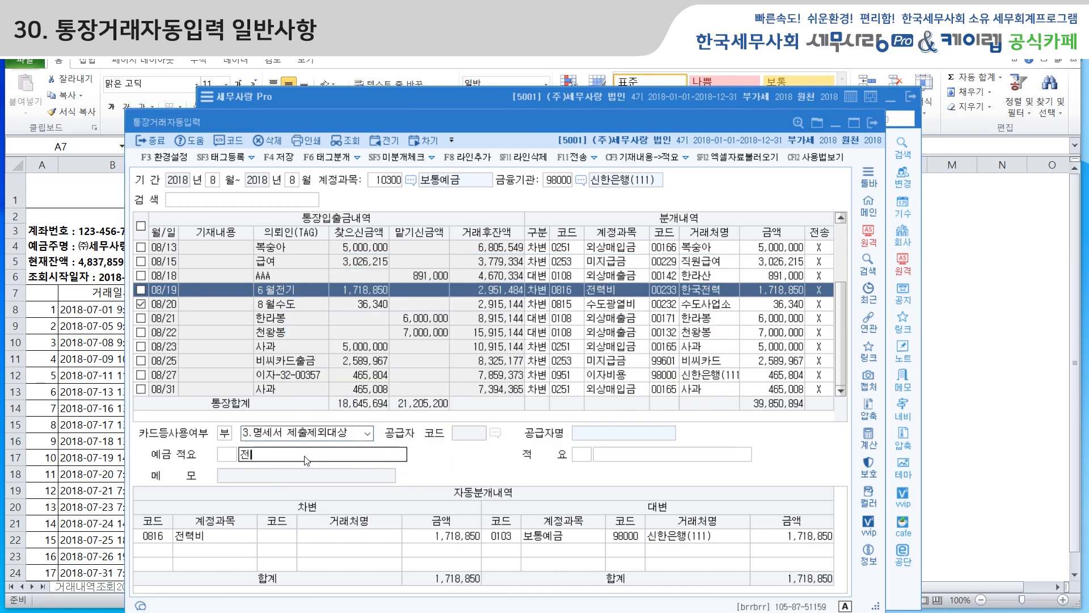
{"action": "type", "text": "기요금/예금인출"}
{"action": "key", "text": "Return"}
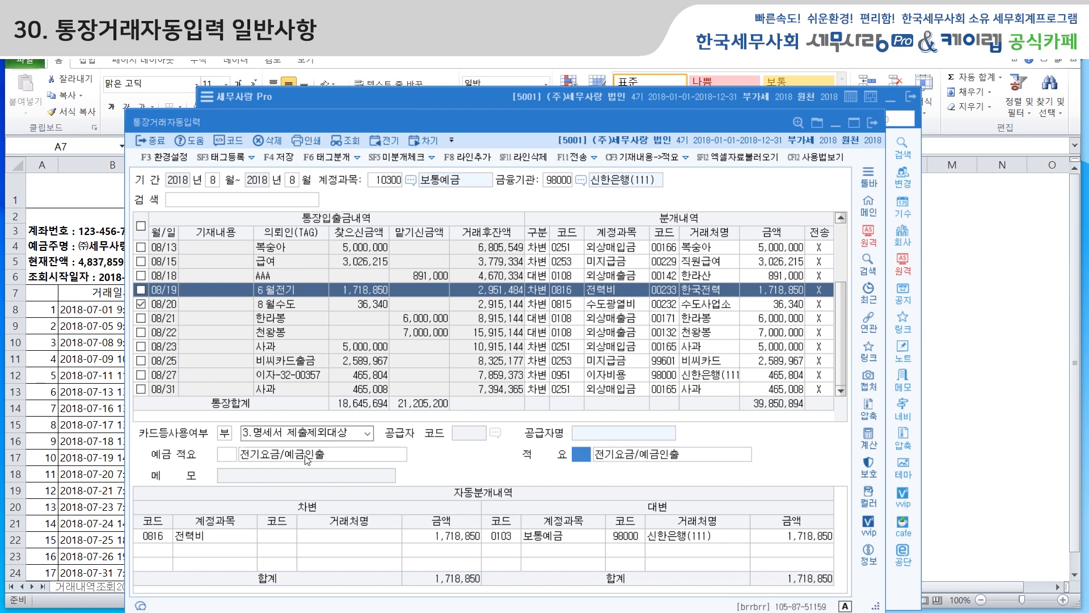
{"action": "key", "text": "Return"}
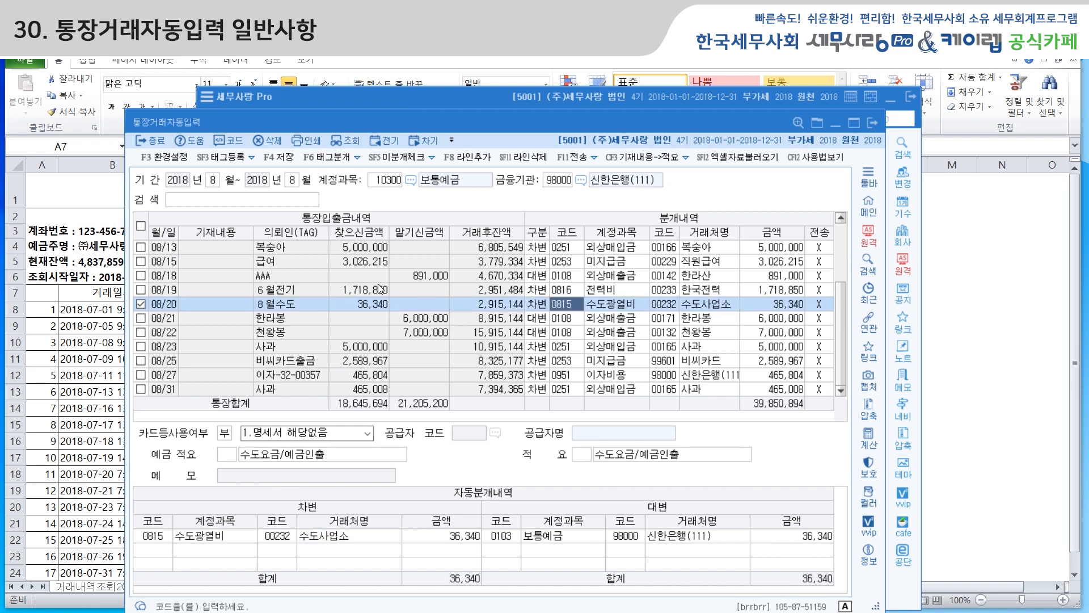
Add the wildcard tags *월전기 and **월전기 to the 6월전기 entry in the tag journal settings
{"action": "left_click", "coordinate": [298, 292]}
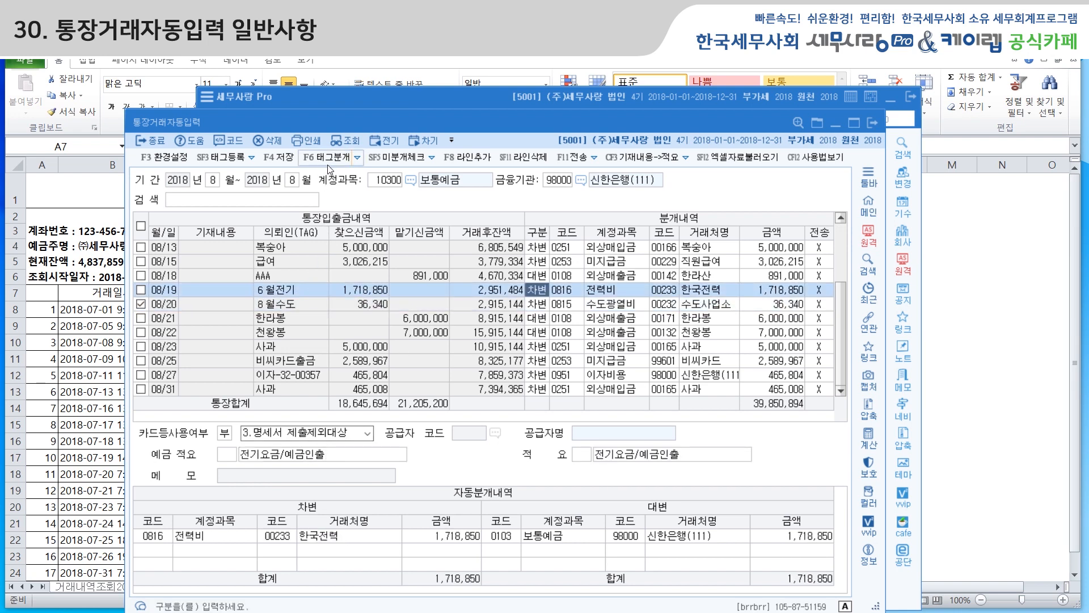
{"action": "left_click", "coordinate": [224, 157]}
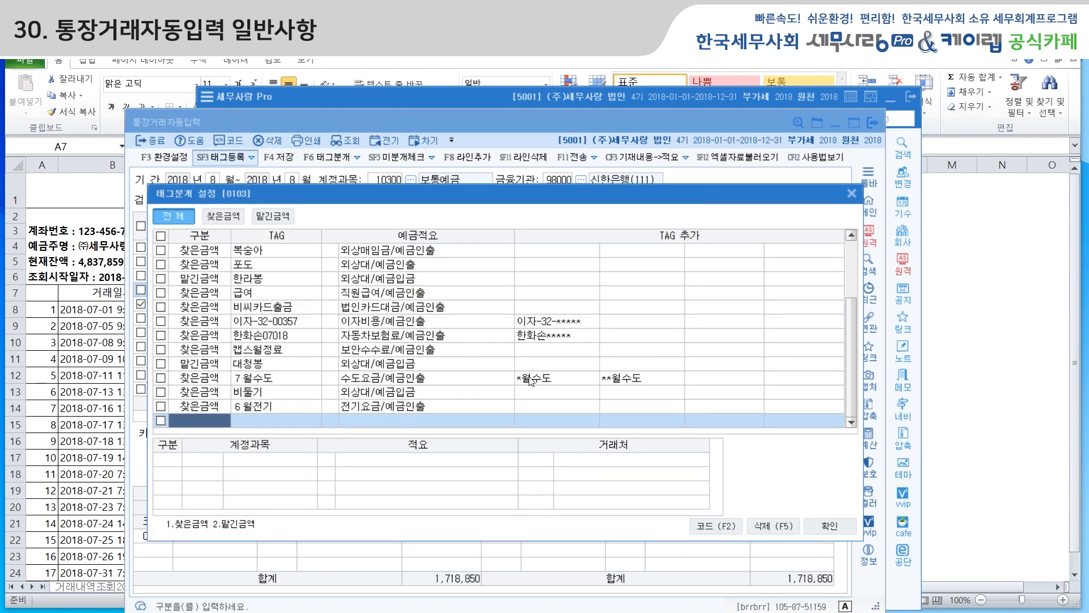
{"action": "left_click", "coordinate": [538, 409]}
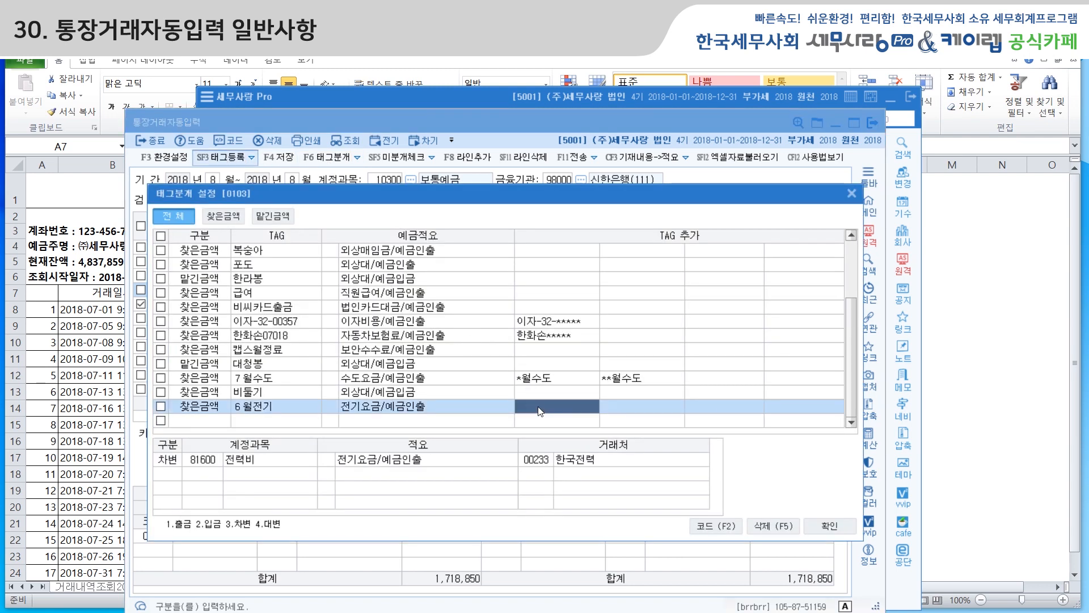
{"action": "type", "text": "*"}
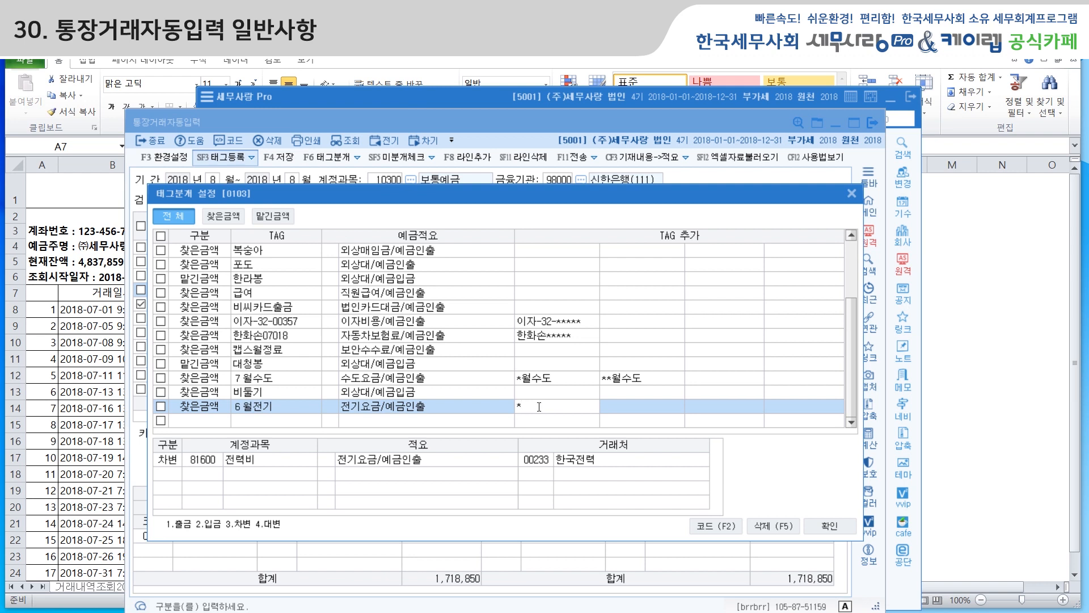
{"action": "type", "text": "월ㅈㅓ기"}
{"action": "key", "text": "Return"}
{"action": "type", "text": "**월"}
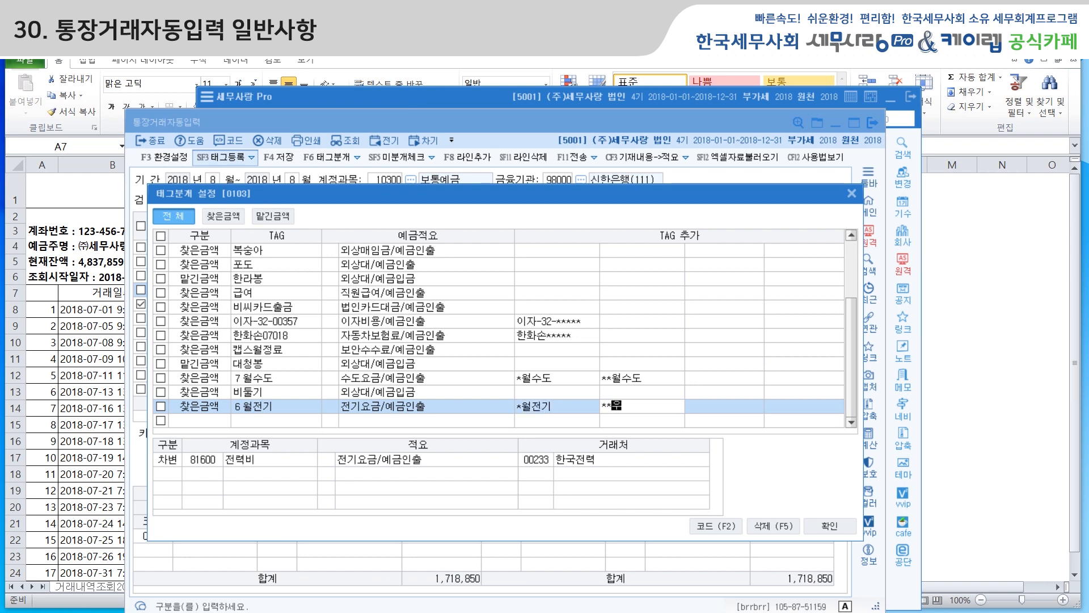
{"action": "type", "text": "전ㄱㅣ"}
{"action": "key", "text": "Return"}
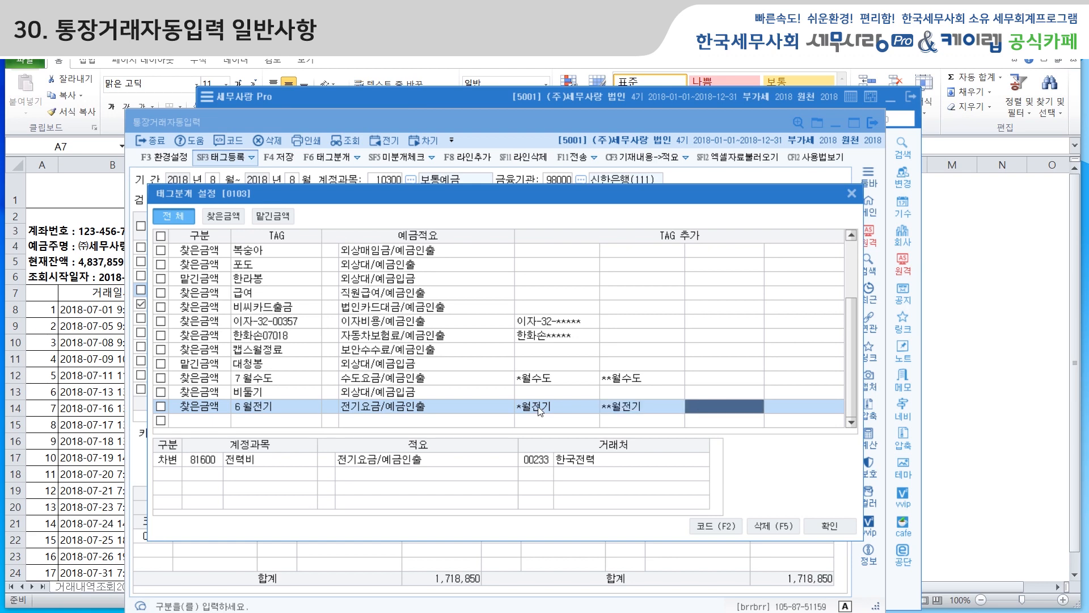
{"action": "left_click", "coordinate": [827, 526]}
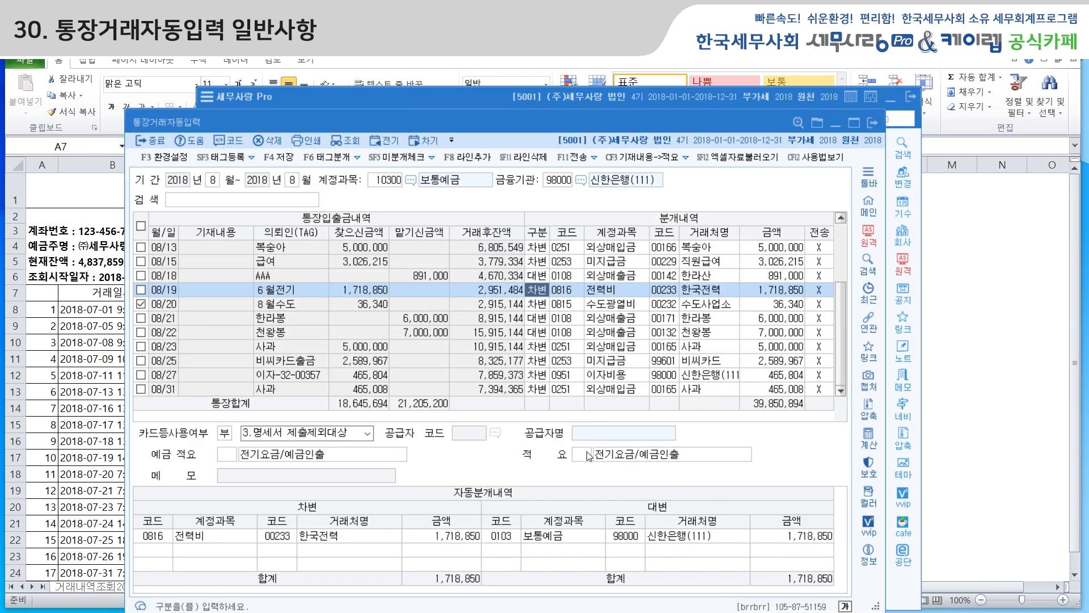